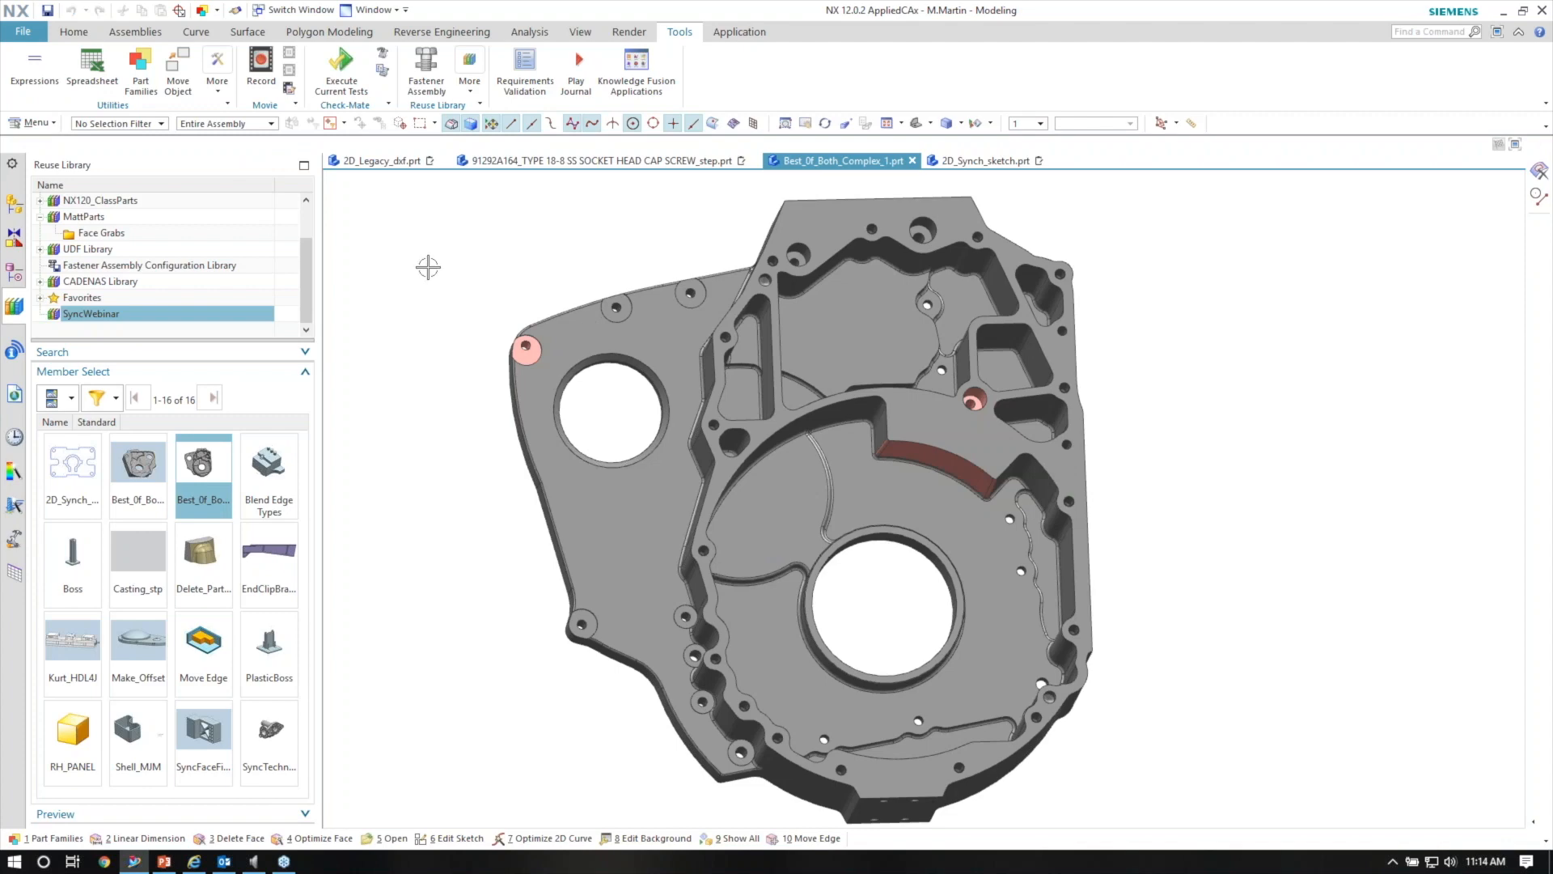
Examine the housing's model history and the red-marked faces at the corner boss, the counterbored hole and the inner pocket wall.
click(13, 273)
middle_drag(1011, 429, 1209, 438)
key(F8)
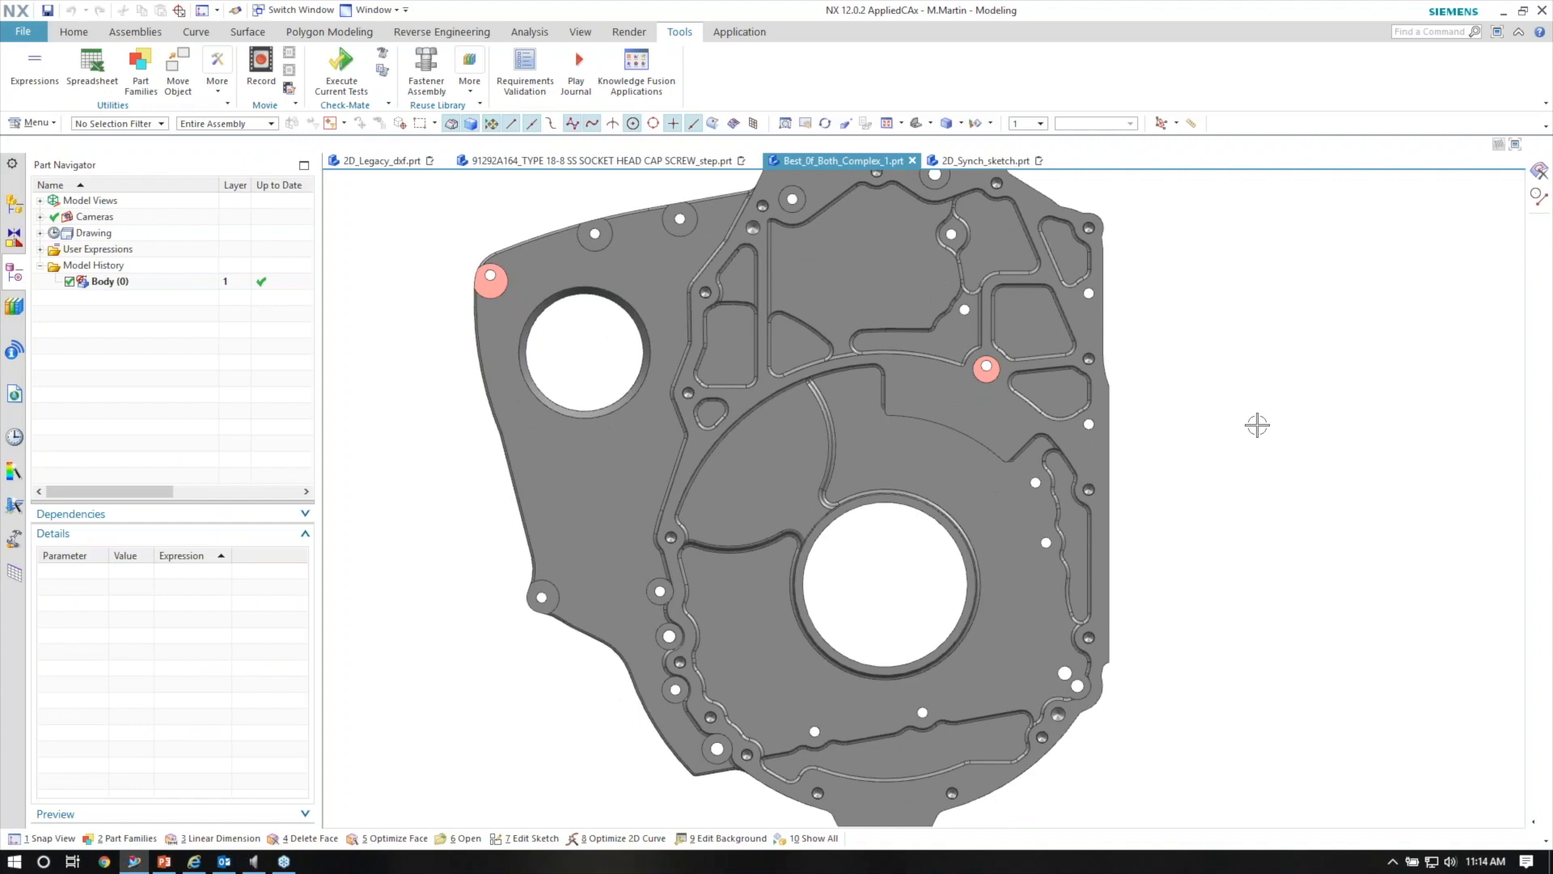
middle_drag(1293, 419, 1389, 434)
scroll(1027, 334, up, 6)
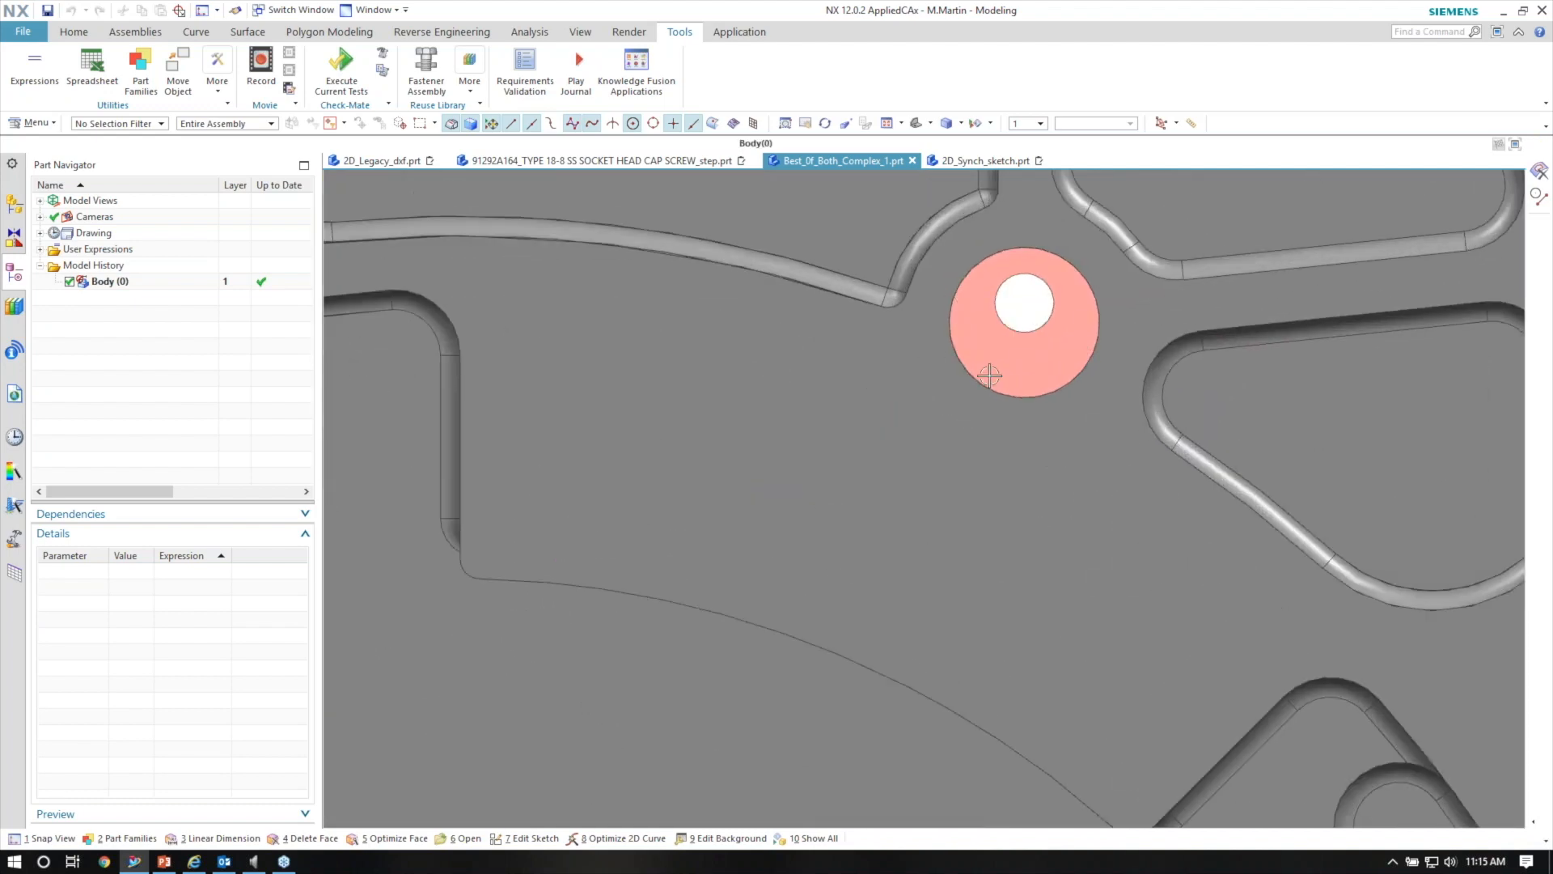
scroll(1029, 324, down, 8)
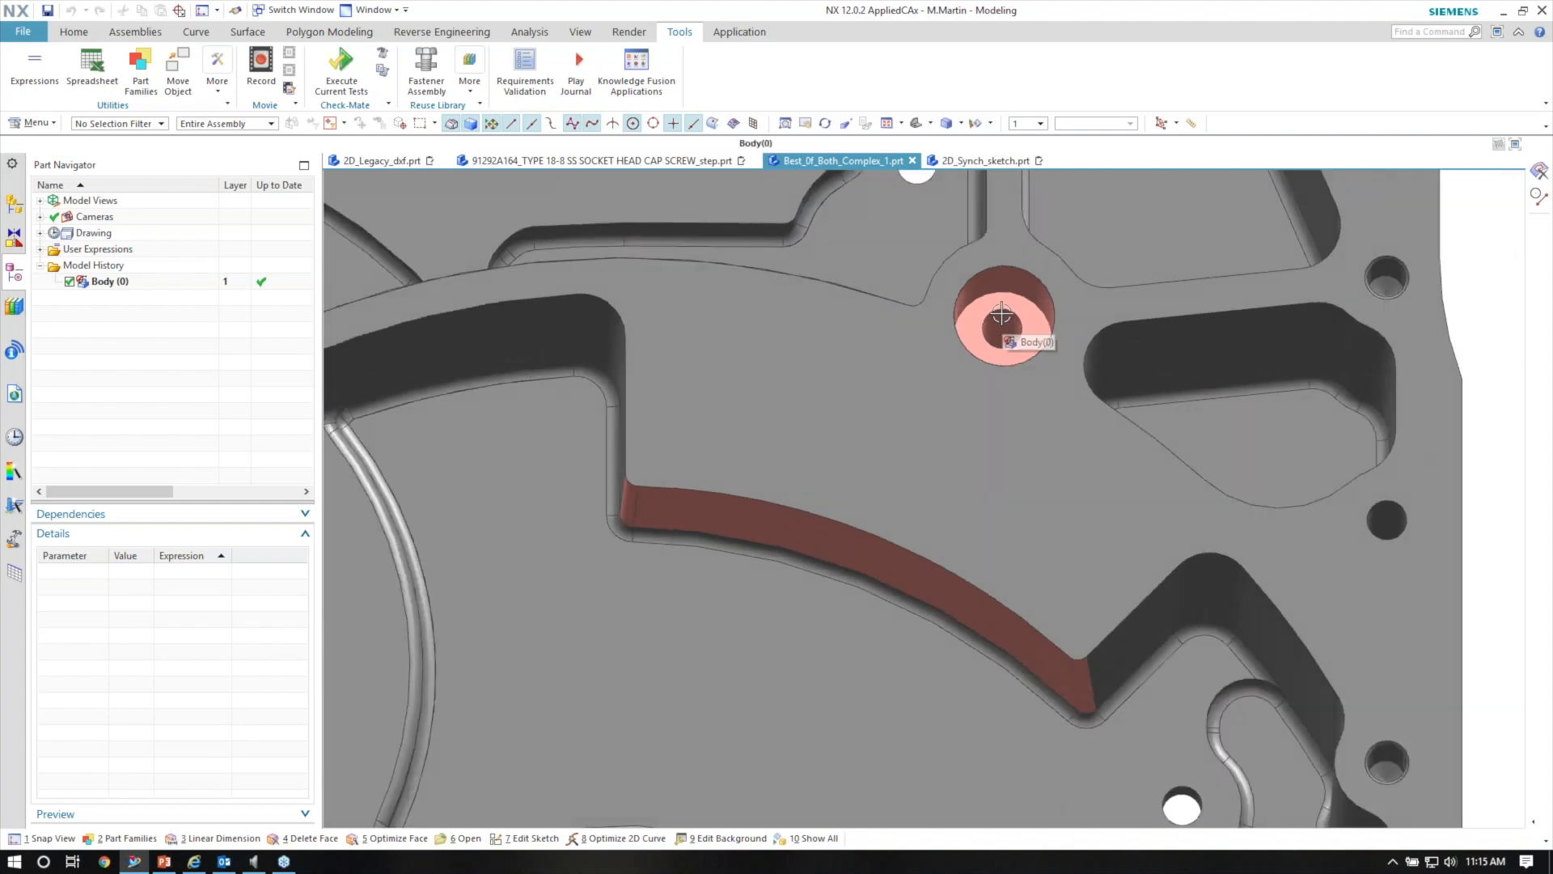
scroll(853, 327, down, 4)
scroll(527, 361, up, 4)
scroll(778, 376, up, 3)
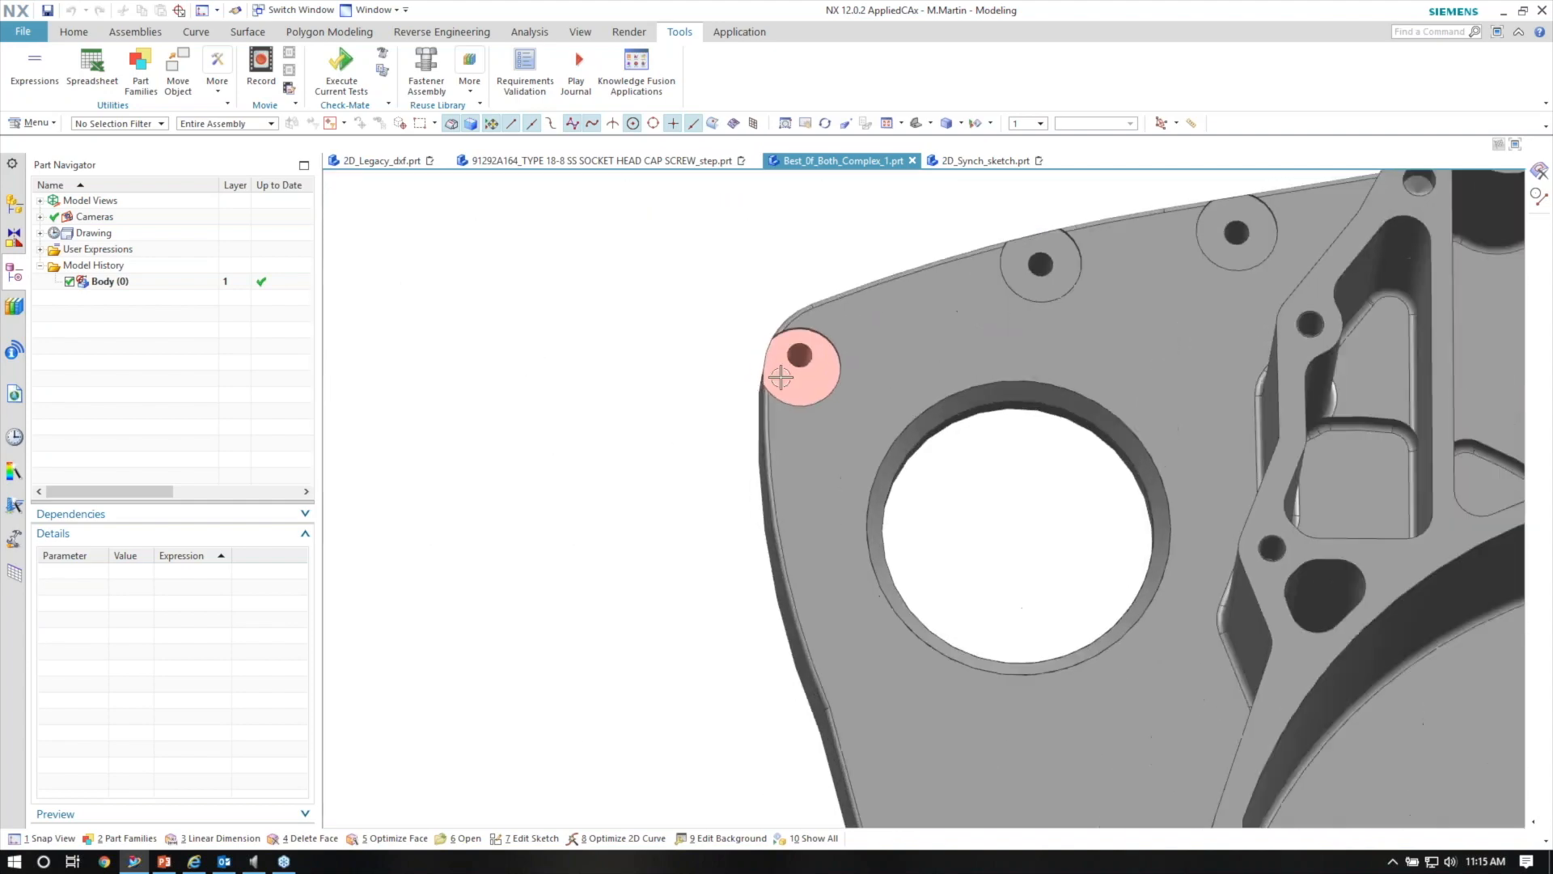
scroll(828, 366, down, 4)
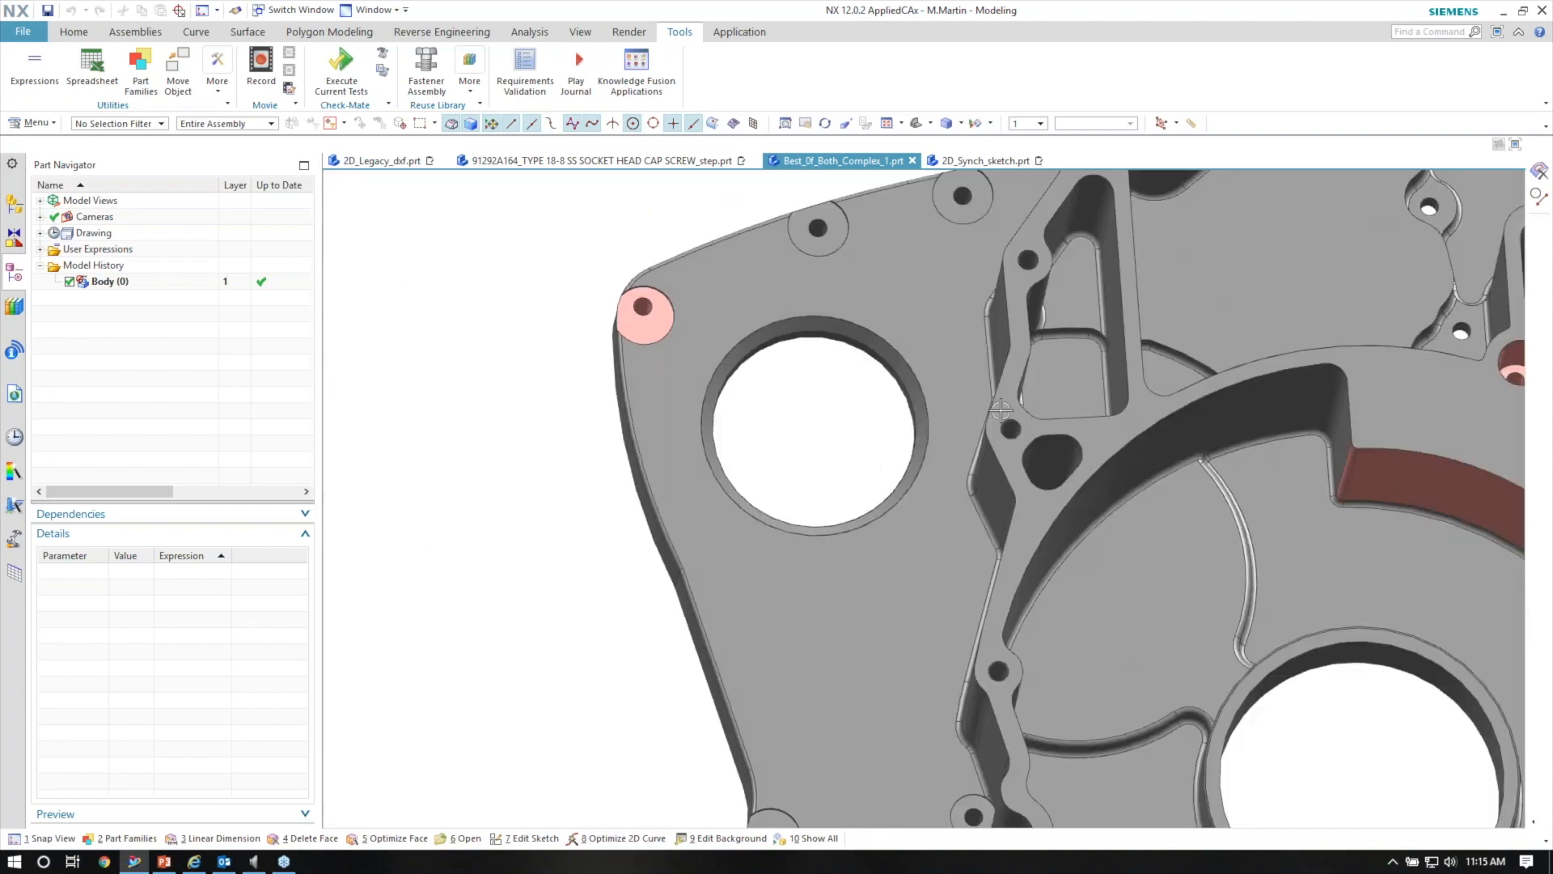
Inspect the red wall and the counterbored hole in a temporary one-plane section normal to Y, without keeping the section.
middle_drag(1137, 427, 1056, 462)
scroll(1056, 463, up, 1)
middle_drag(1089, 520, 1128, 594)
key(ctrl+h)
mouse_move(864, 453)
mouse_down()
mouse_move(899, 455)
mouse_move(874, 464)
mouse_up()
click(886, 421)
scroll(1043, 366, up, 1)
mouse_move(1044, 366)
middle_down()
mouse_move(1068, 414)
mouse_move(1058, 368)
middle_up()
click(1126, 344)
drag(822, 531, 883, 520)
click(798, 489)
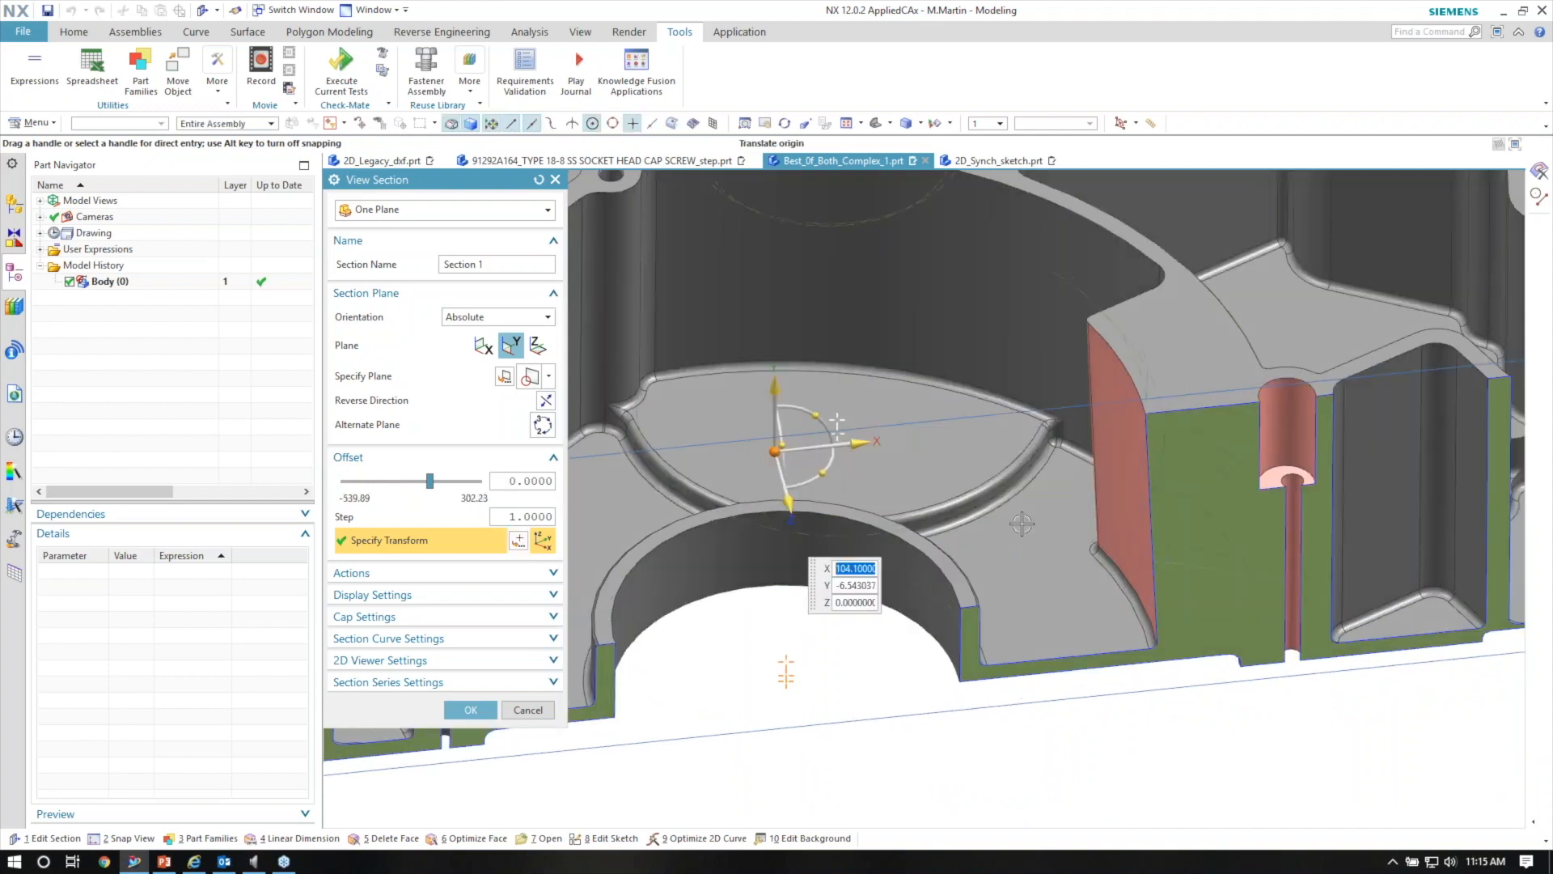
middle_drag(1022, 524, 1077, 453)
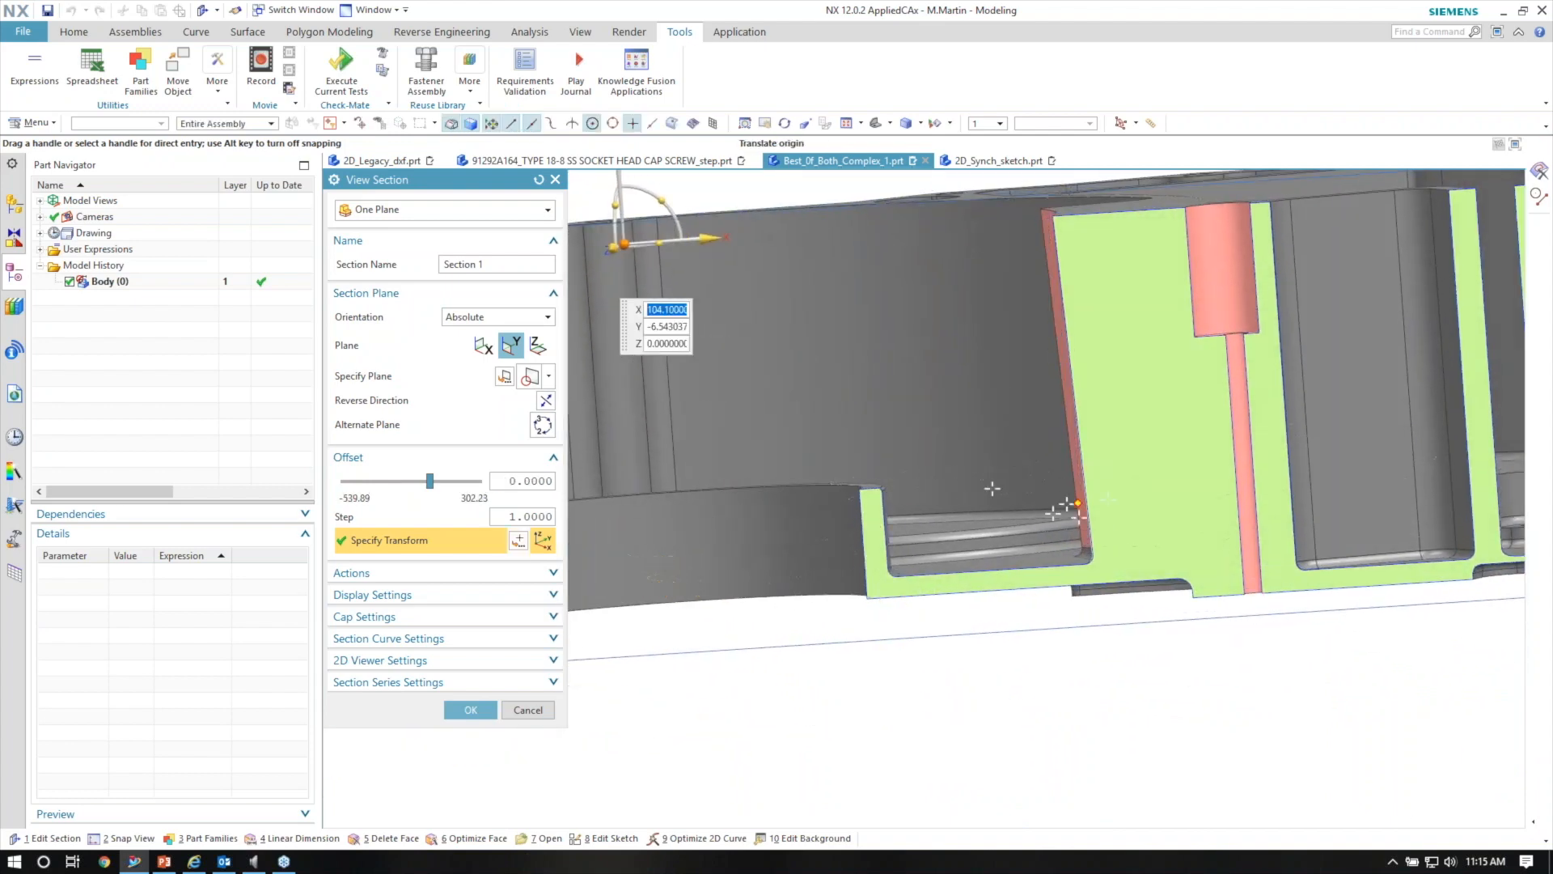
click(528, 712)
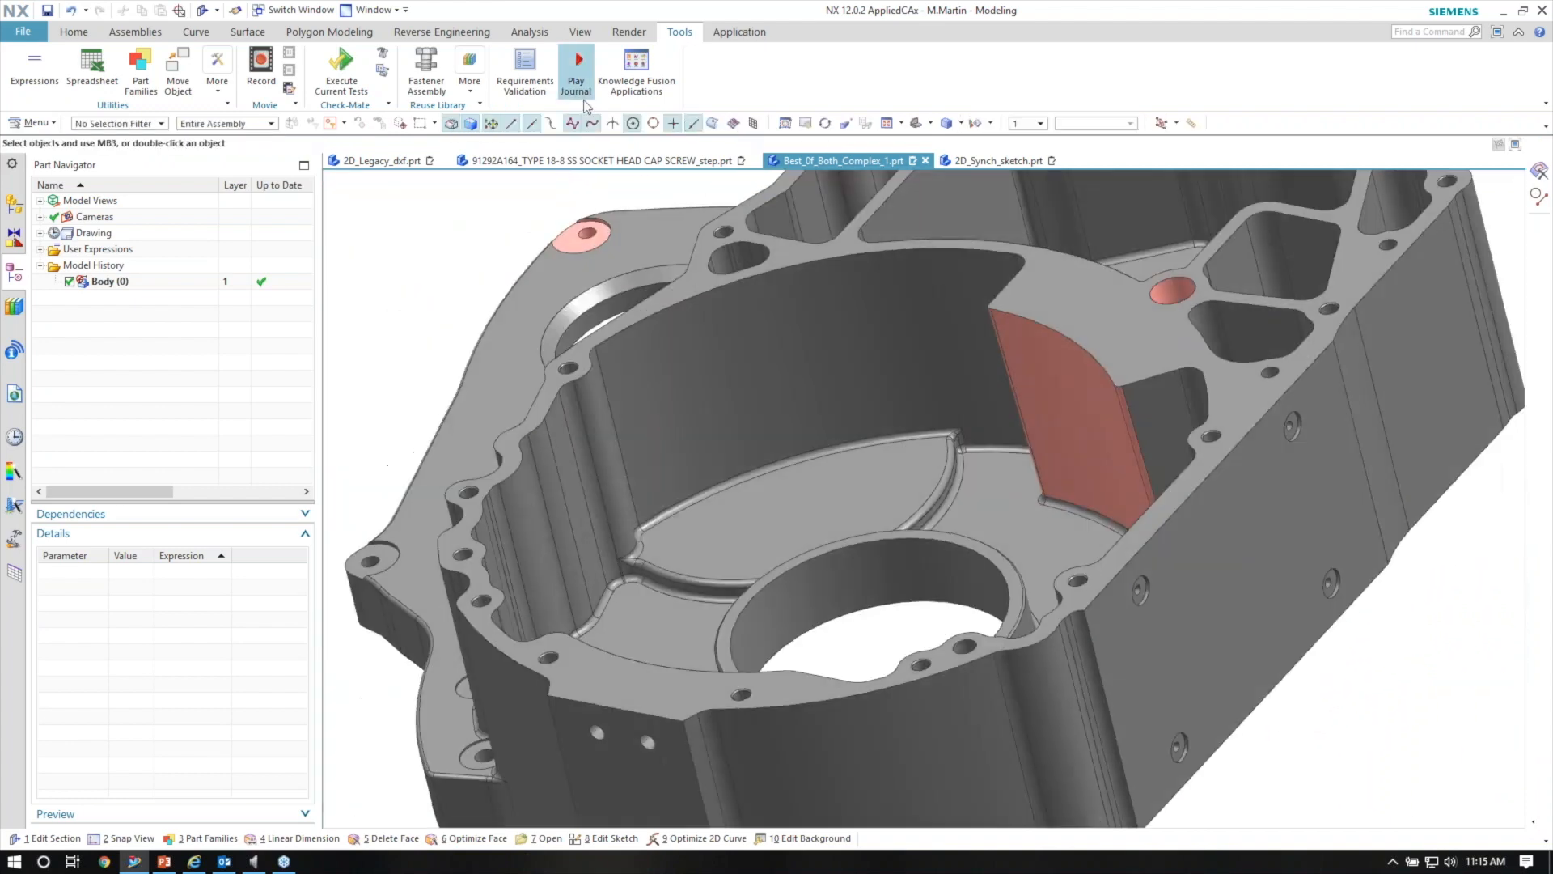
Use Make Coaxial to align the small through hole with the red counterbore's cylindrical face beside the pocket wall.
click(74, 31)
click(559, 74)
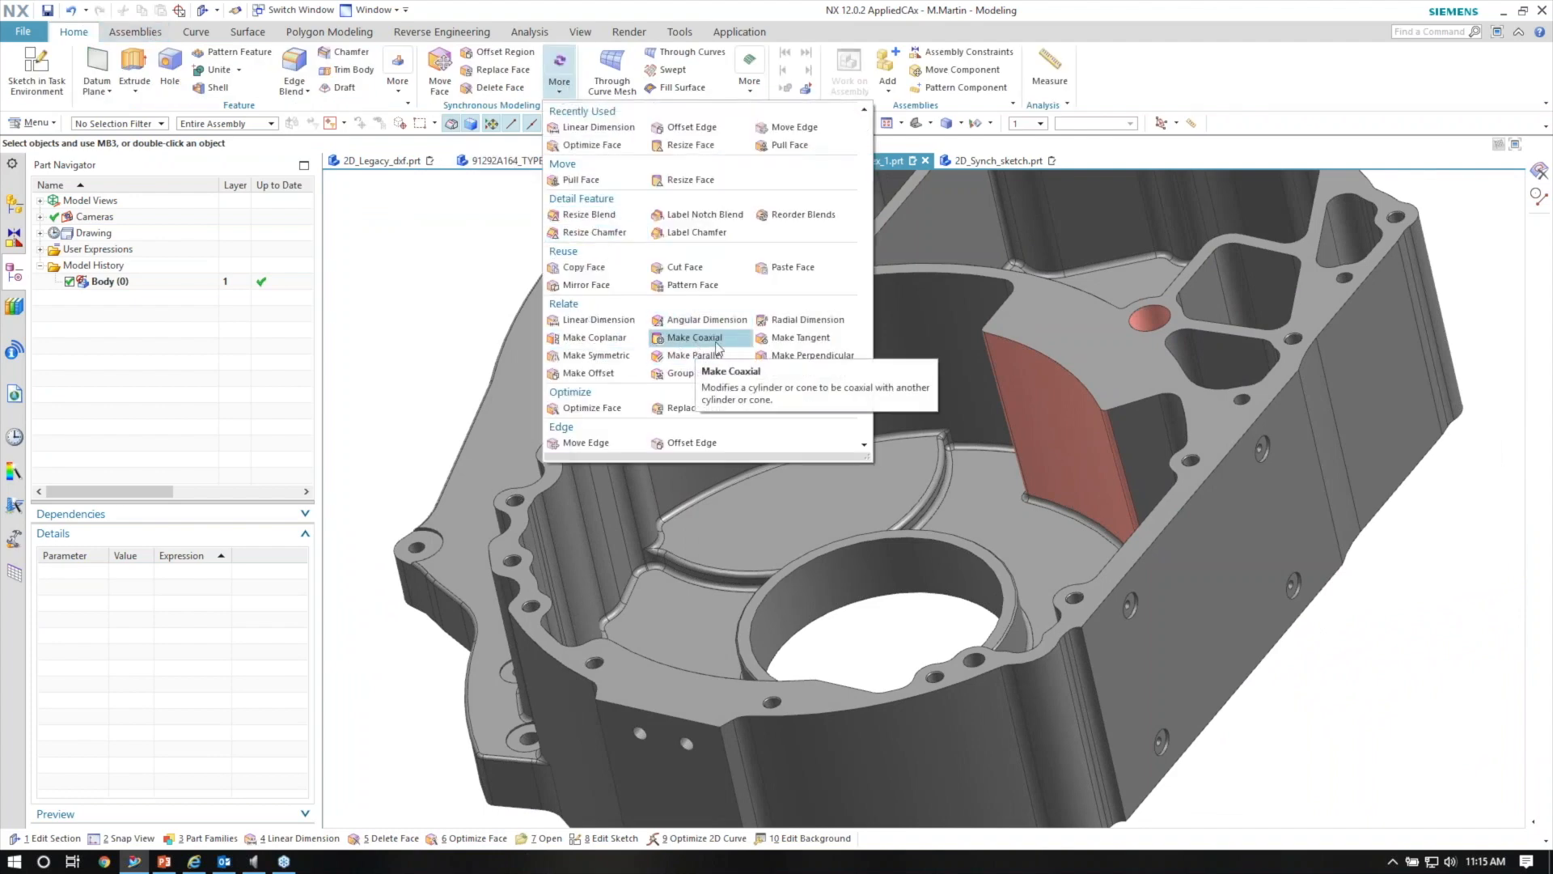
click(695, 337)
scroll(842, 406, up, 5)
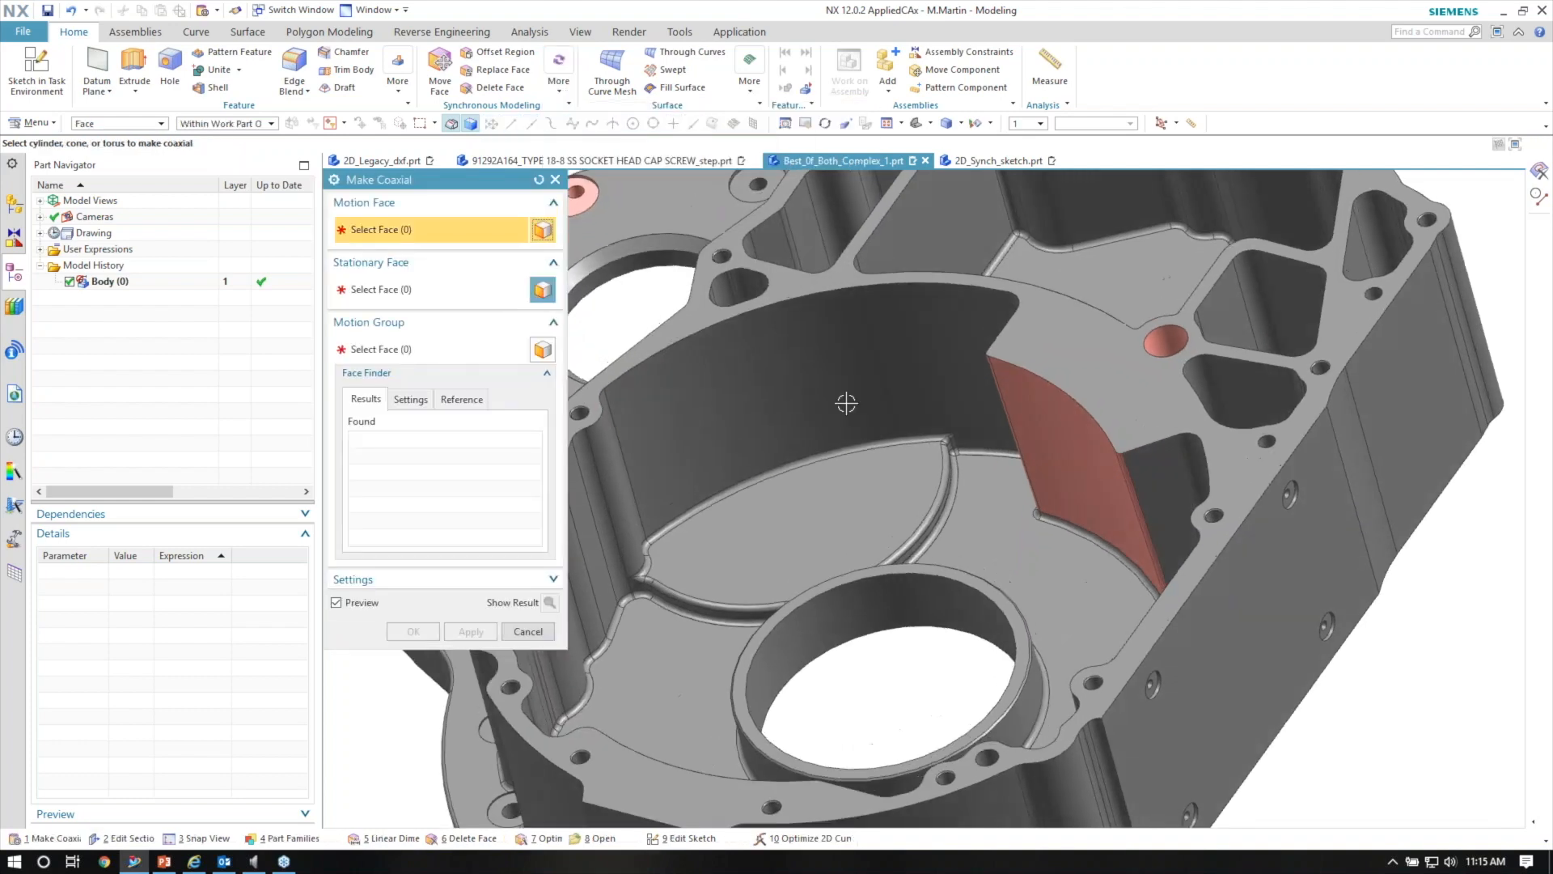
scroll(1293, 548, up, 5)
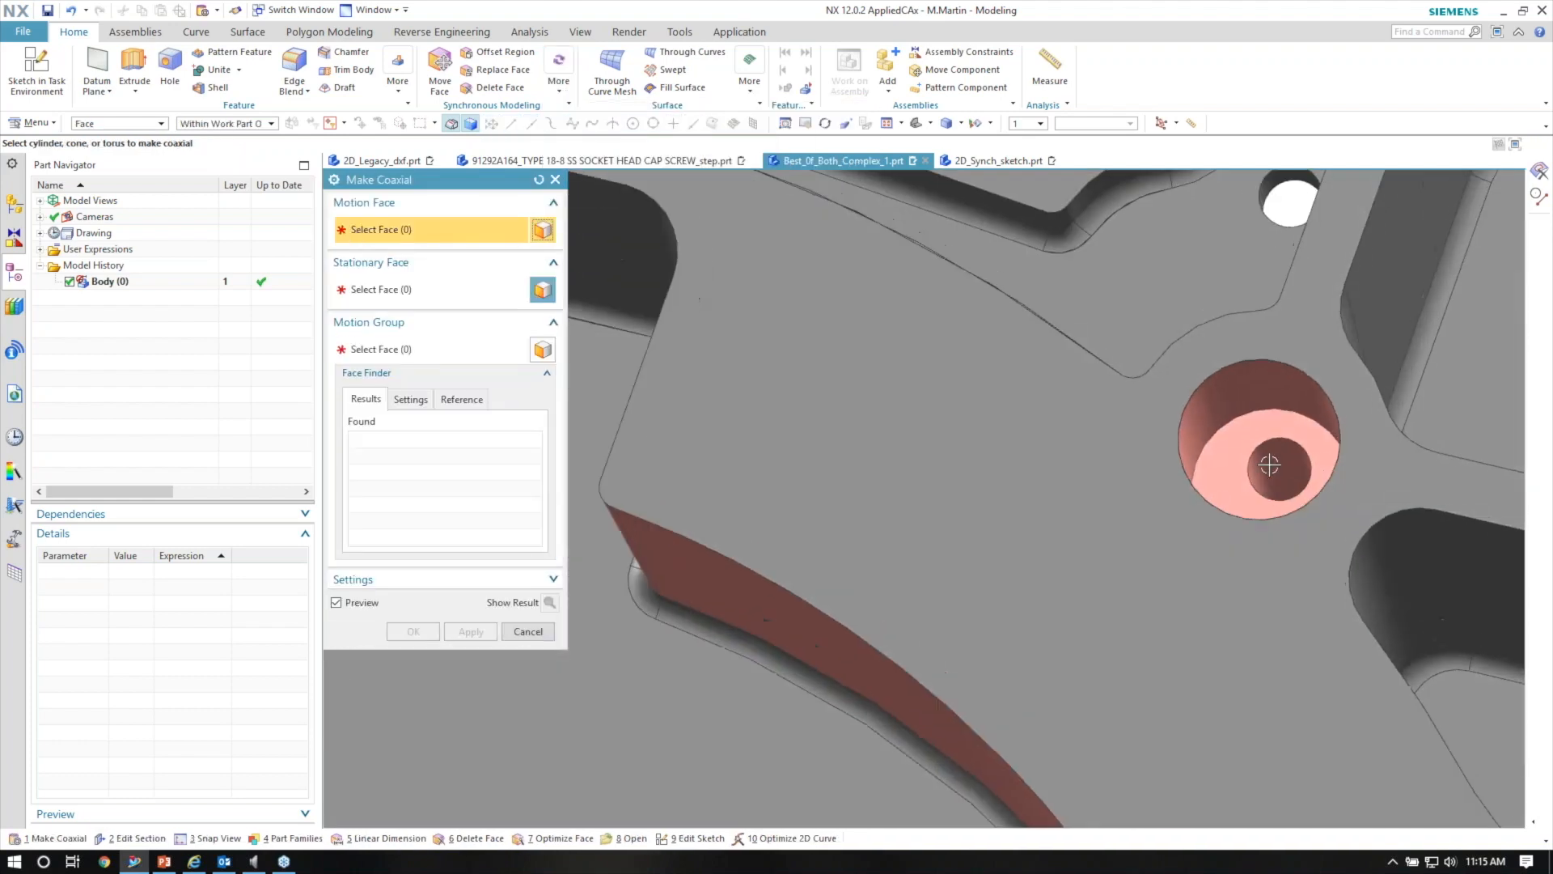
click(1275, 458)
scroll(602, 387, down, 3)
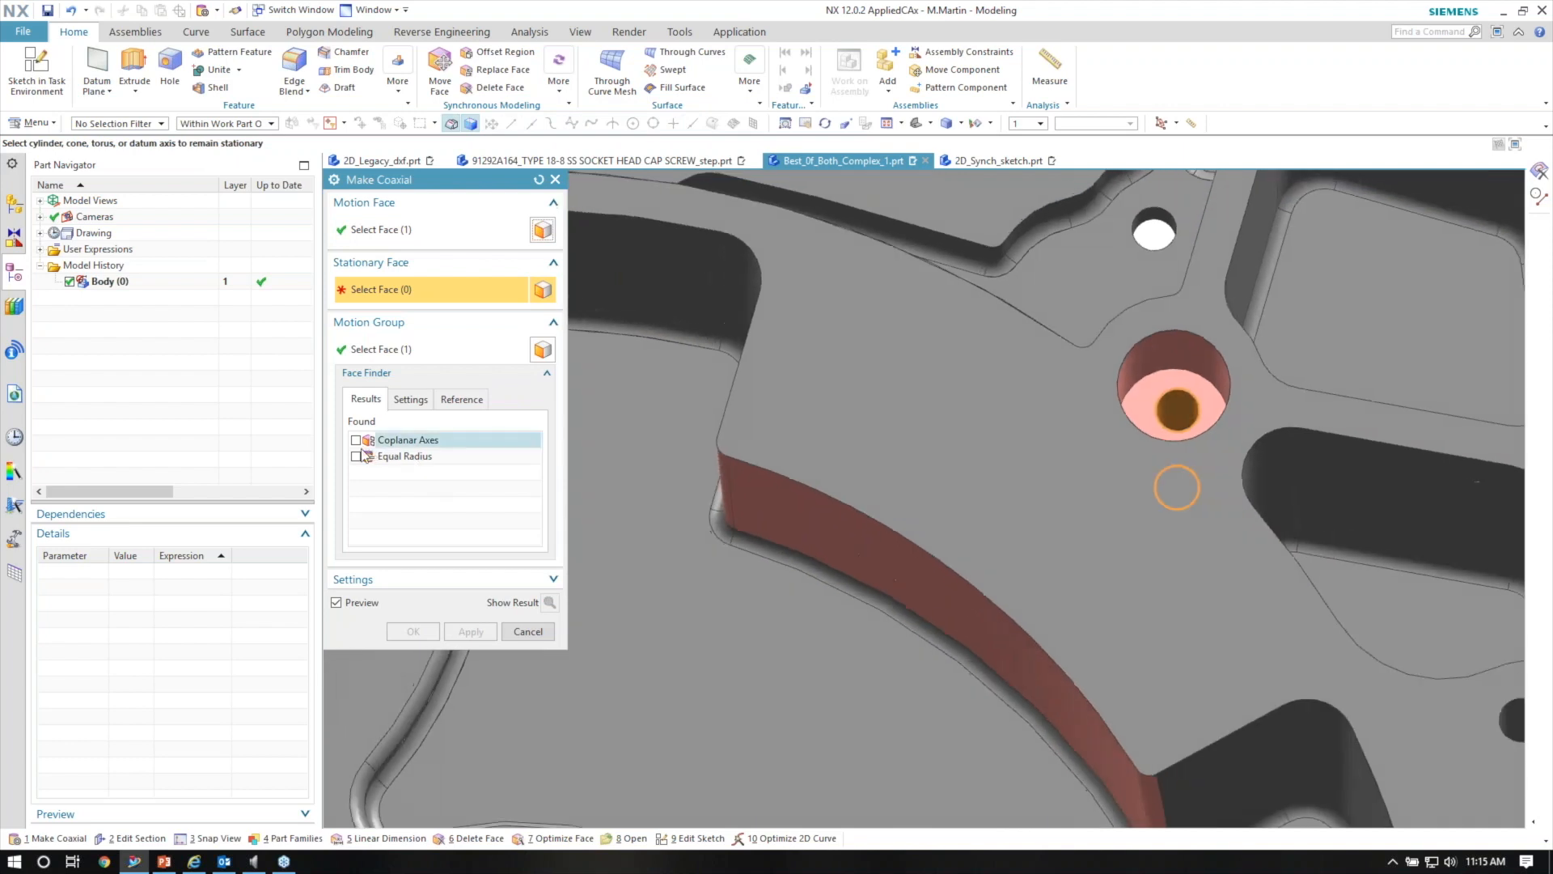
scroll(364, 464, down, 2)
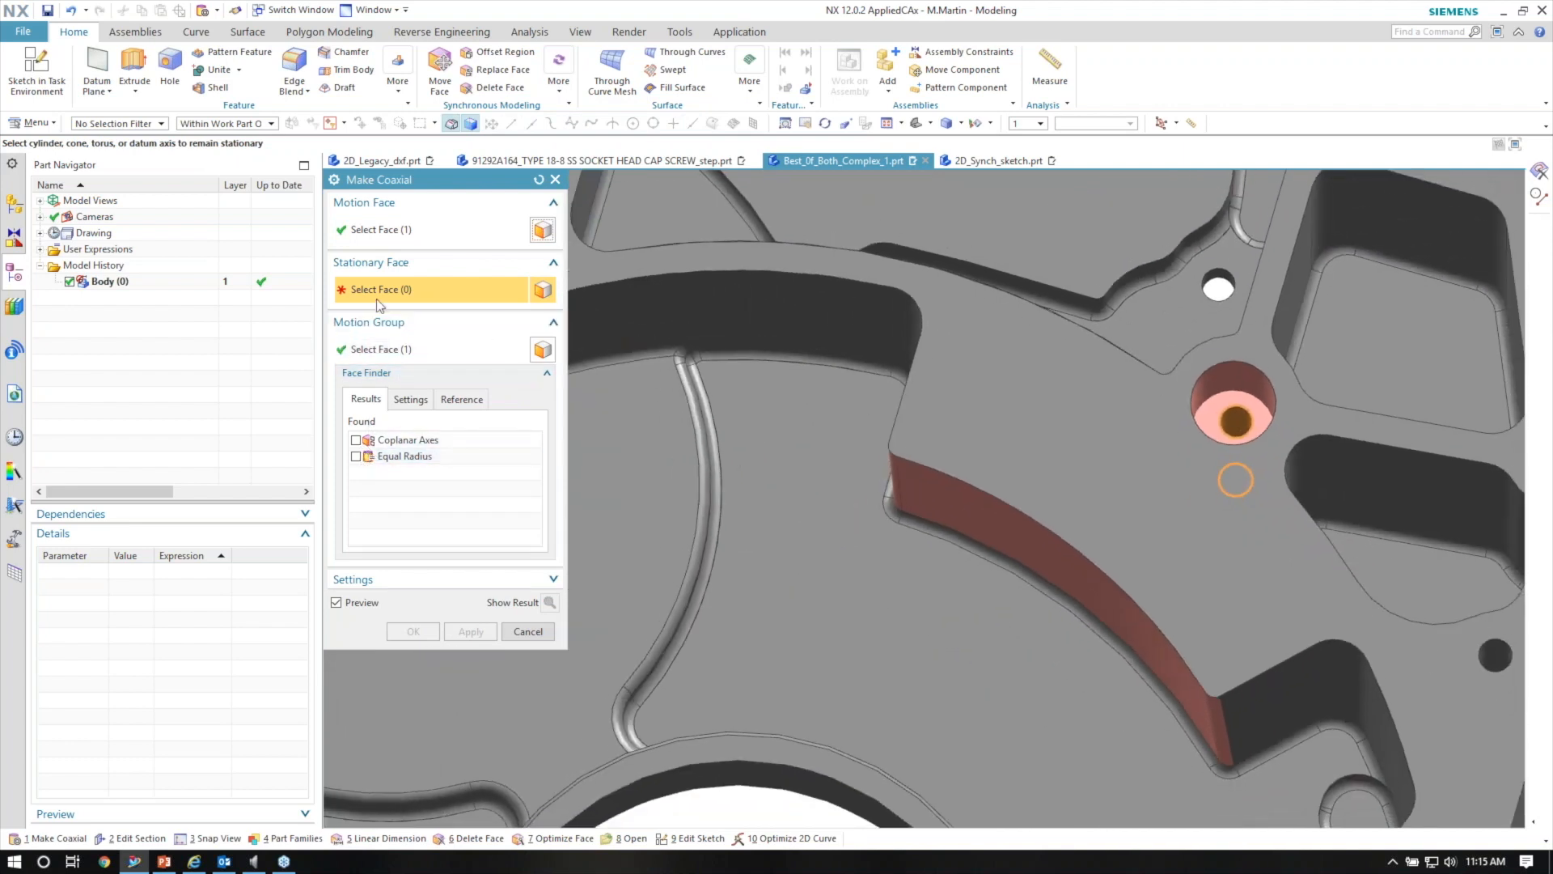
scroll(1213, 453, up, 3)
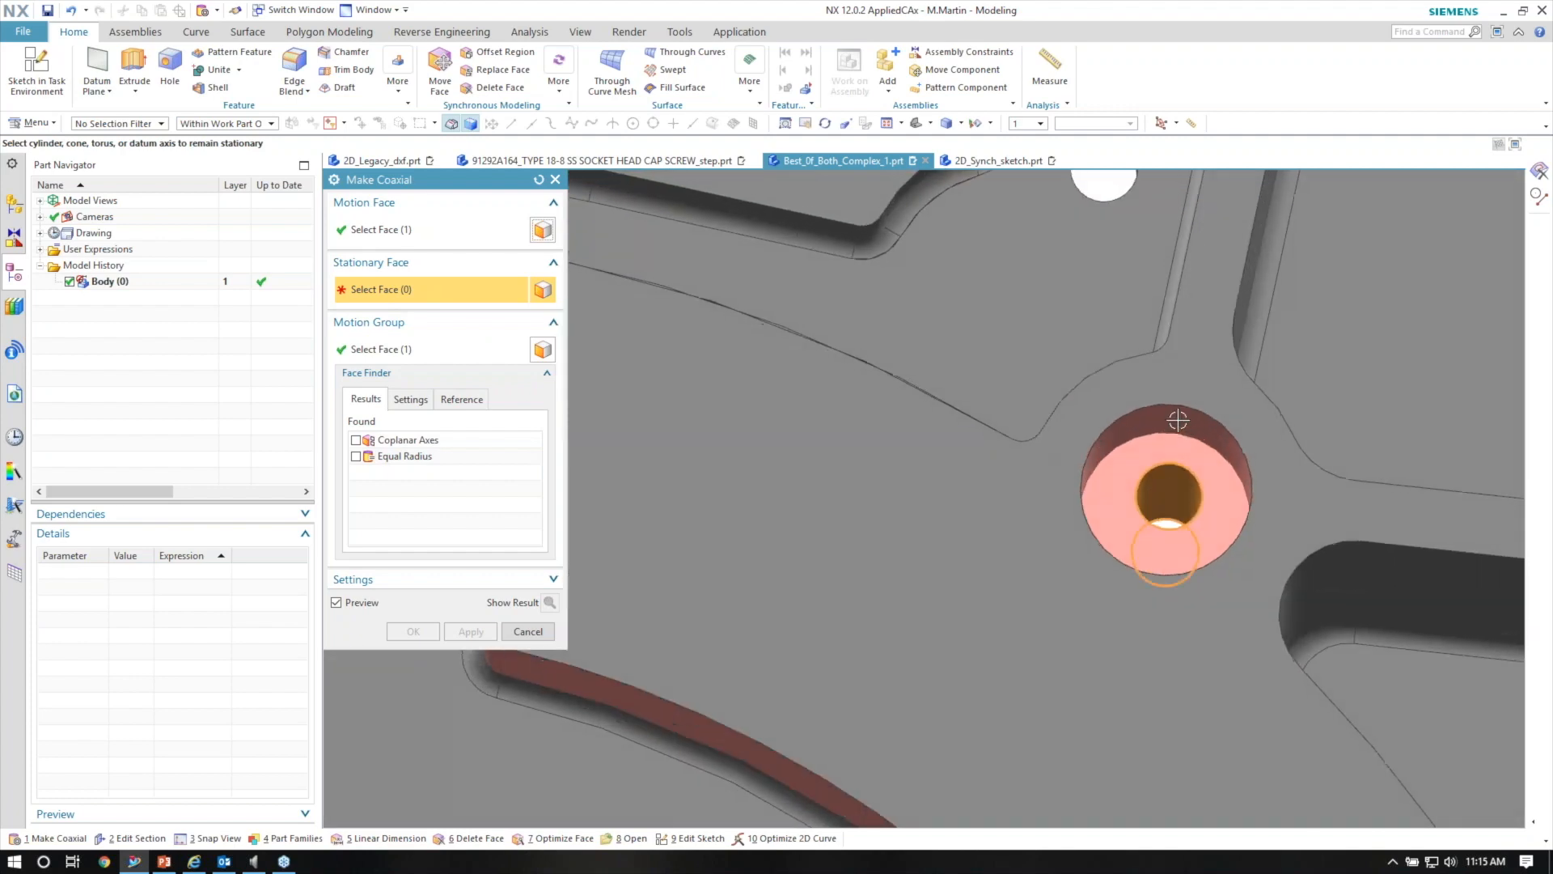
click(1214, 505)
mouse_move(1200, 488)
middle_down()
mouse_move(1195, 503)
mouse_move(1189, 485)
middle_up()
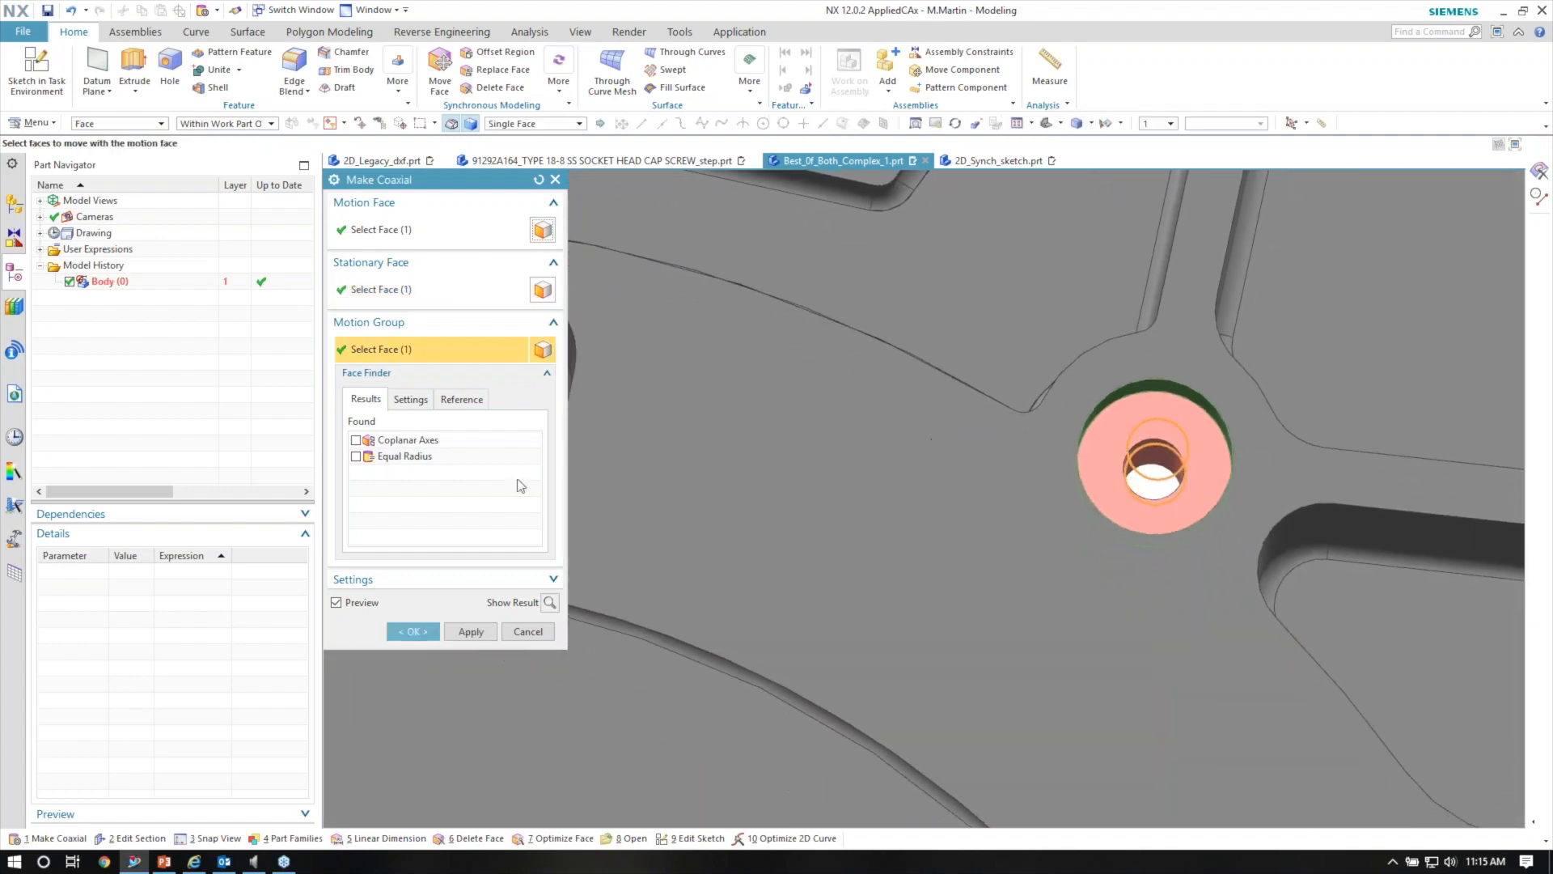
middle_drag(1116, 522, 1114, 498)
scroll(1114, 498, down, 1)
click(414, 632)
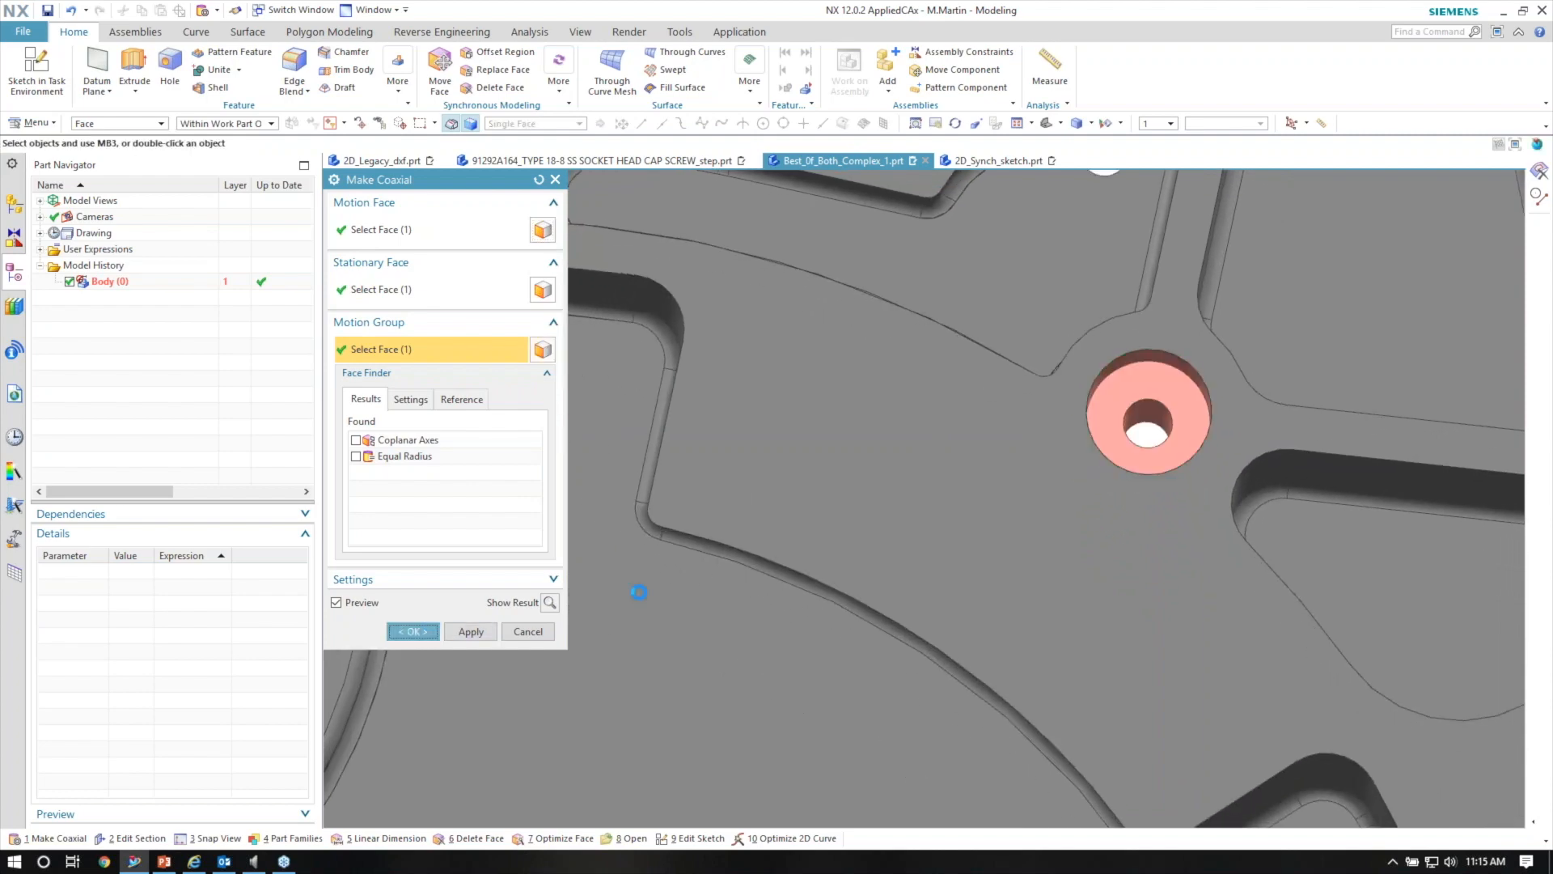
Make the round spotface wall on the housing's outer corner boss coaxial with the small hole inside it.
scroll(732, 456, down, 3)
scroll(732, 456, down, 5)
scroll(811, 499, up, 5)
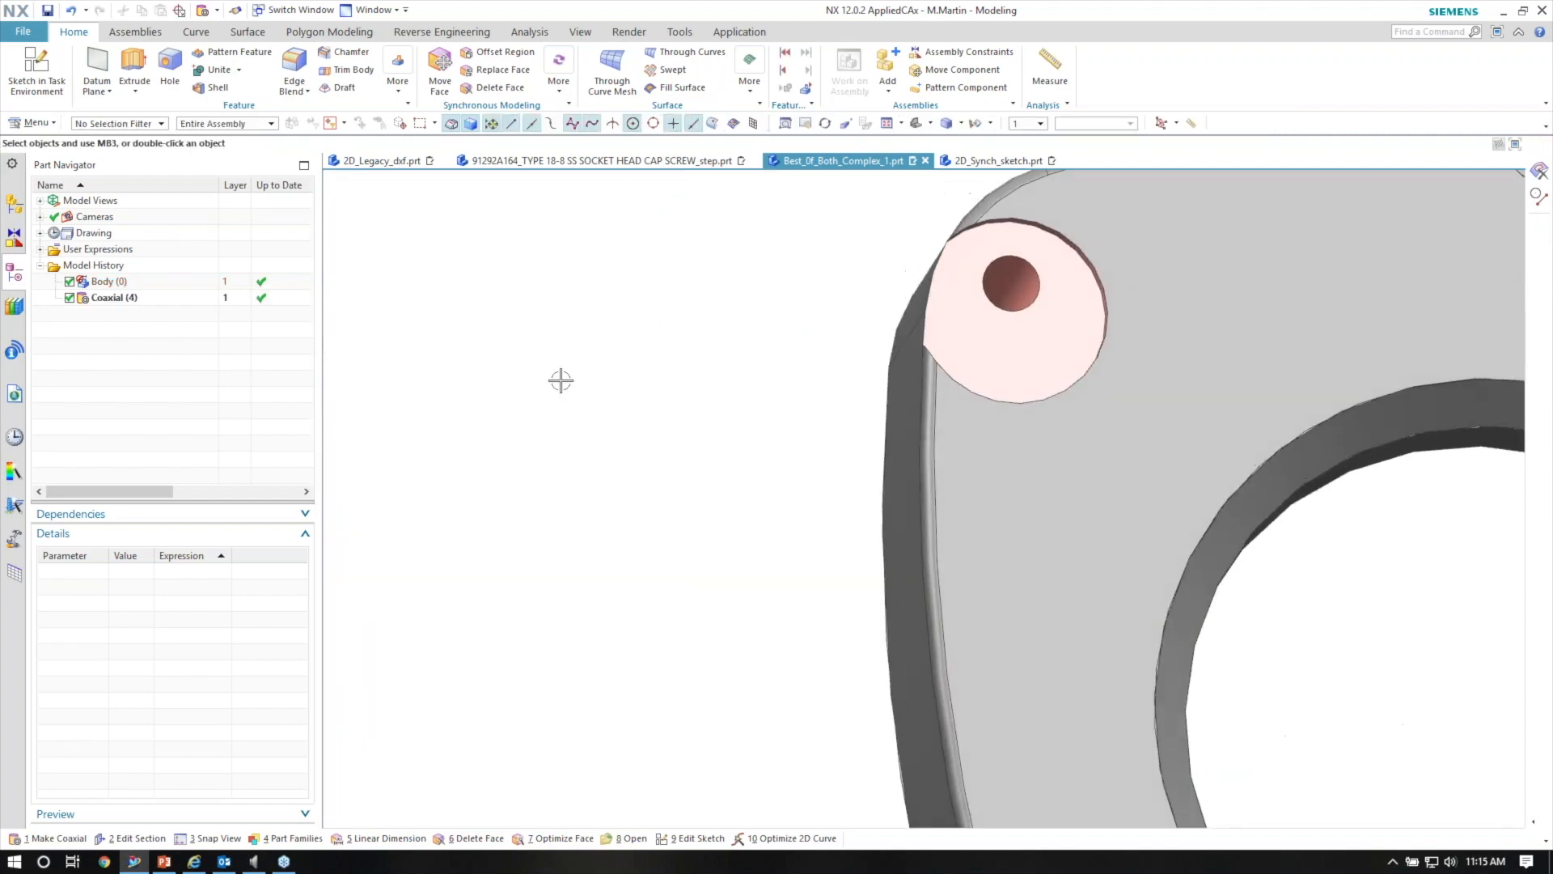
middle_drag(1049, 297, 1085, 288)
scroll(1084, 288, up, 2)
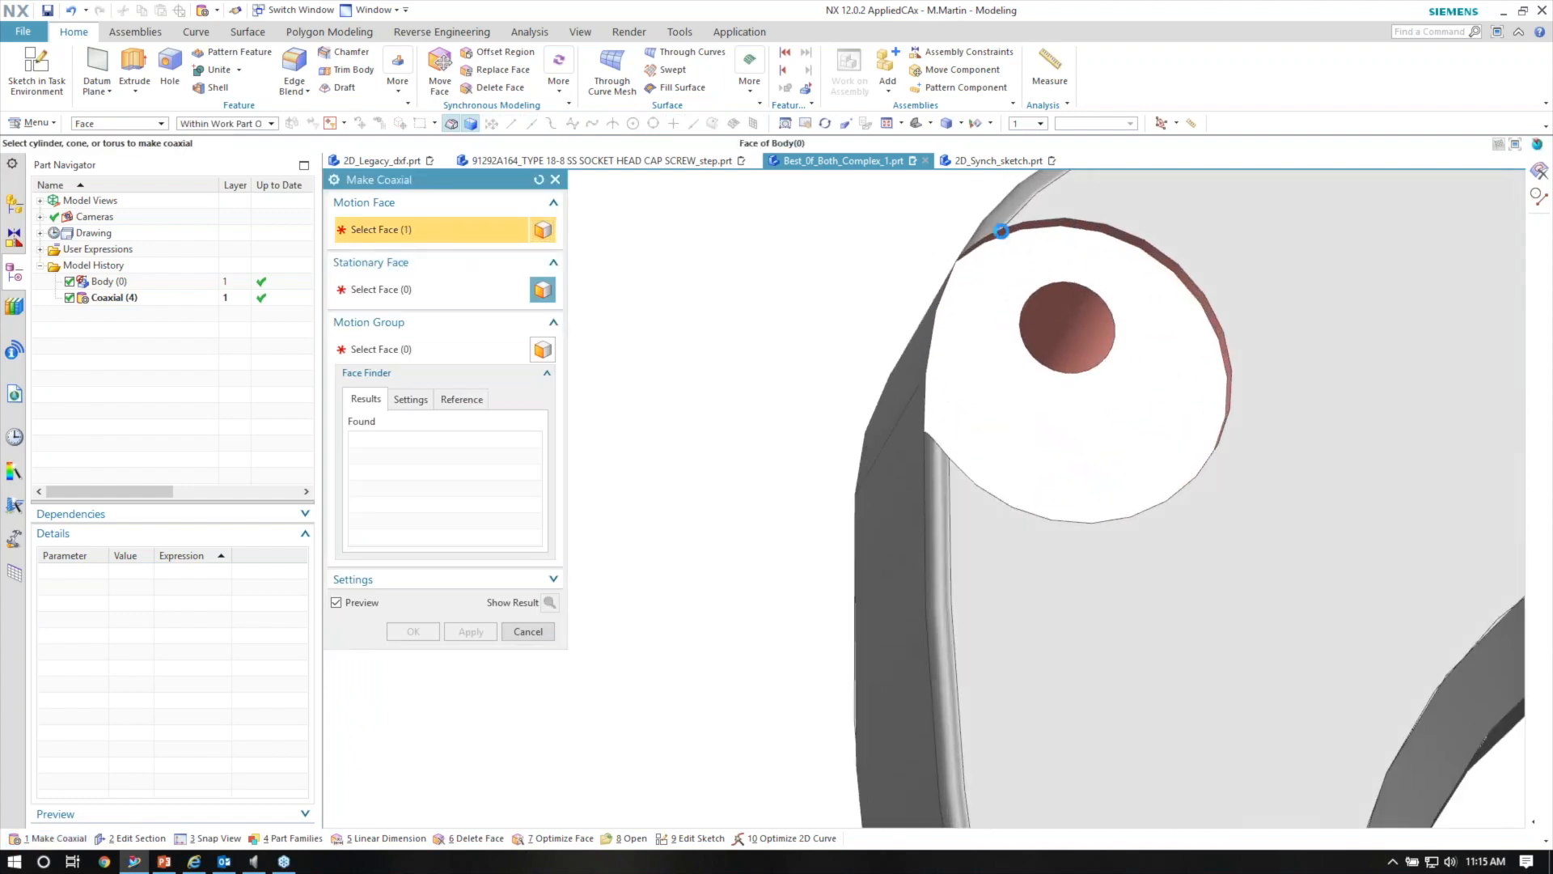
click(1086, 223)
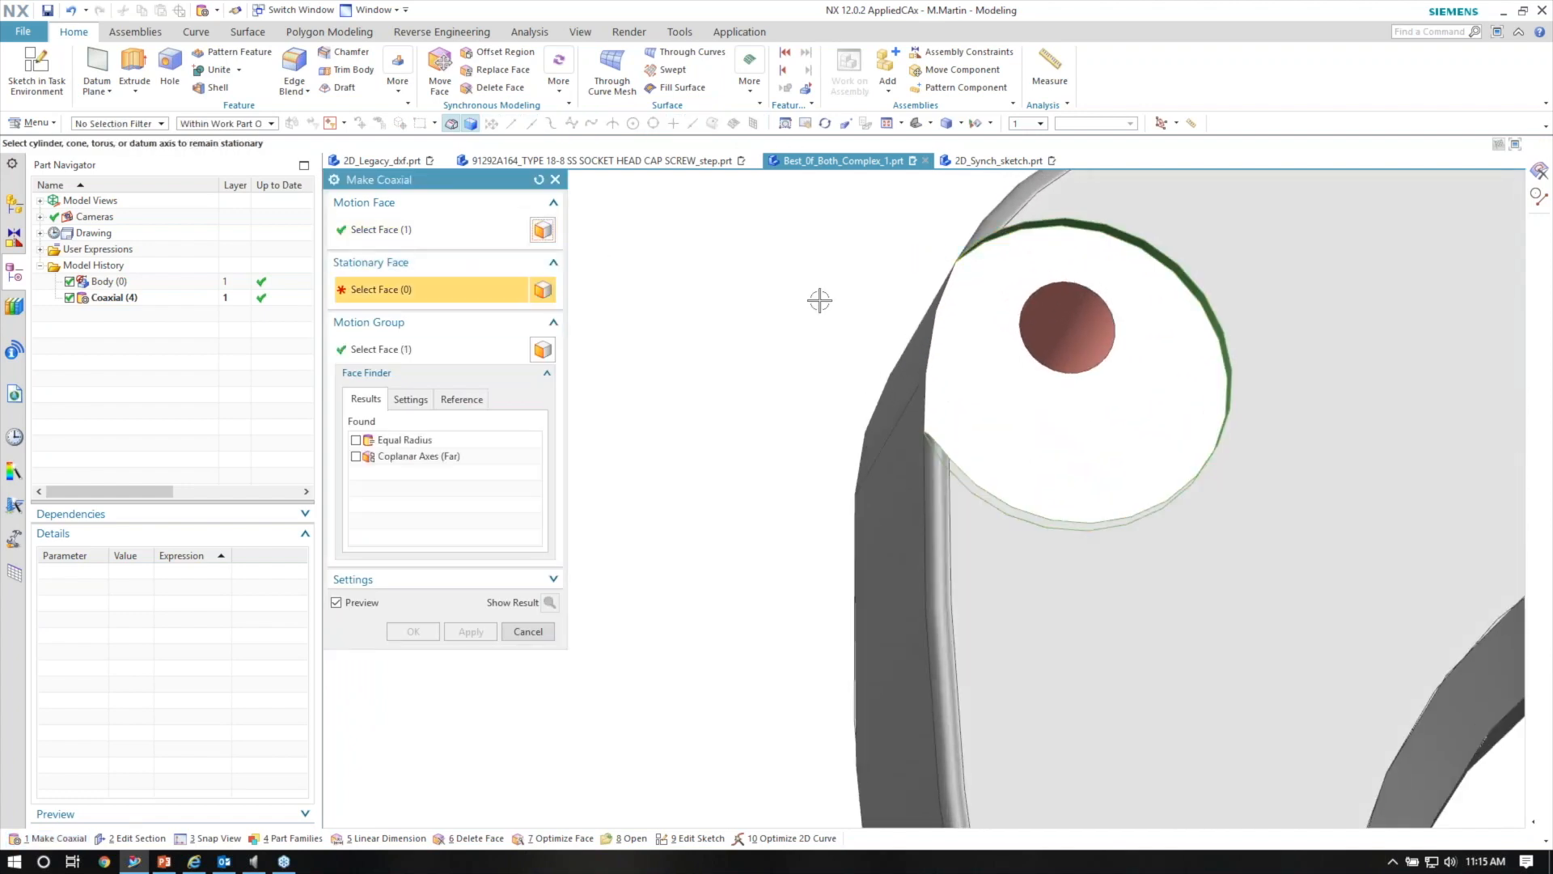
click(1088, 328)
scroll(1021, 340, down, 2)
middle_drag(956, 348, 800, 366)
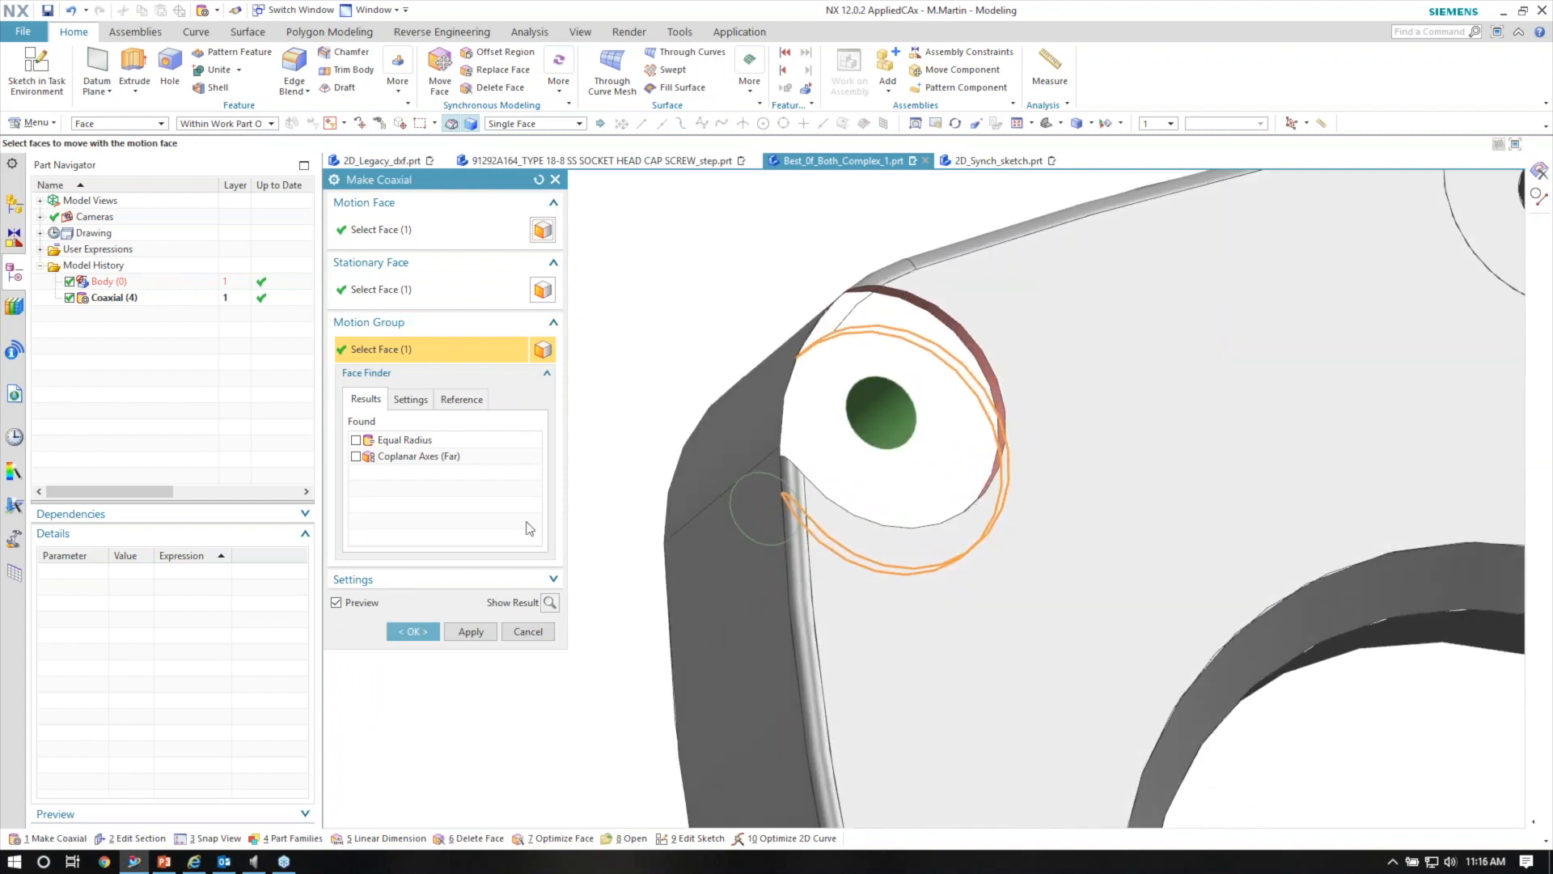
click(414, 630)
Set up Make Perpendicular with the red inner wall as the motion face and the pocket floor as the stationary face.
scroll(526, 396, down, 5)
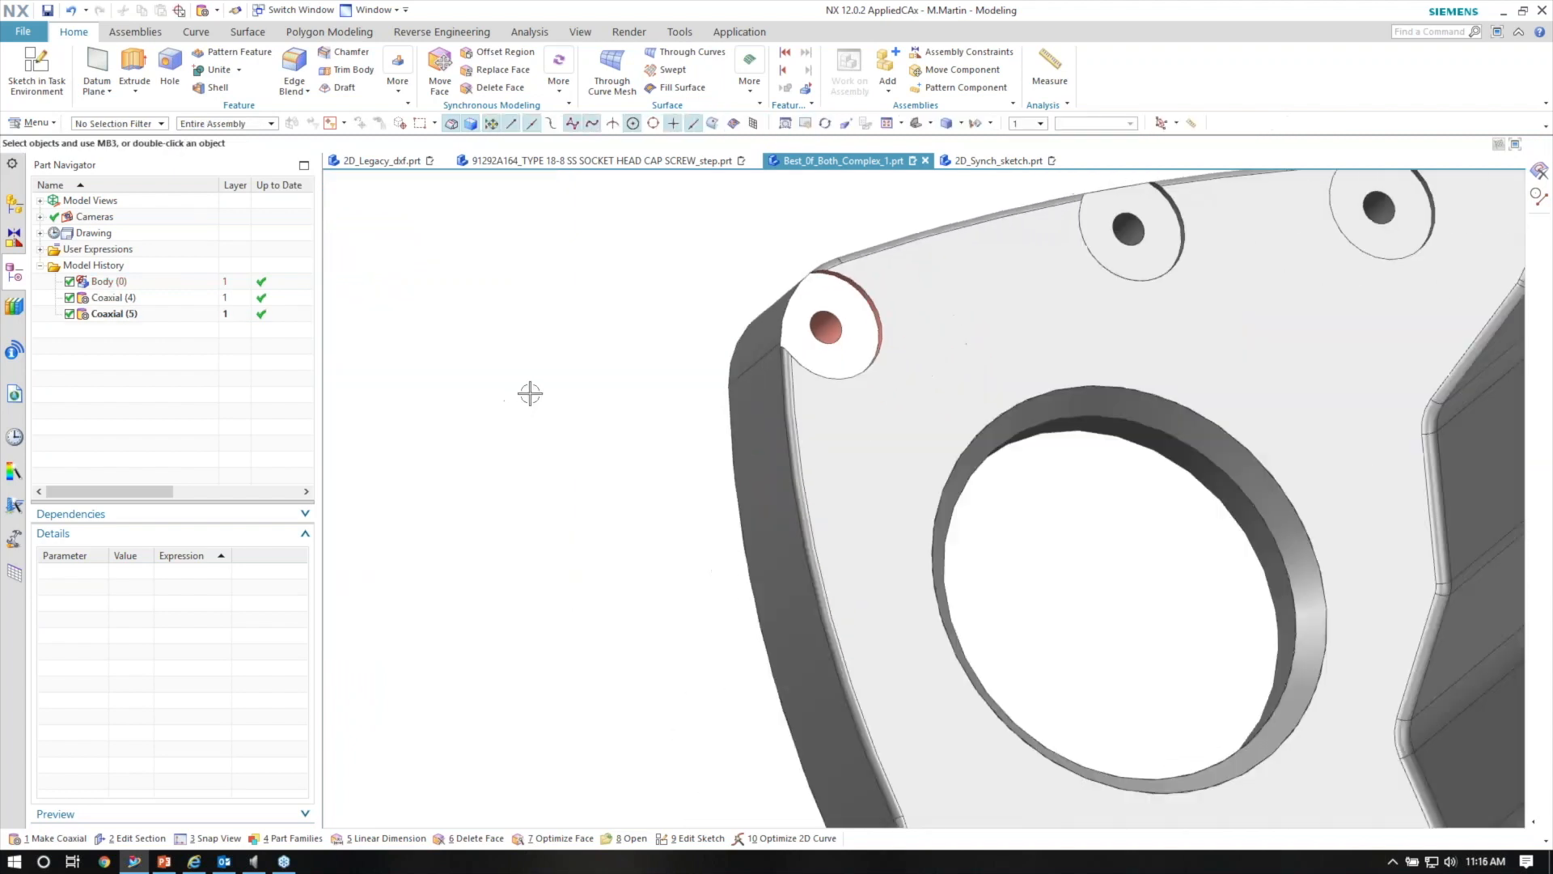
scroll(731, 407, up, 2)
scroll(1137, 454, up, 5)
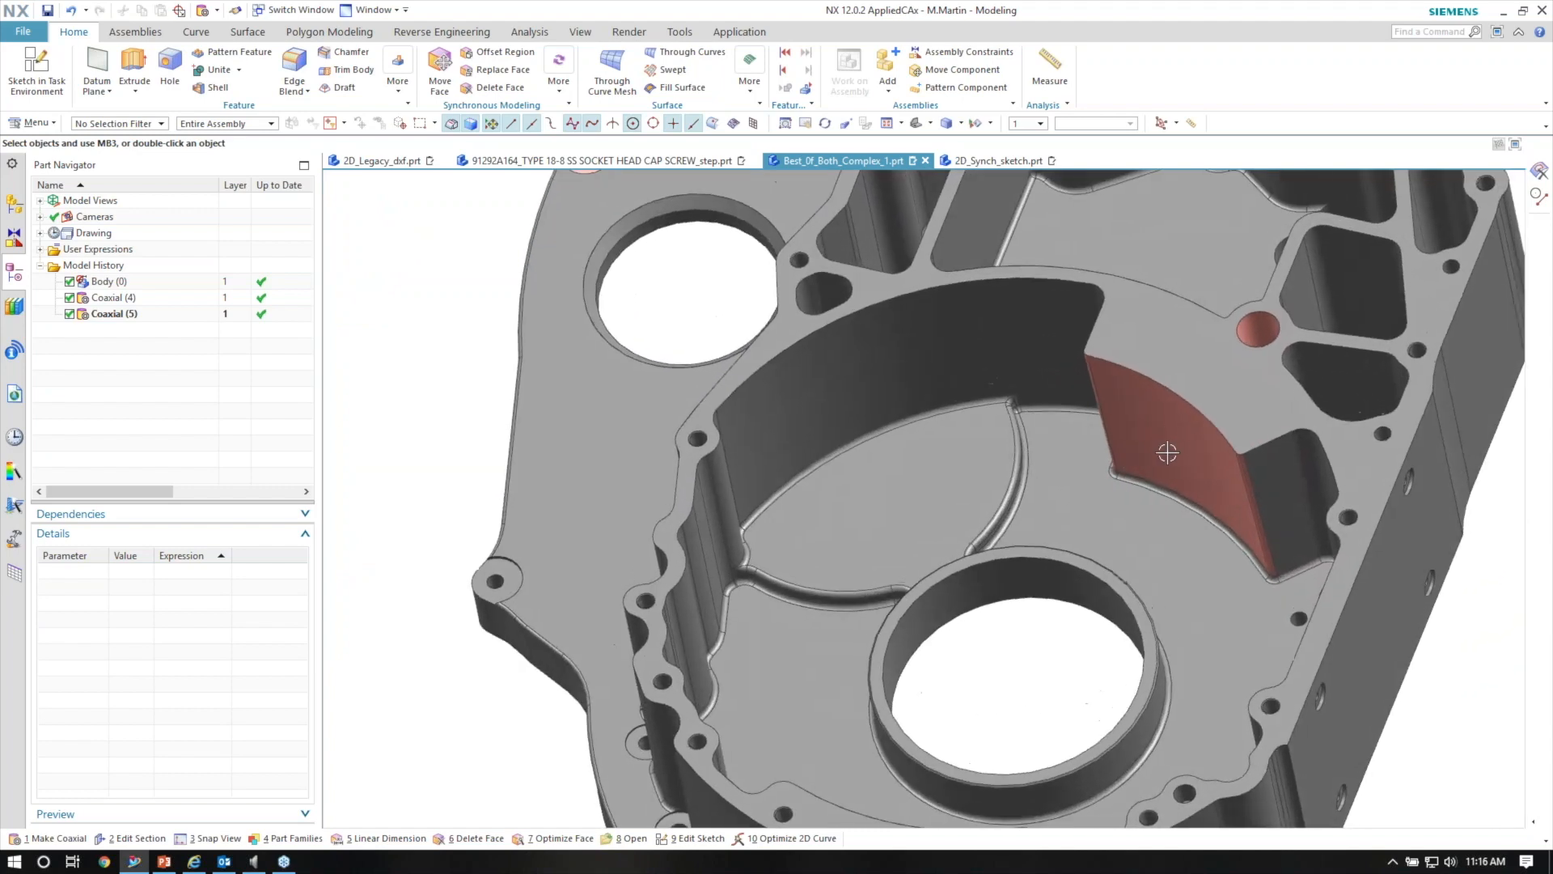
scroll(1137, 381, up, 2)
click(565, 91)
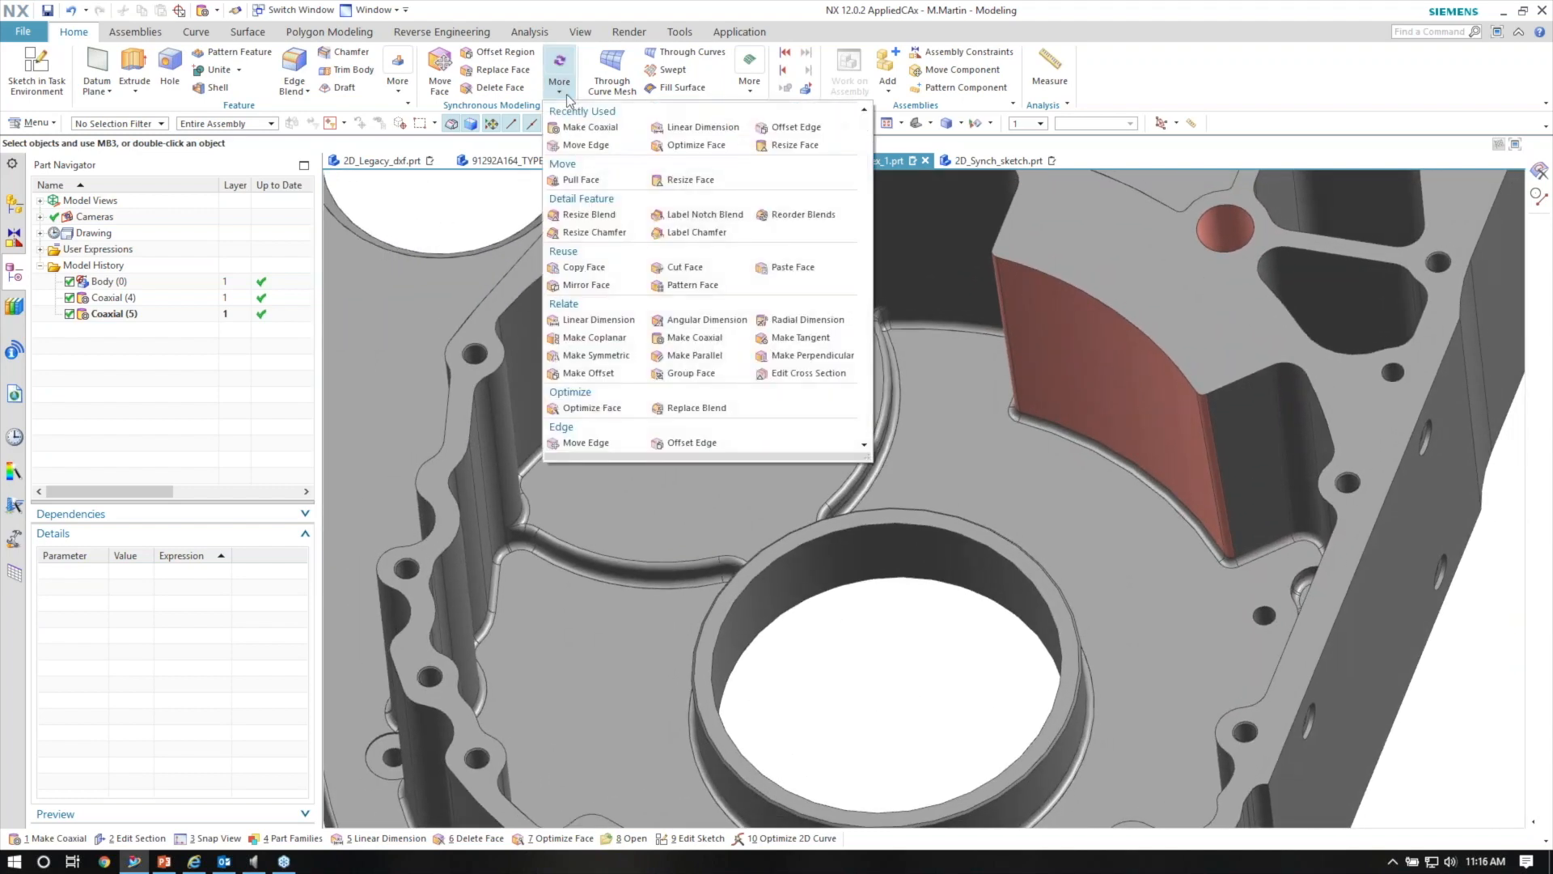
click(784, 356)
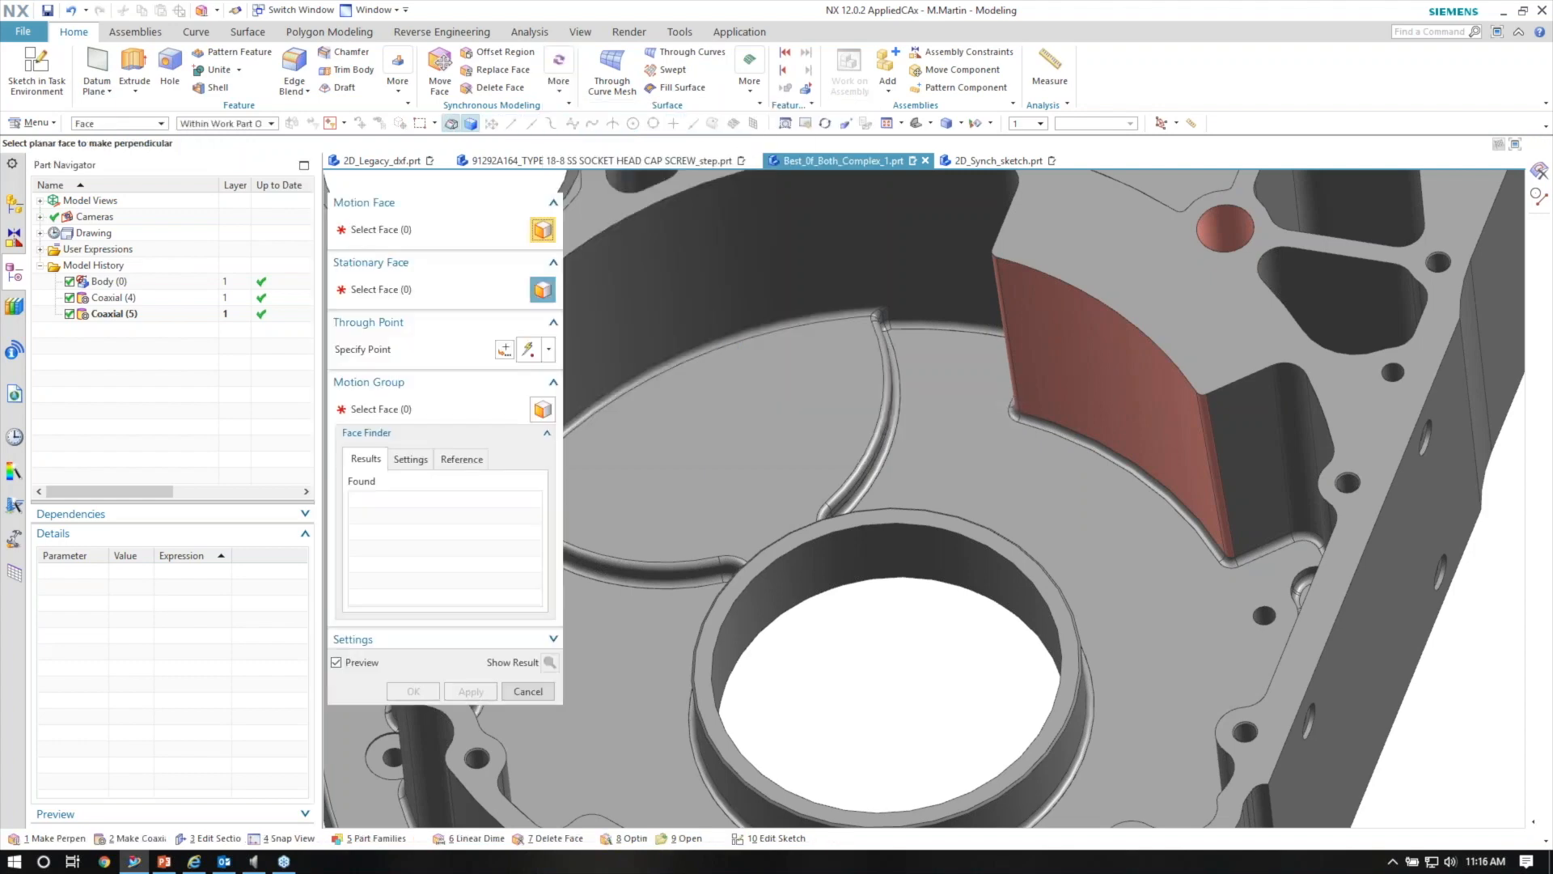
click(1083, 330)
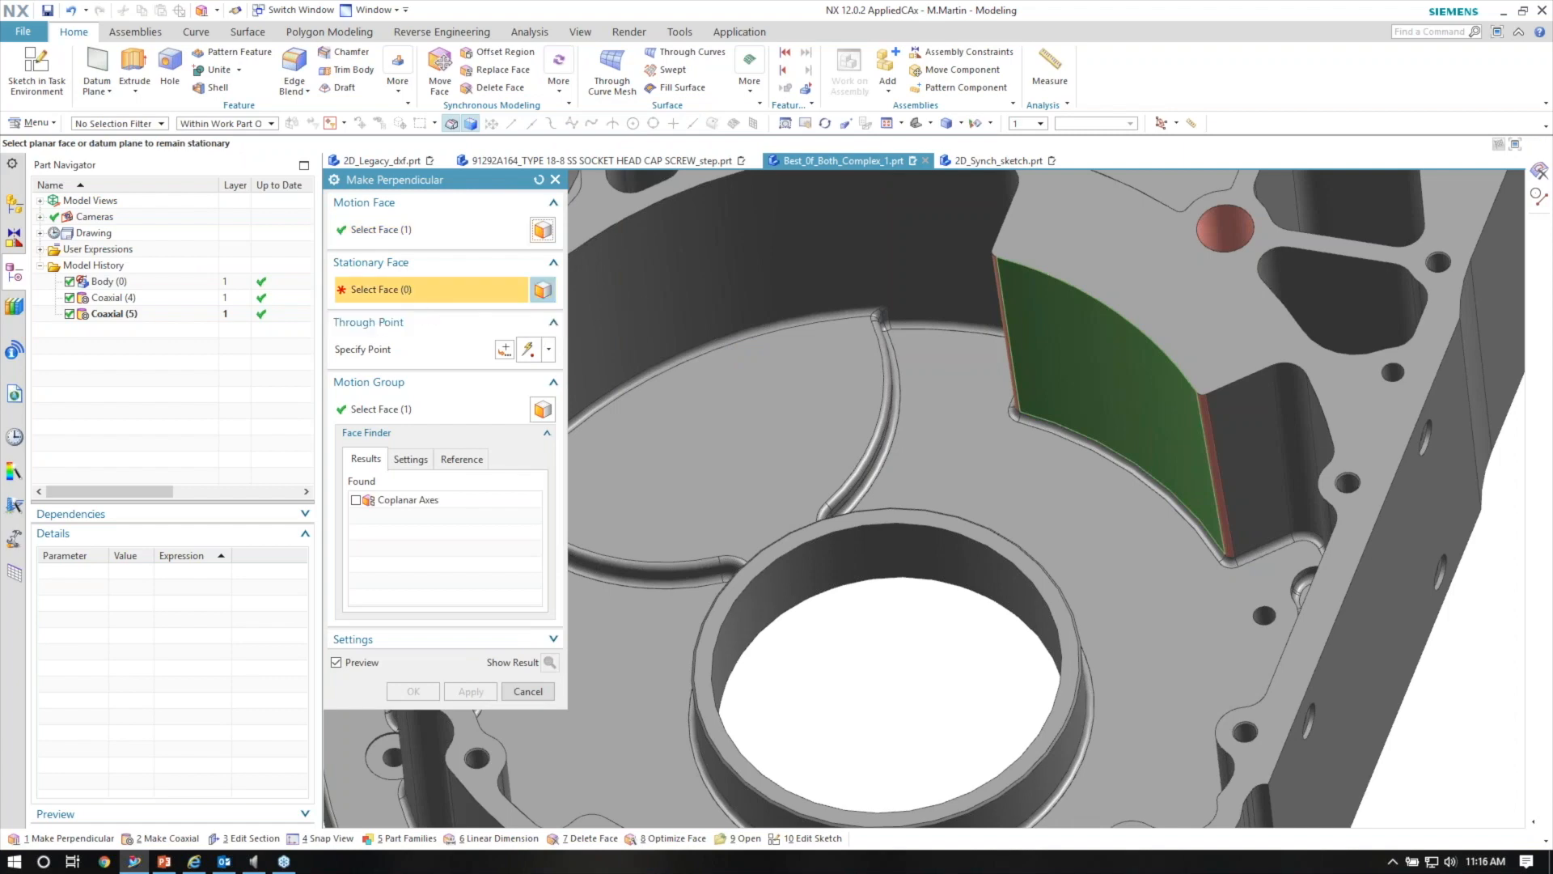
click(1106, 512)
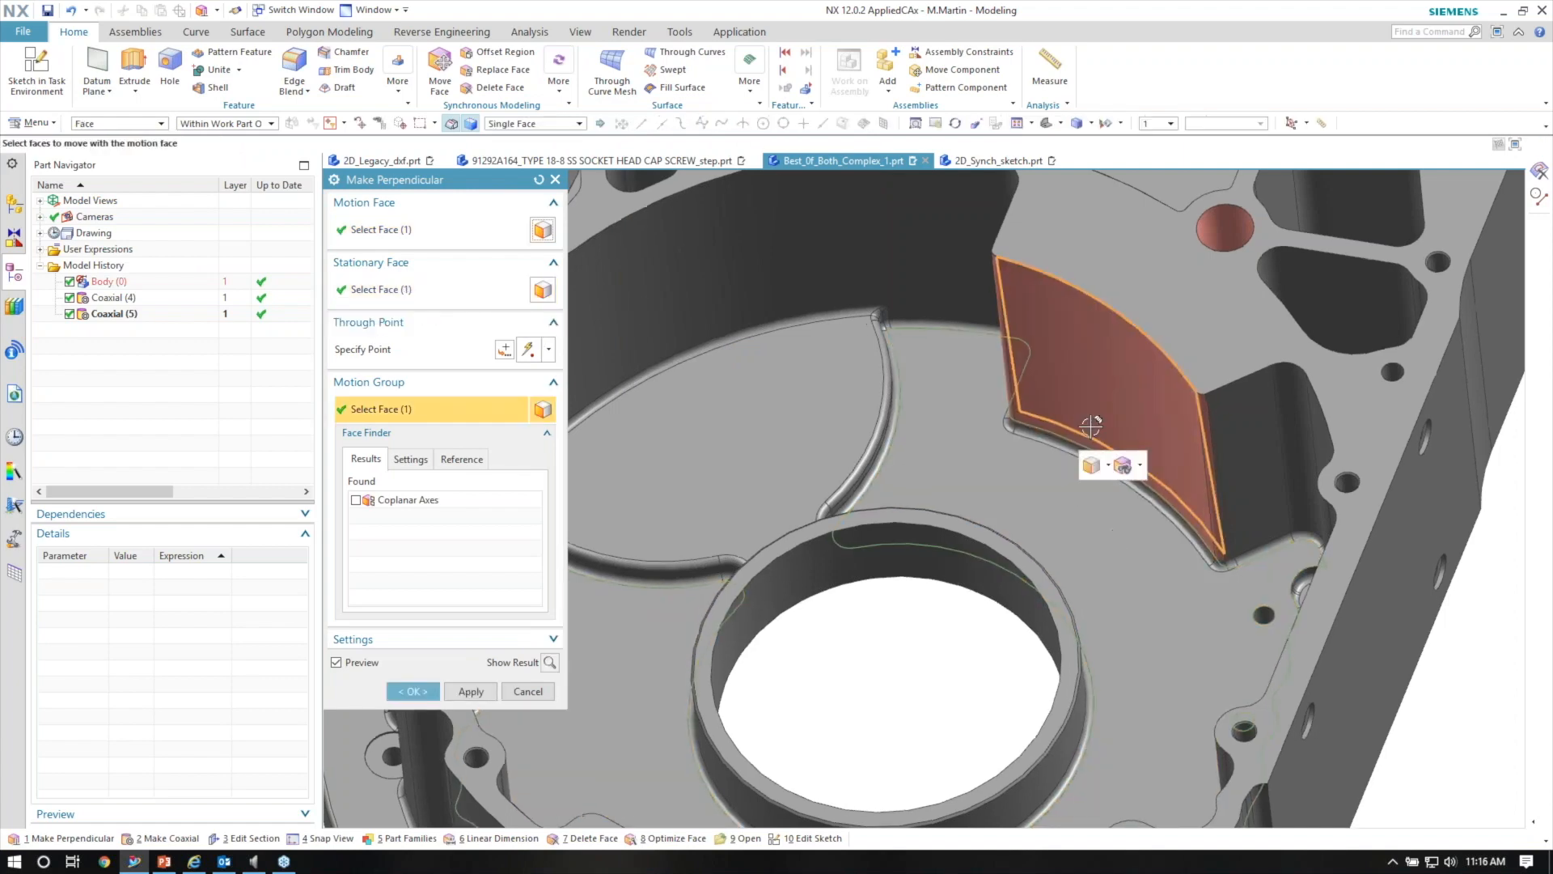
scroll(1092, 425, down, 1)
middle_drag(1132, 465, 1292, 504)
scroll(1291, 504, up, 3)
scroll(1292, 503, up, 3)
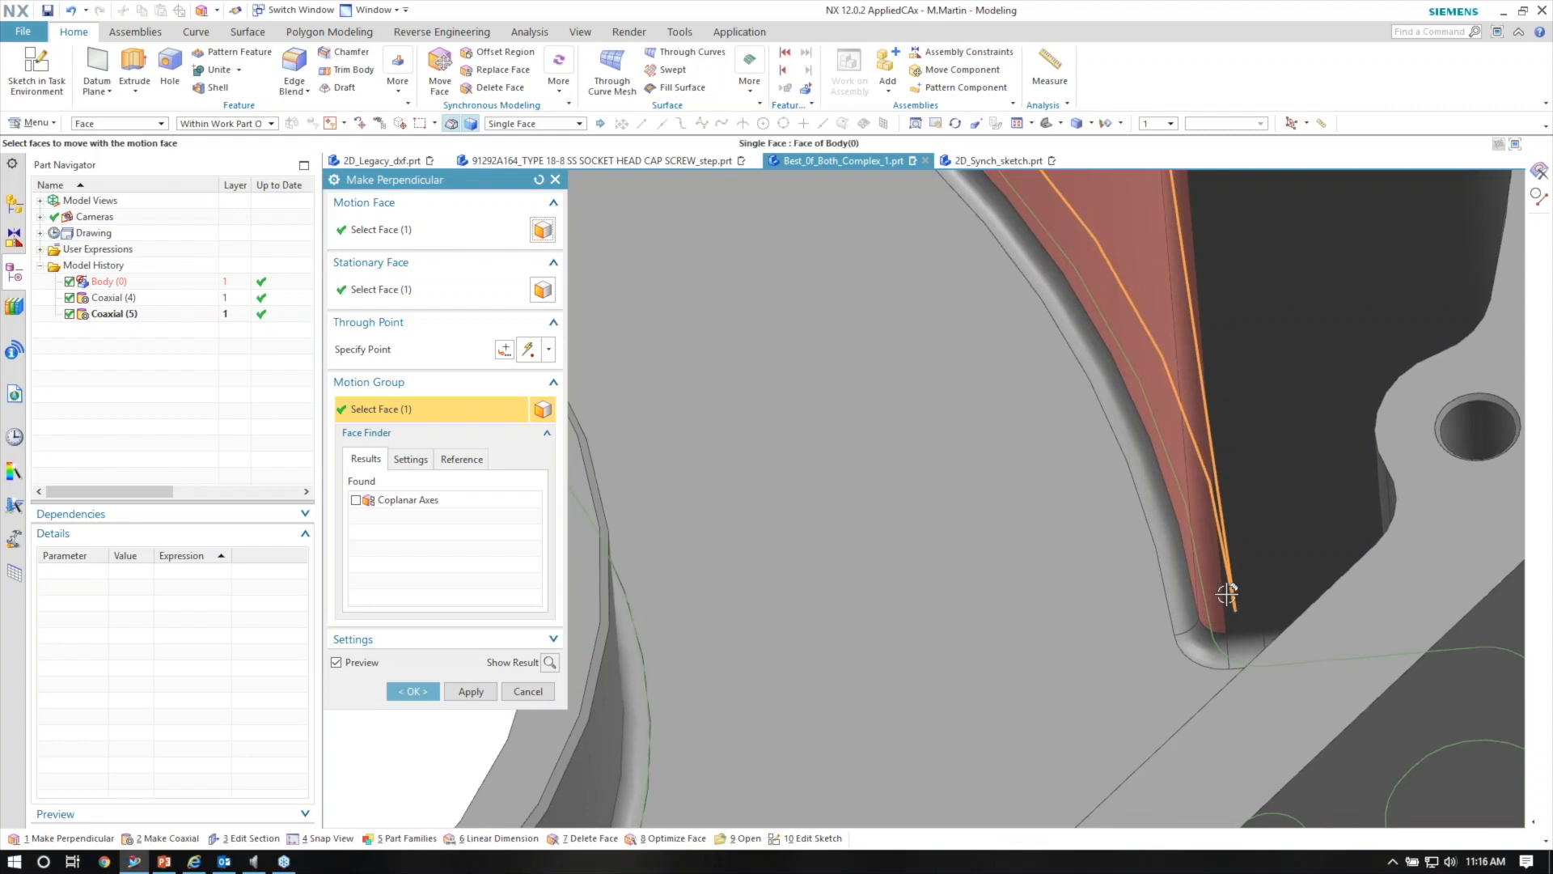
Specify the lower corner endpoint of the red wall as the through point and complete the perpendicular relation.
scroll(1189, 582, down, 3)
click(395, 350)
scroll(1210, 517, up, 3)
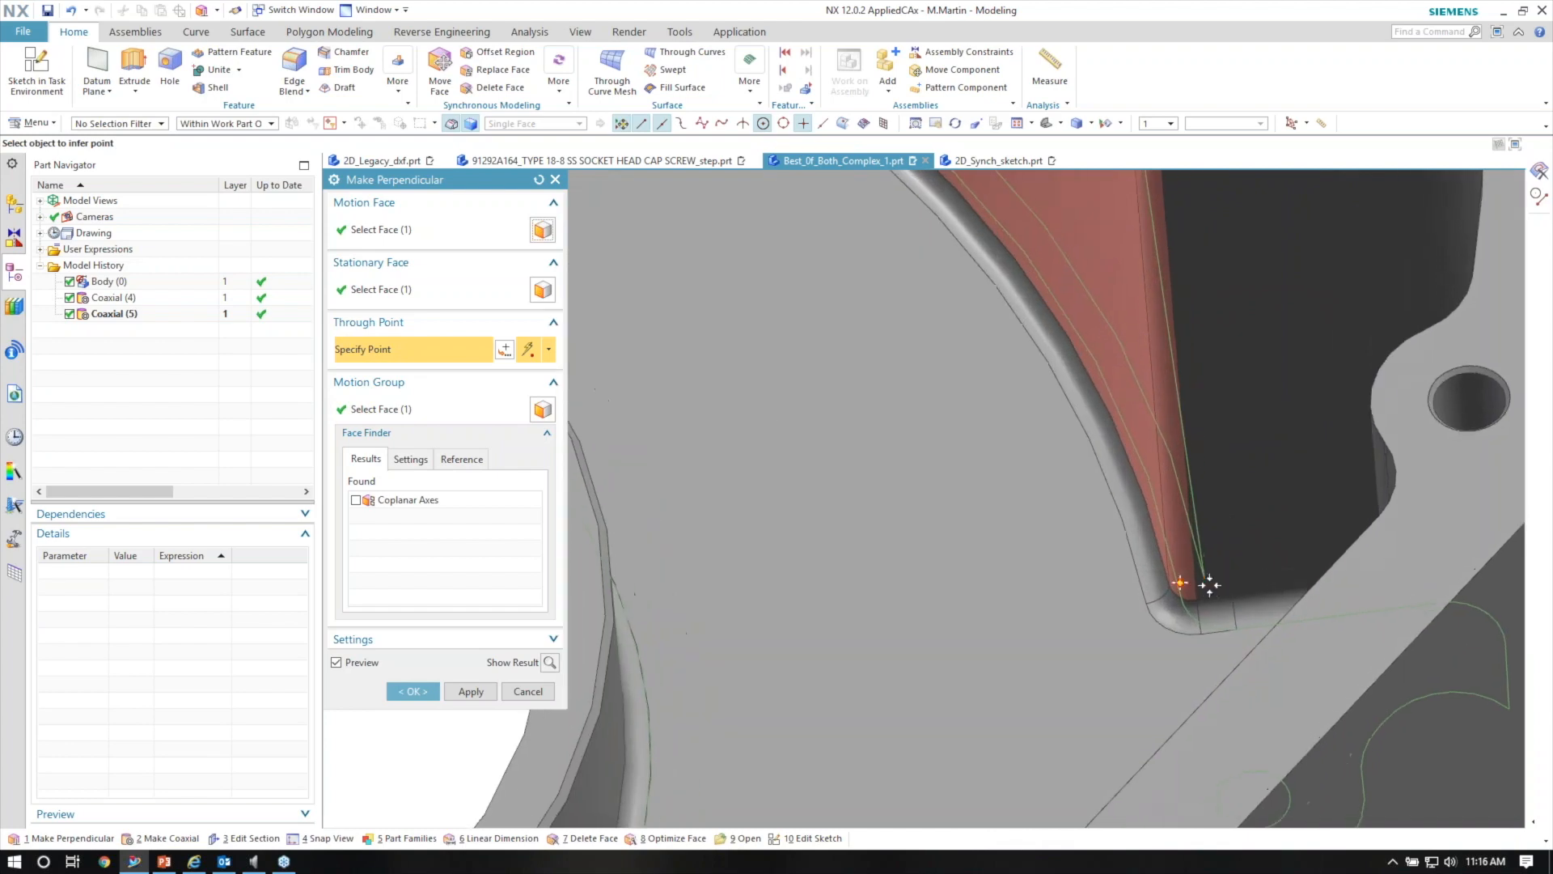
click(1205, 578)
scroll(1193, 582, down, 3)
scroll(1168, 518, down, 2)
middle_drag(767, 427, 1035, 396)
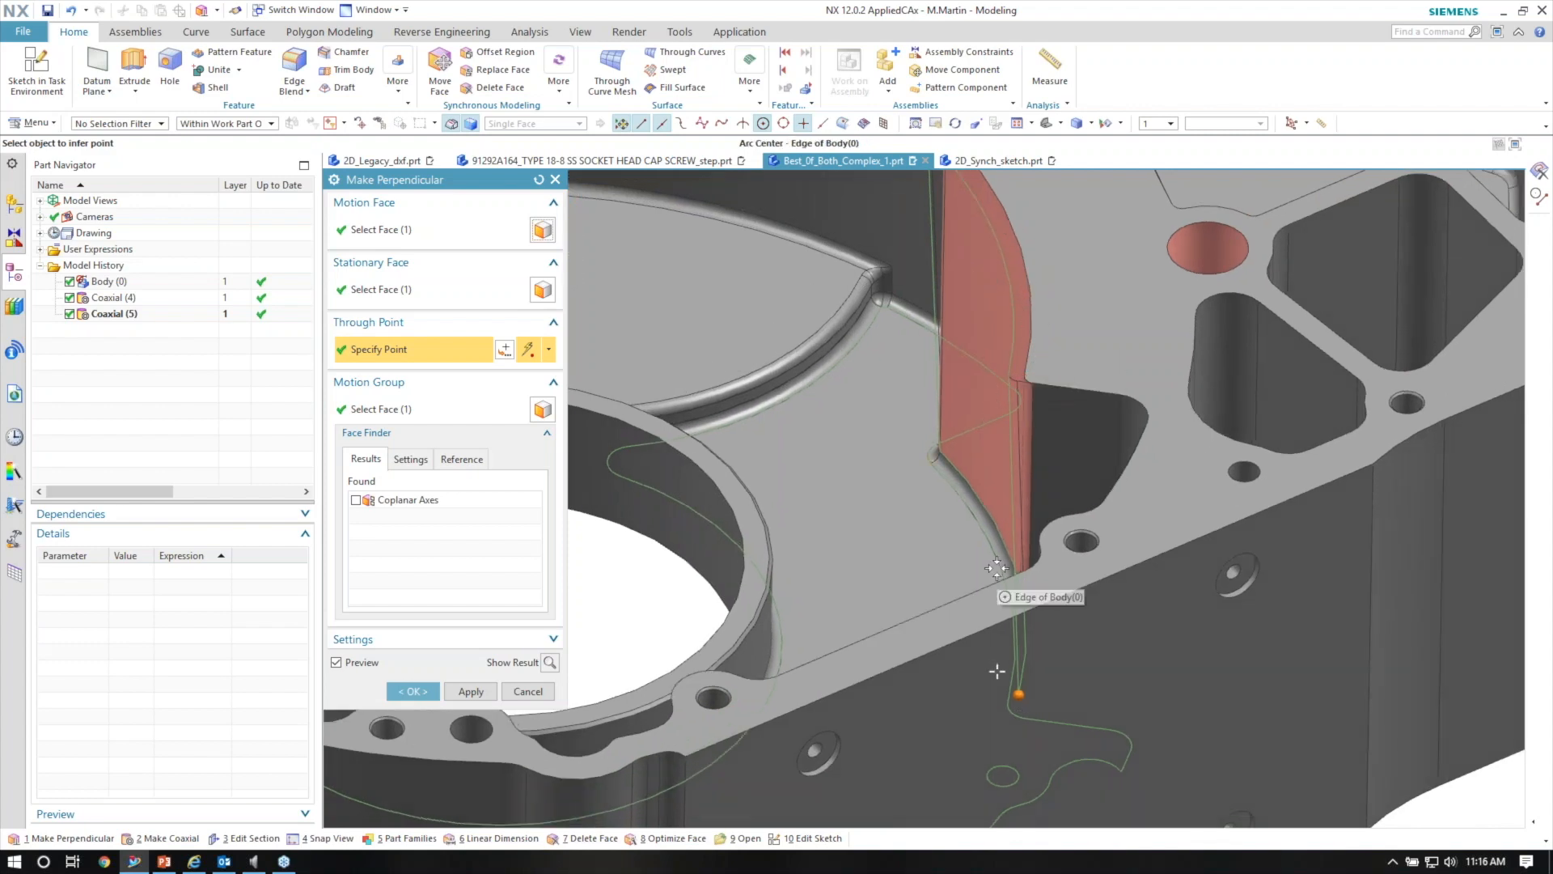
click(423, 692)
scroll(1072, 449, down, 2)
middle_drag(1072, 449, 1216, 480)
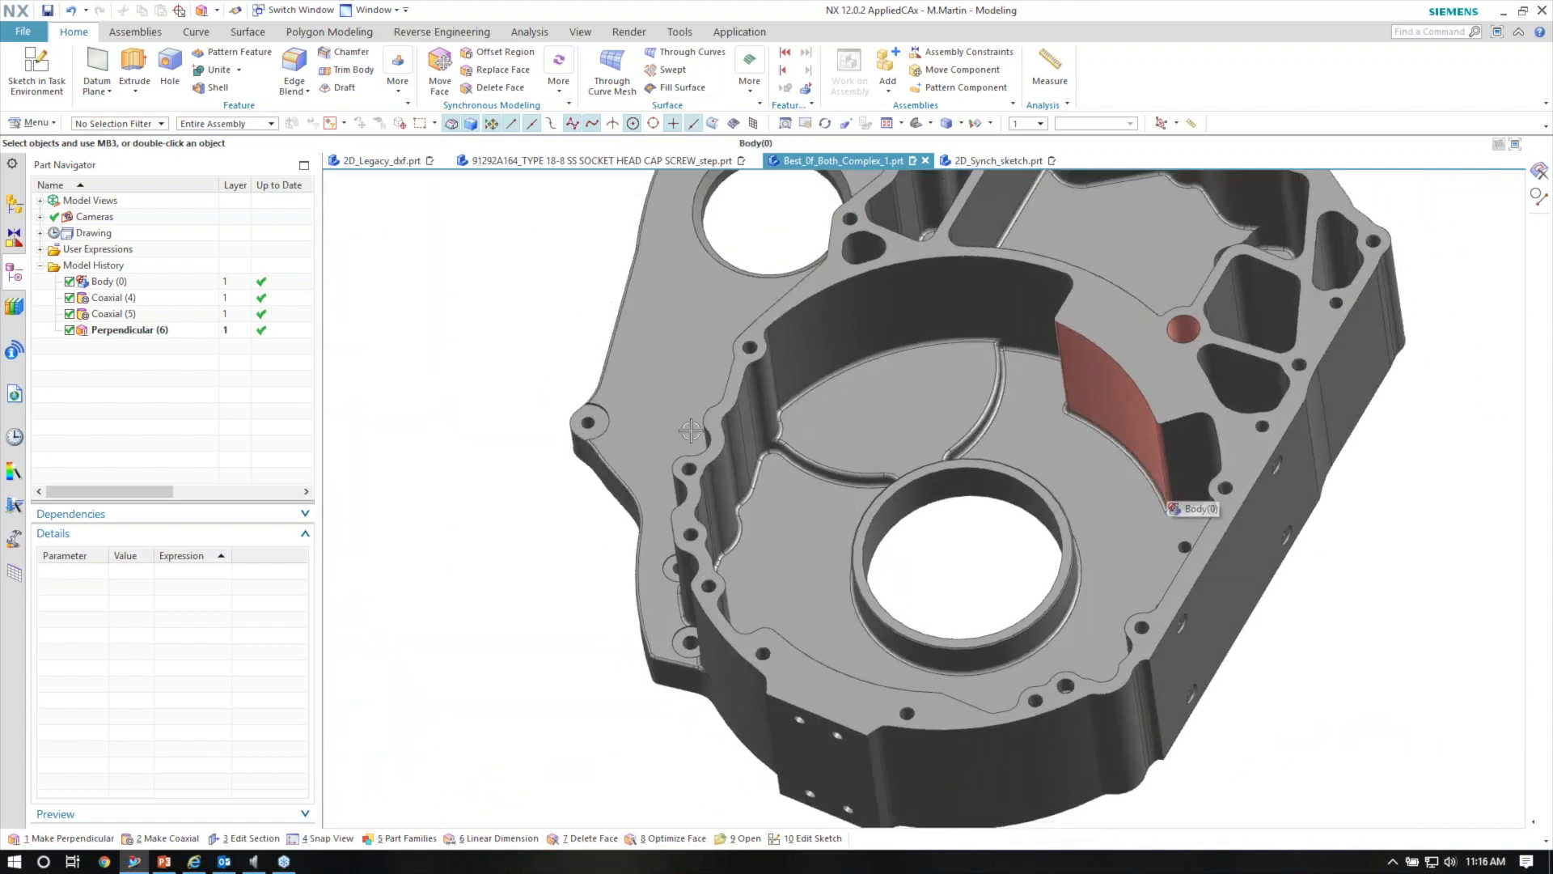
Open the Best_0f_Both_Complex part from the SyncWebinar reuse library and review its model history down to the last feature.
click(23, 308)
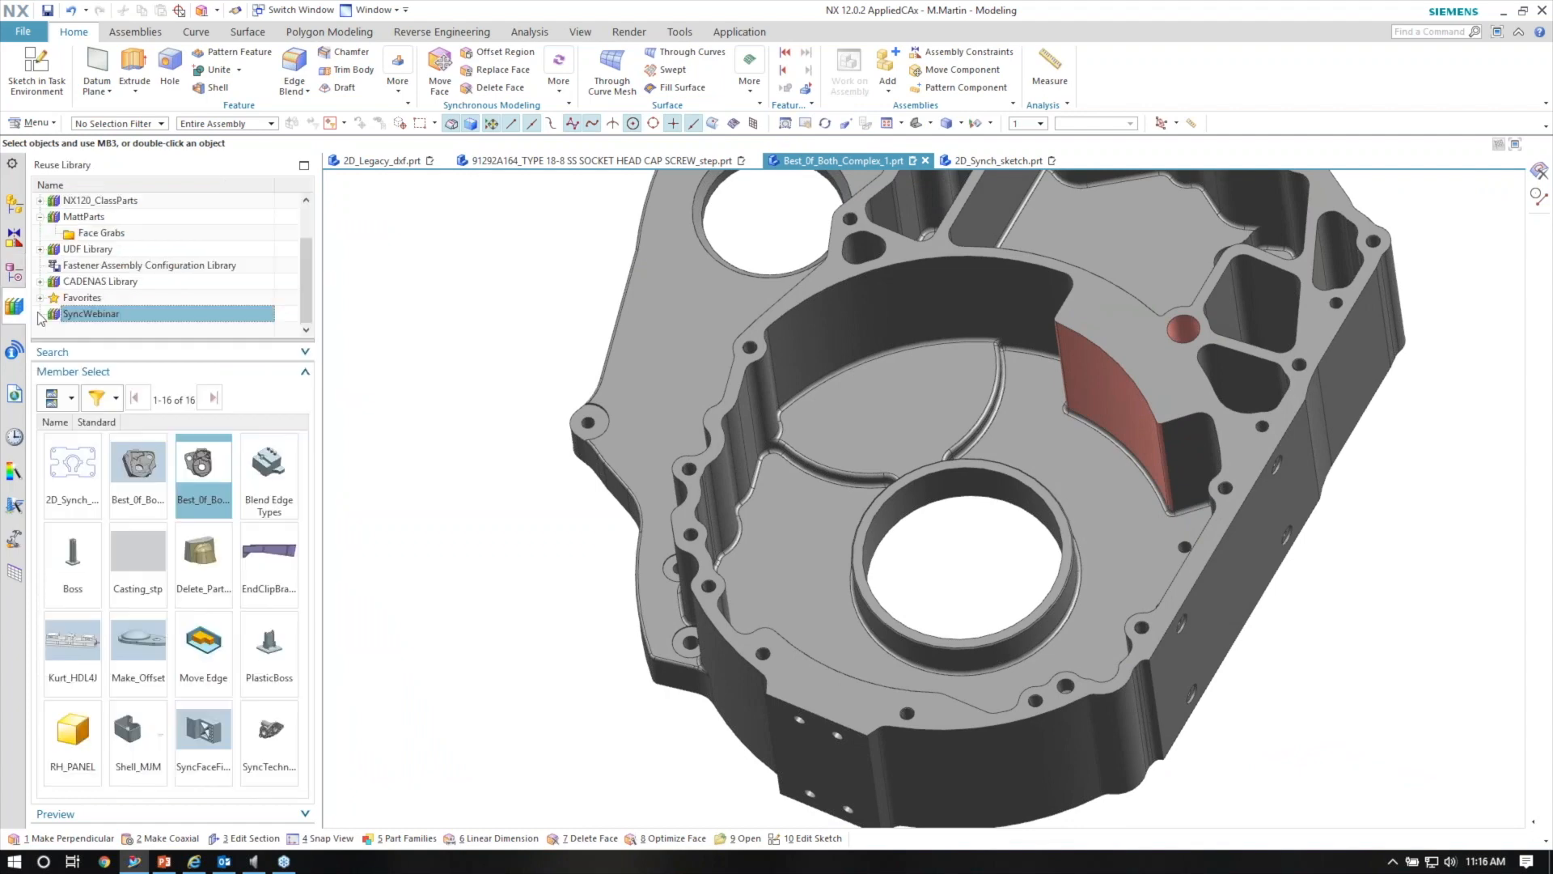
right_click(163, 464)
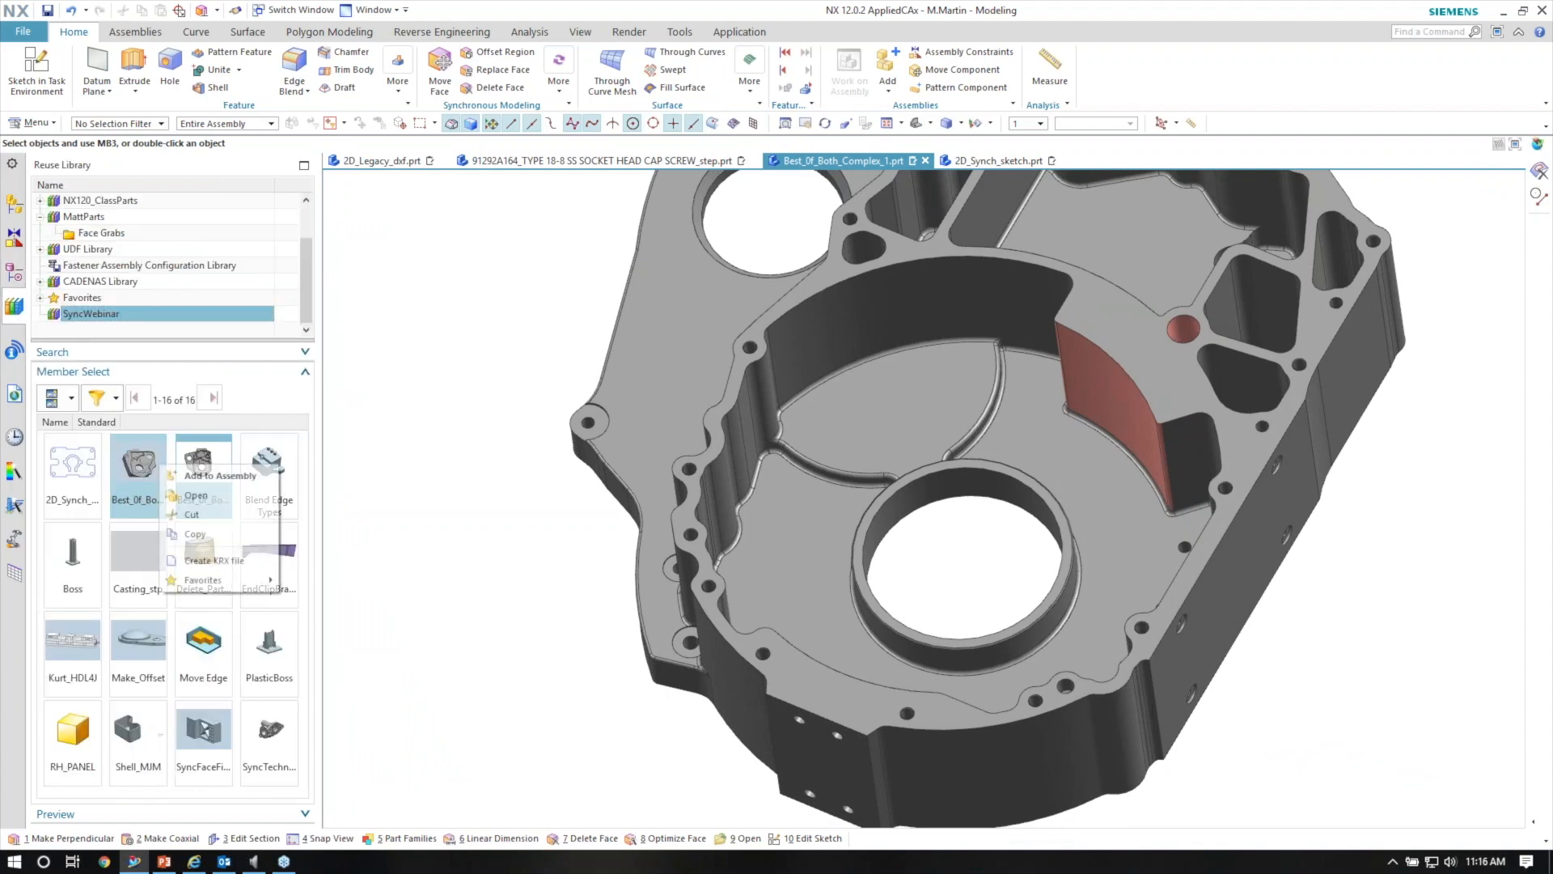
click(235, 505)
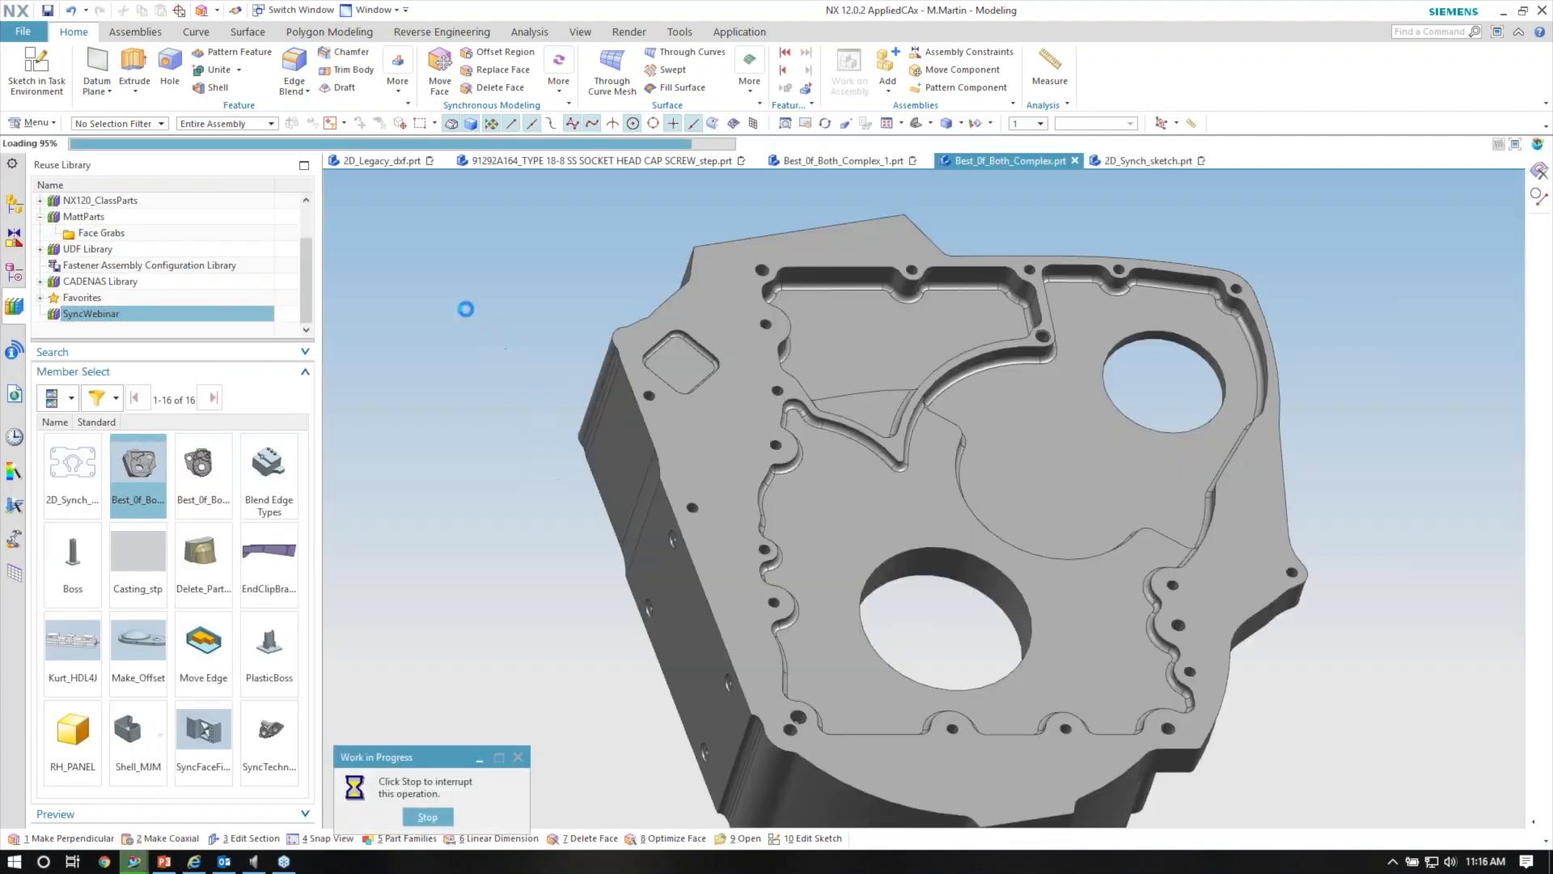
click(7, 270)
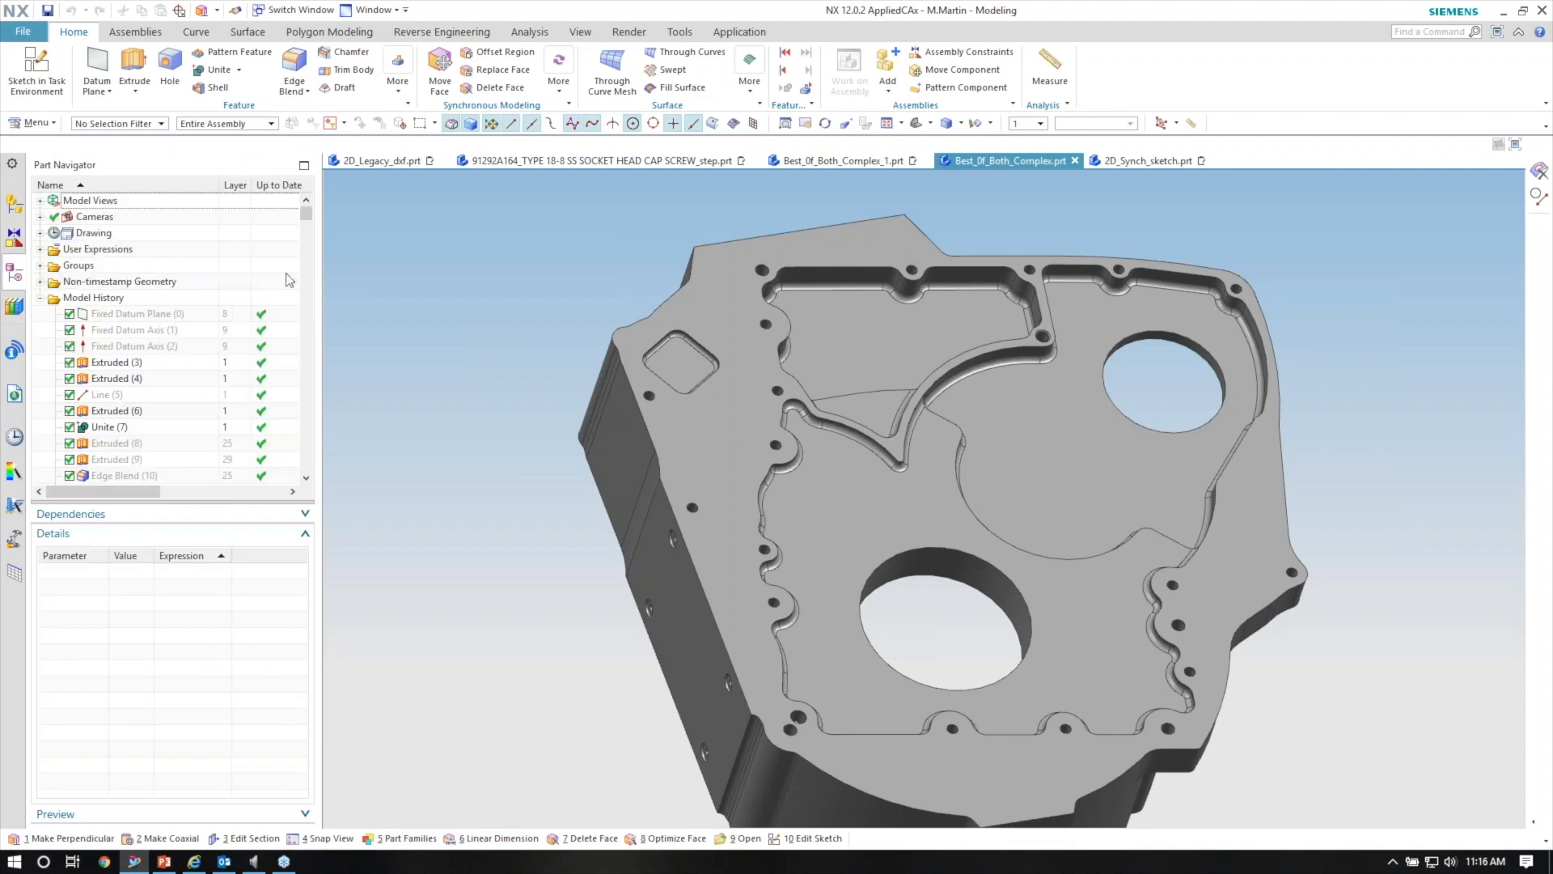
drag(308, 214, 300, 477)
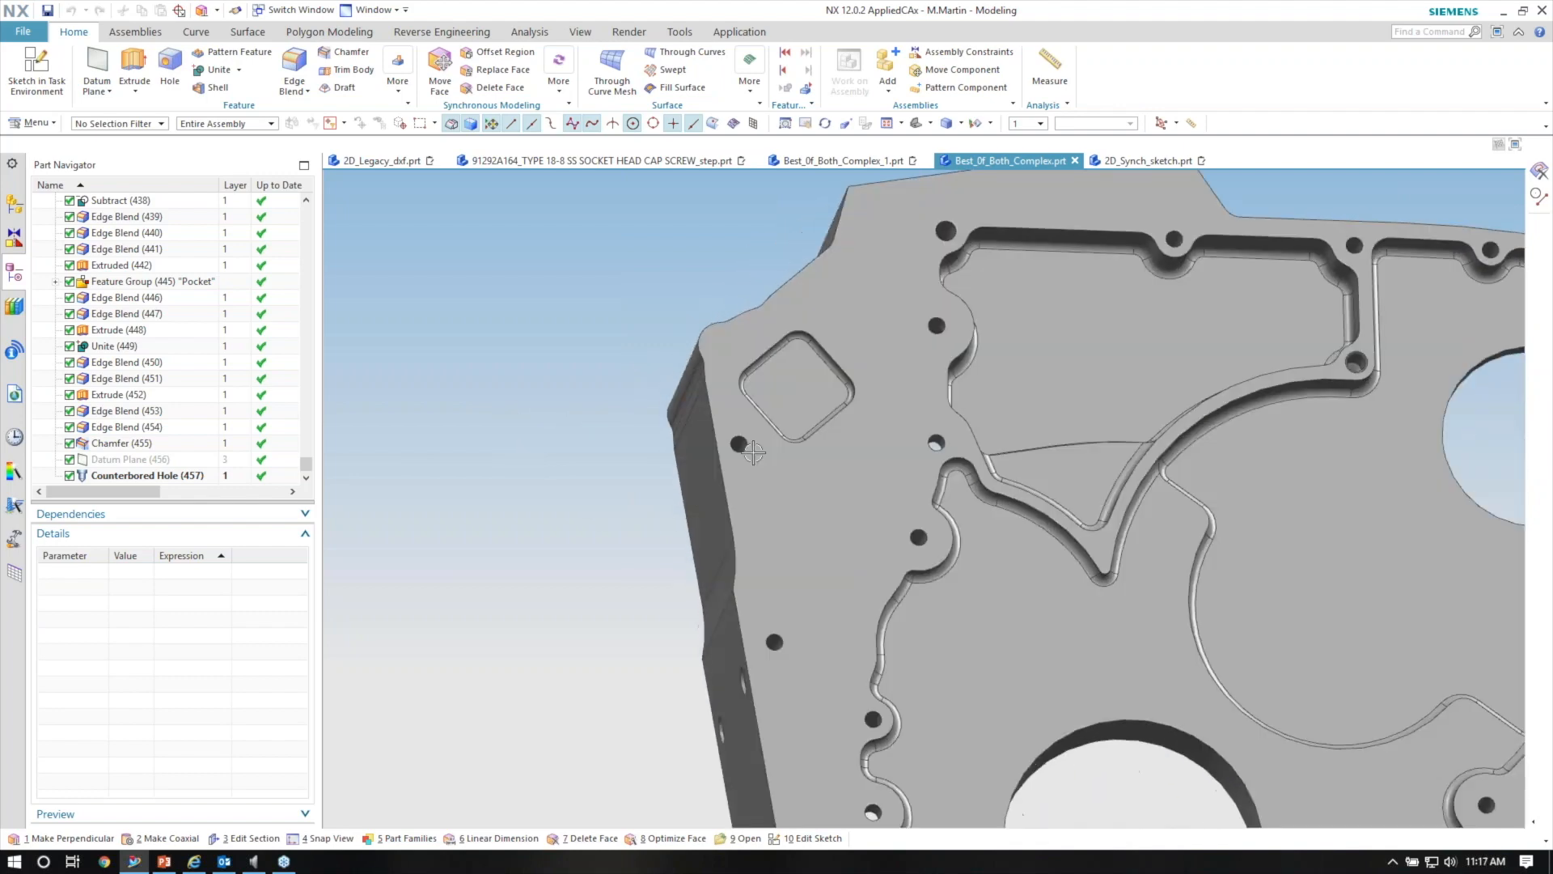
Edit the section sketch of the small square corner pocket's extrude and set its width dimension to 85 mm.
click(808, 417)
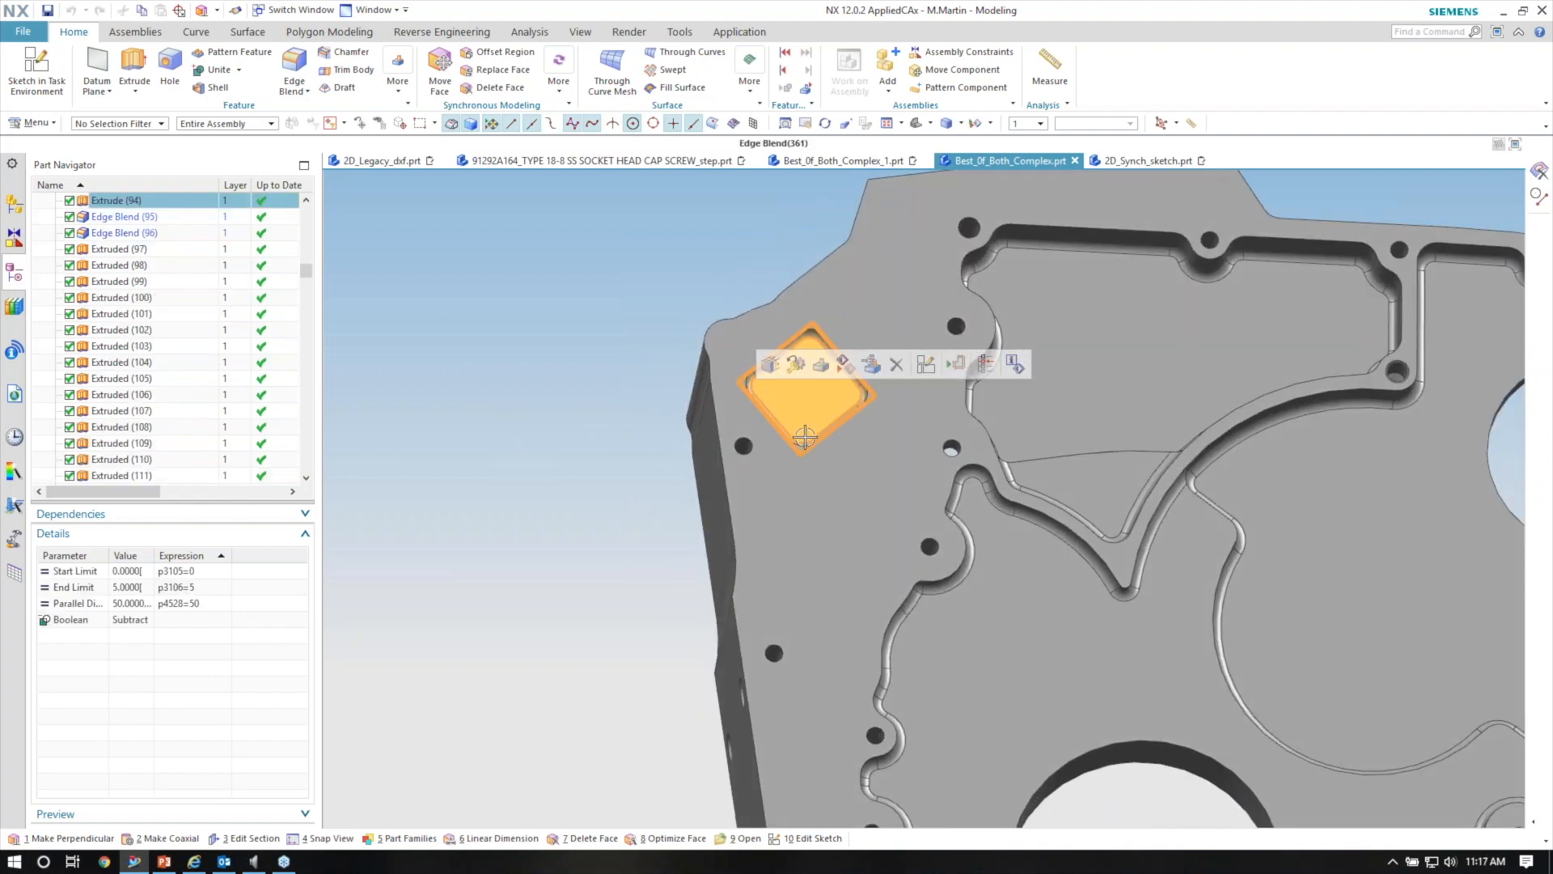
scroll(202, 287, up, 3)
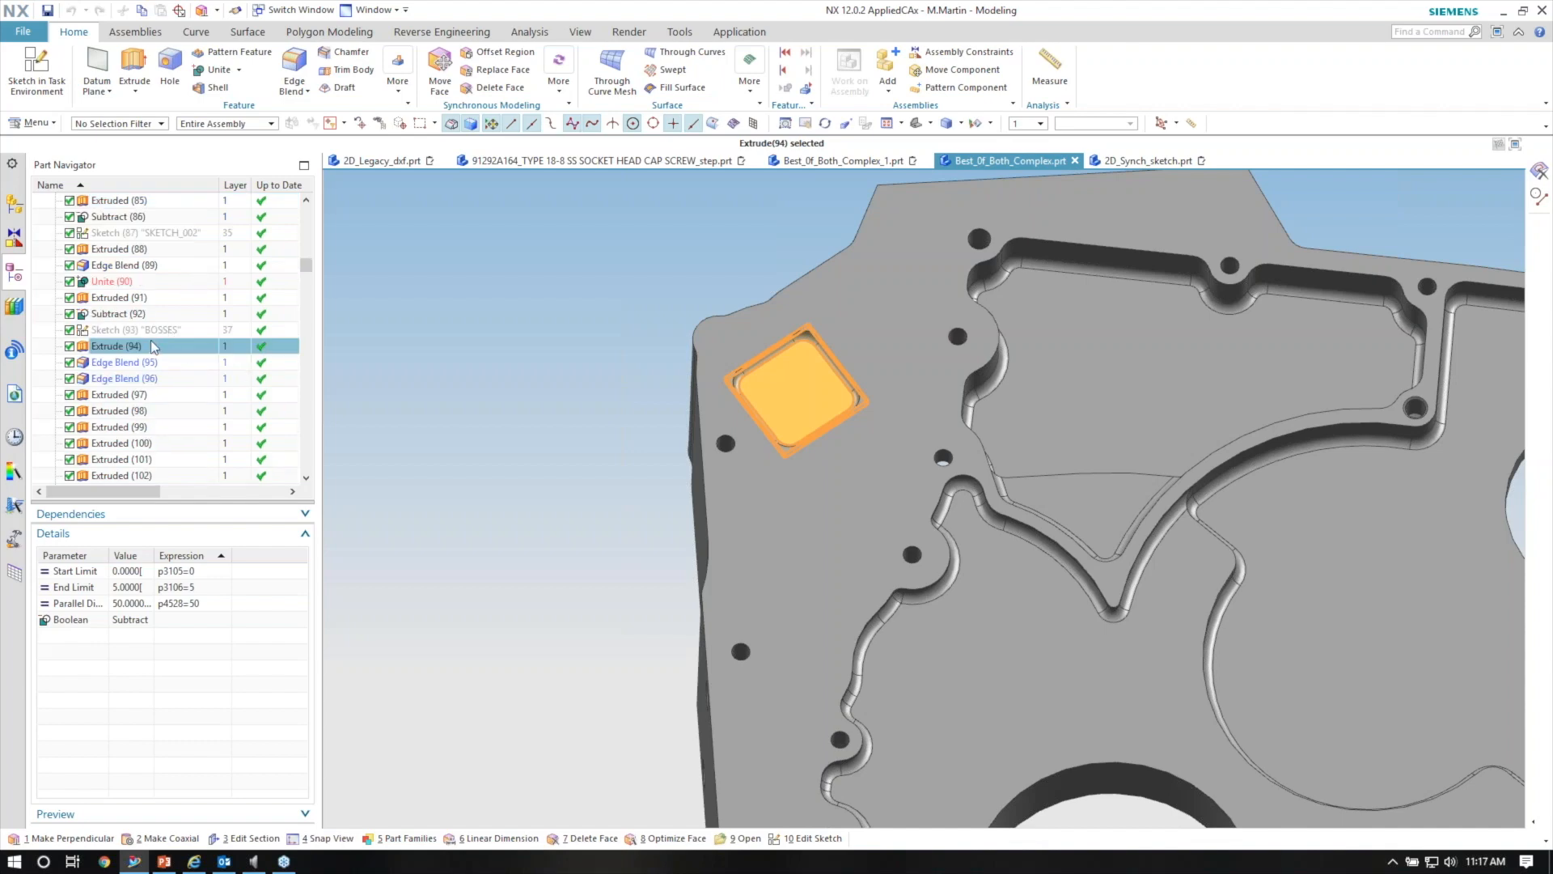
double_click(121, 346)
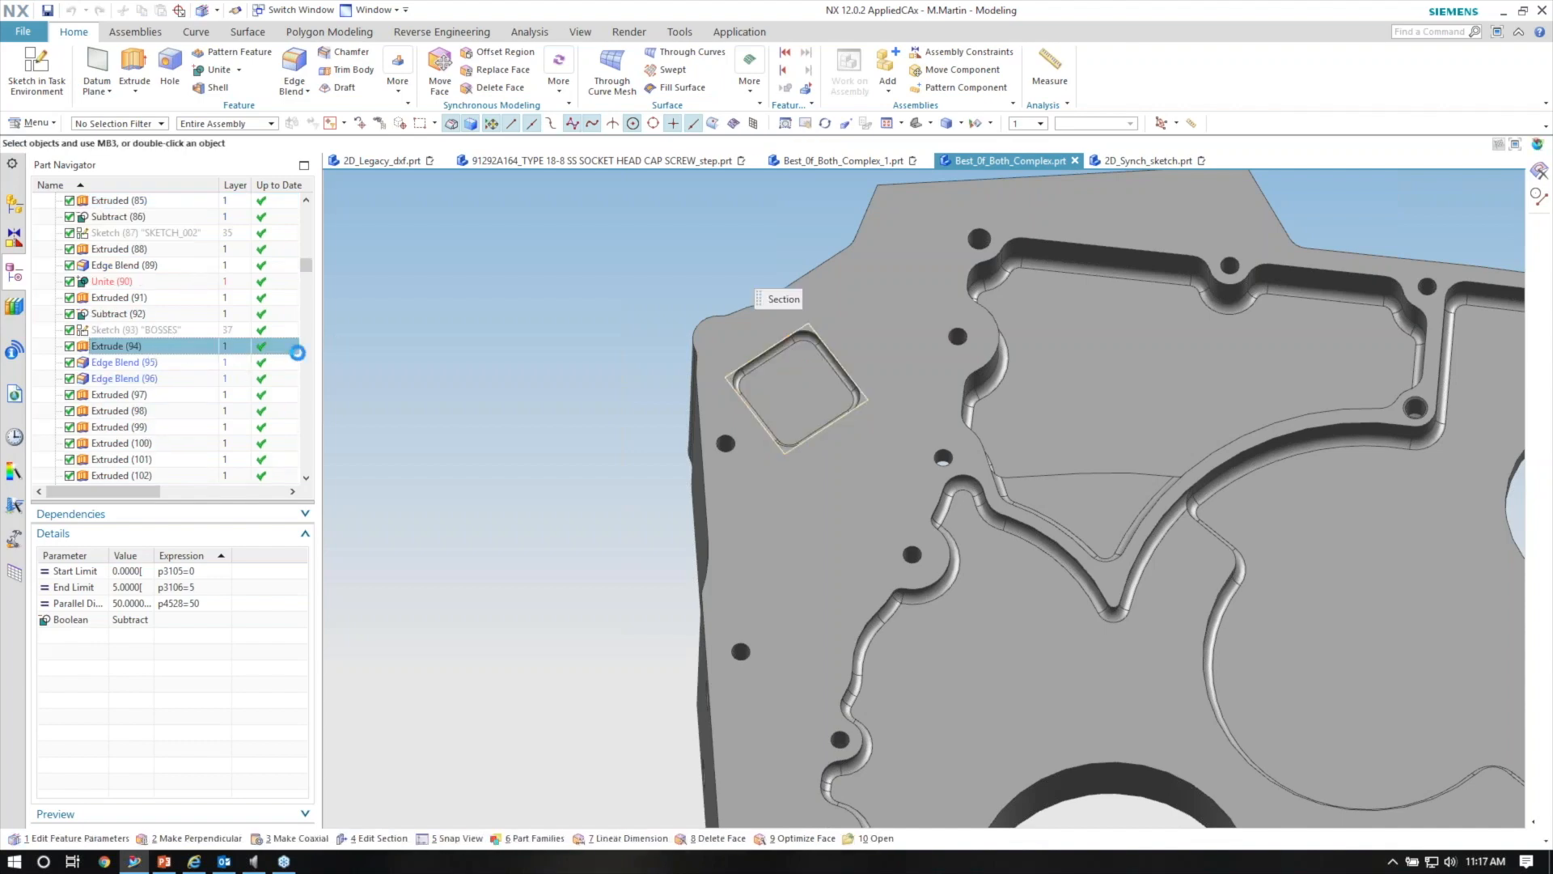
click(517, 235)
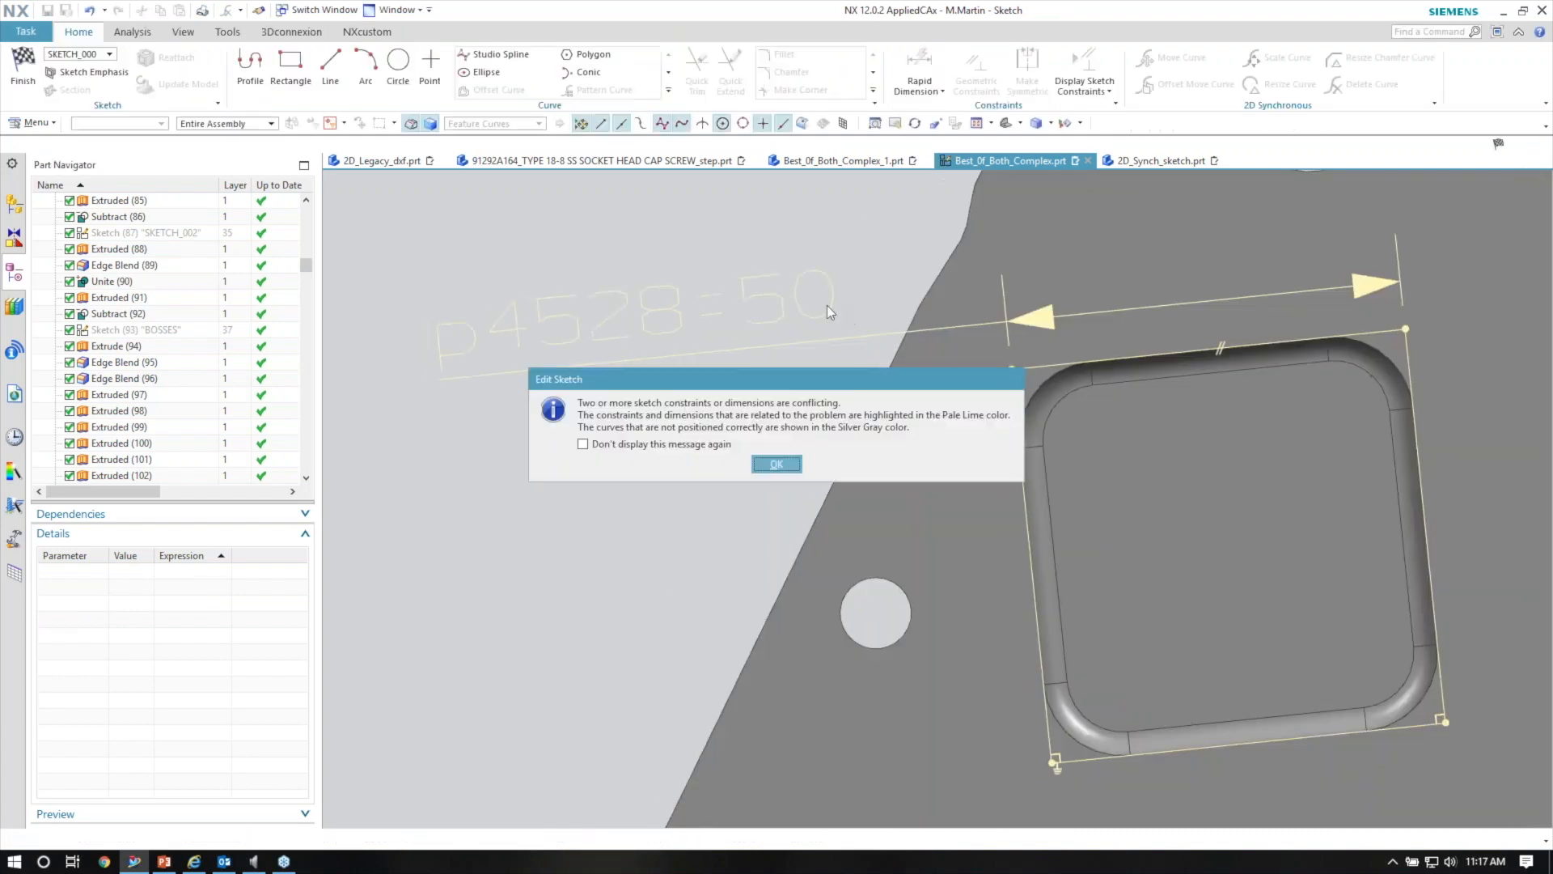
click(775, 463)
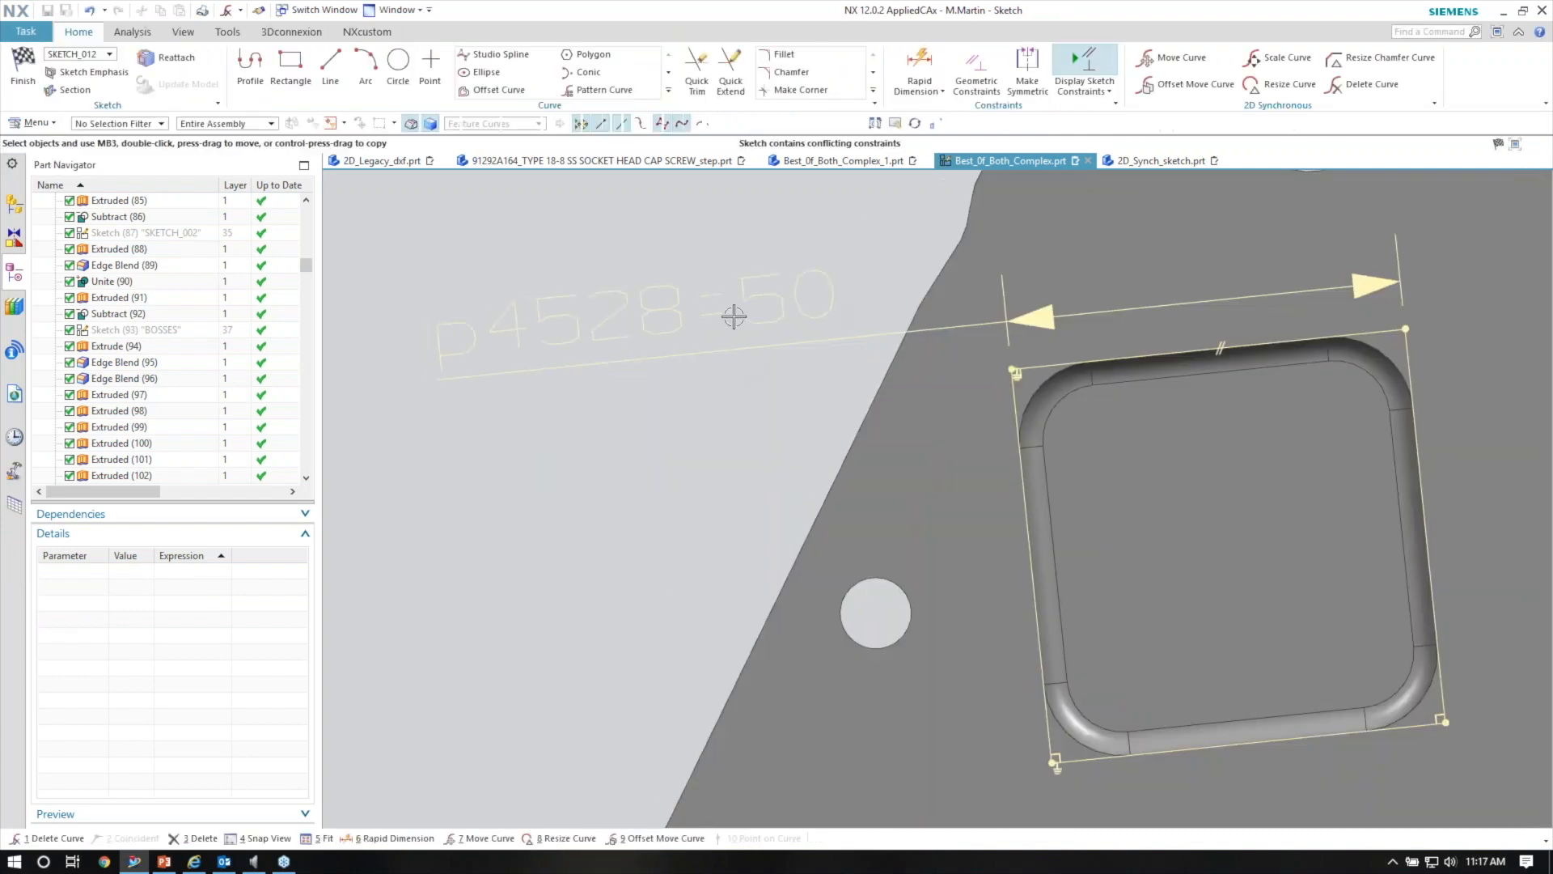
double_click(1000, 333)
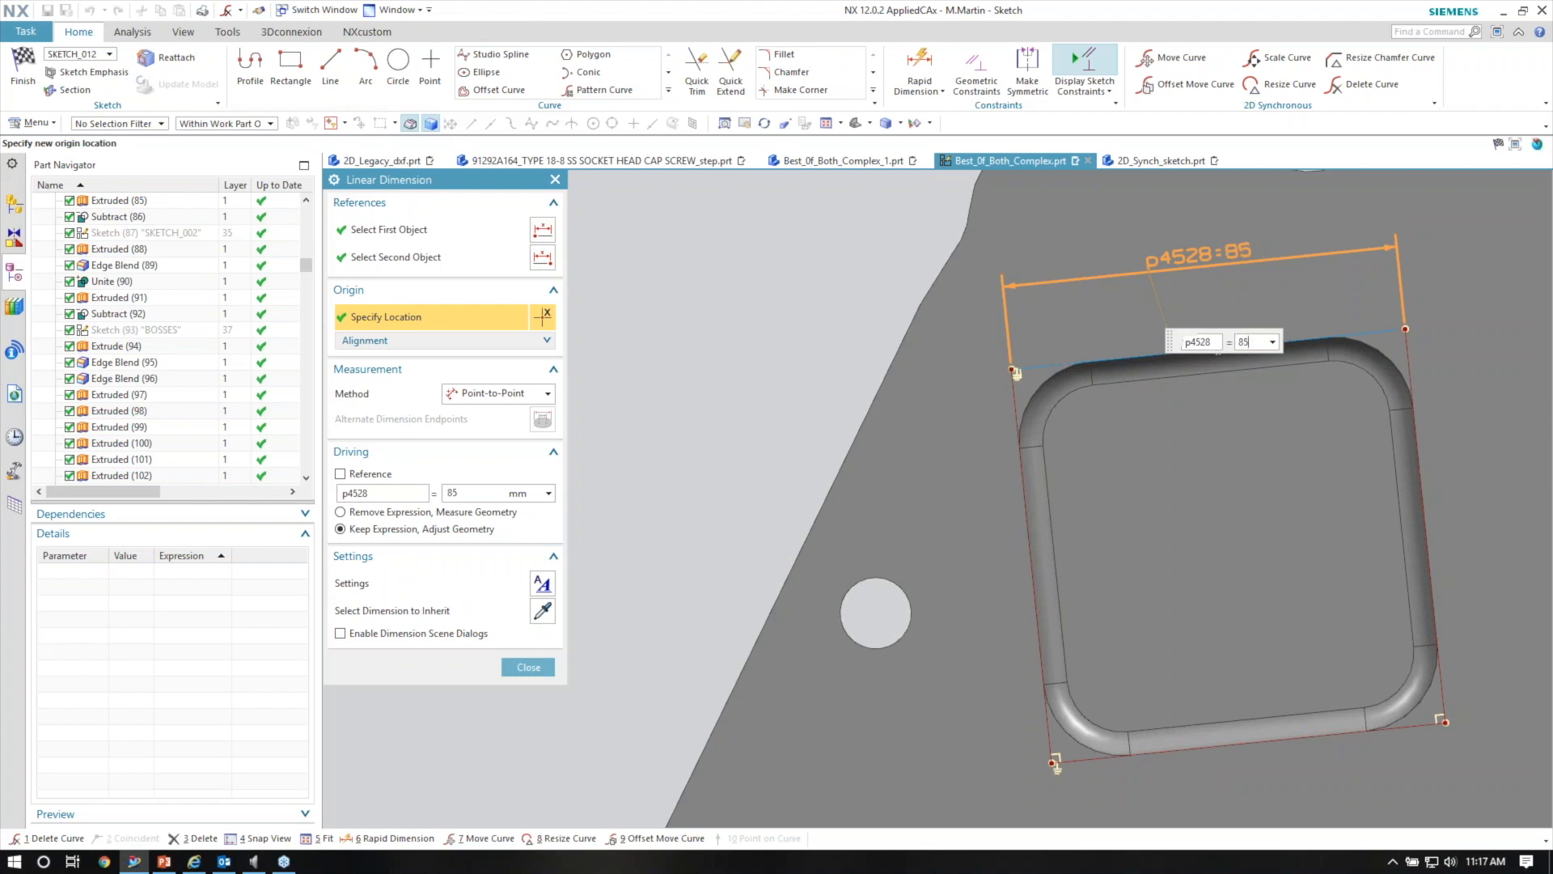
key(Return)
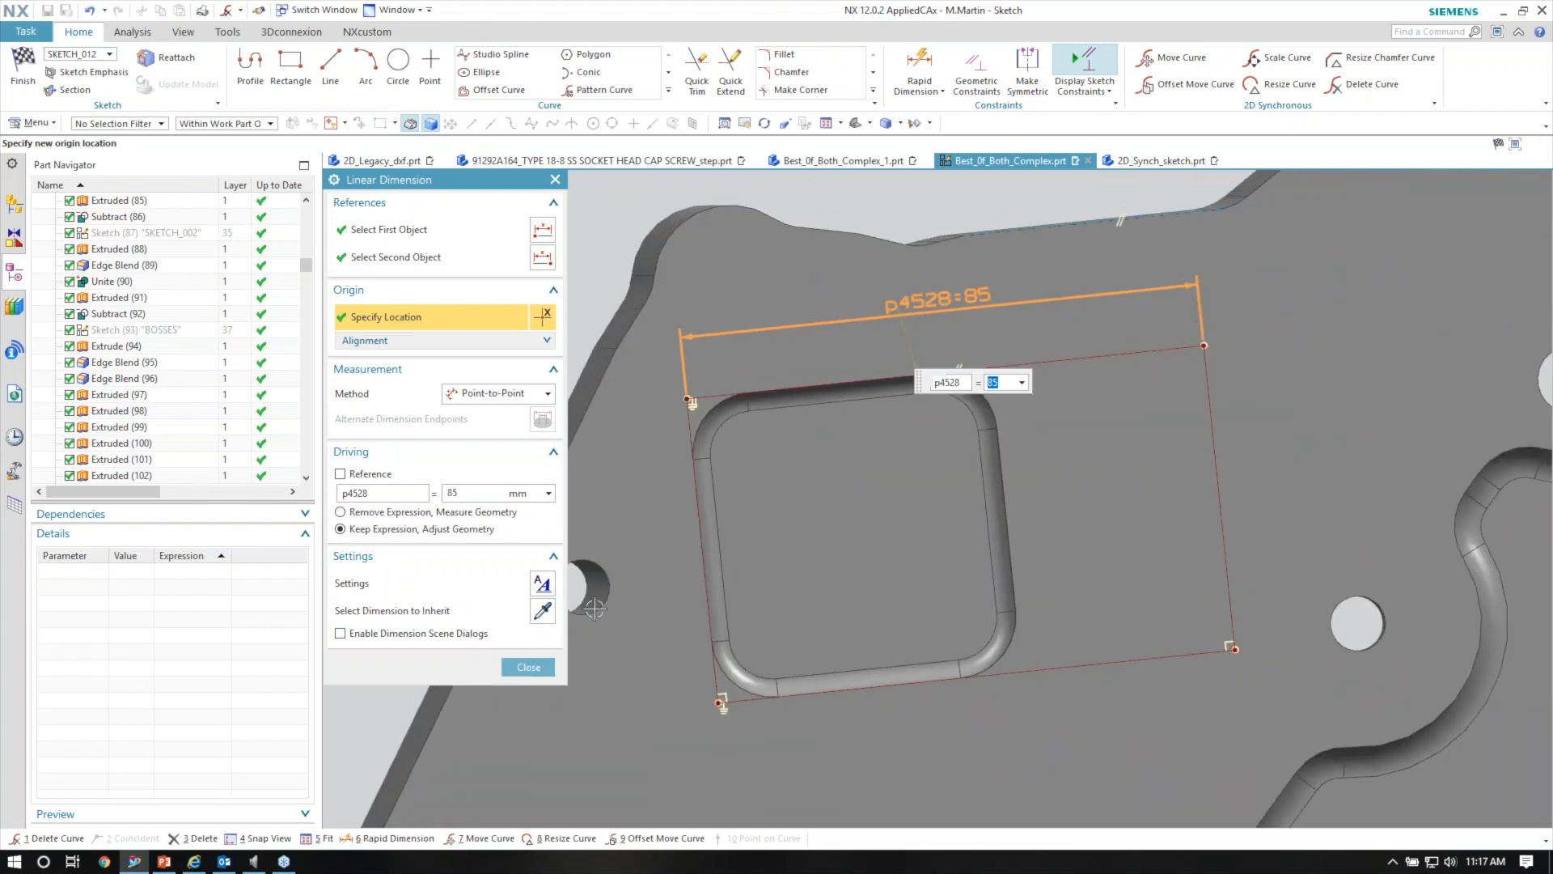
click(546, 678)
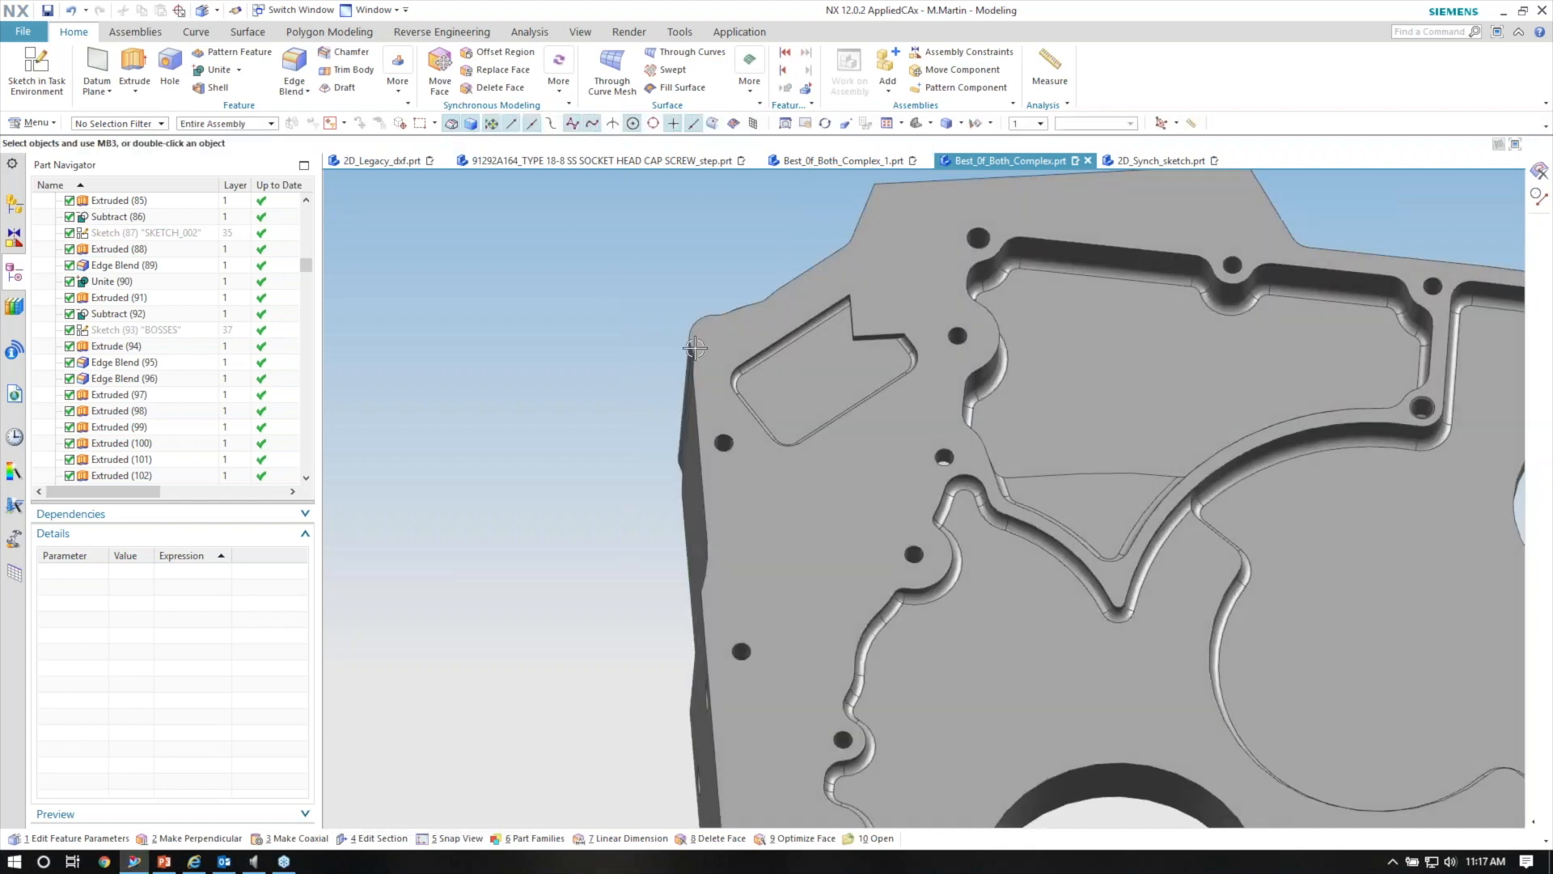
Examine the filled-in corner of the widened pocket and the edit options of the extruded body covering it, leaving its parameters as they are.
scroll(695, 348, up, 3)
scroll(842, 344, up, 3)
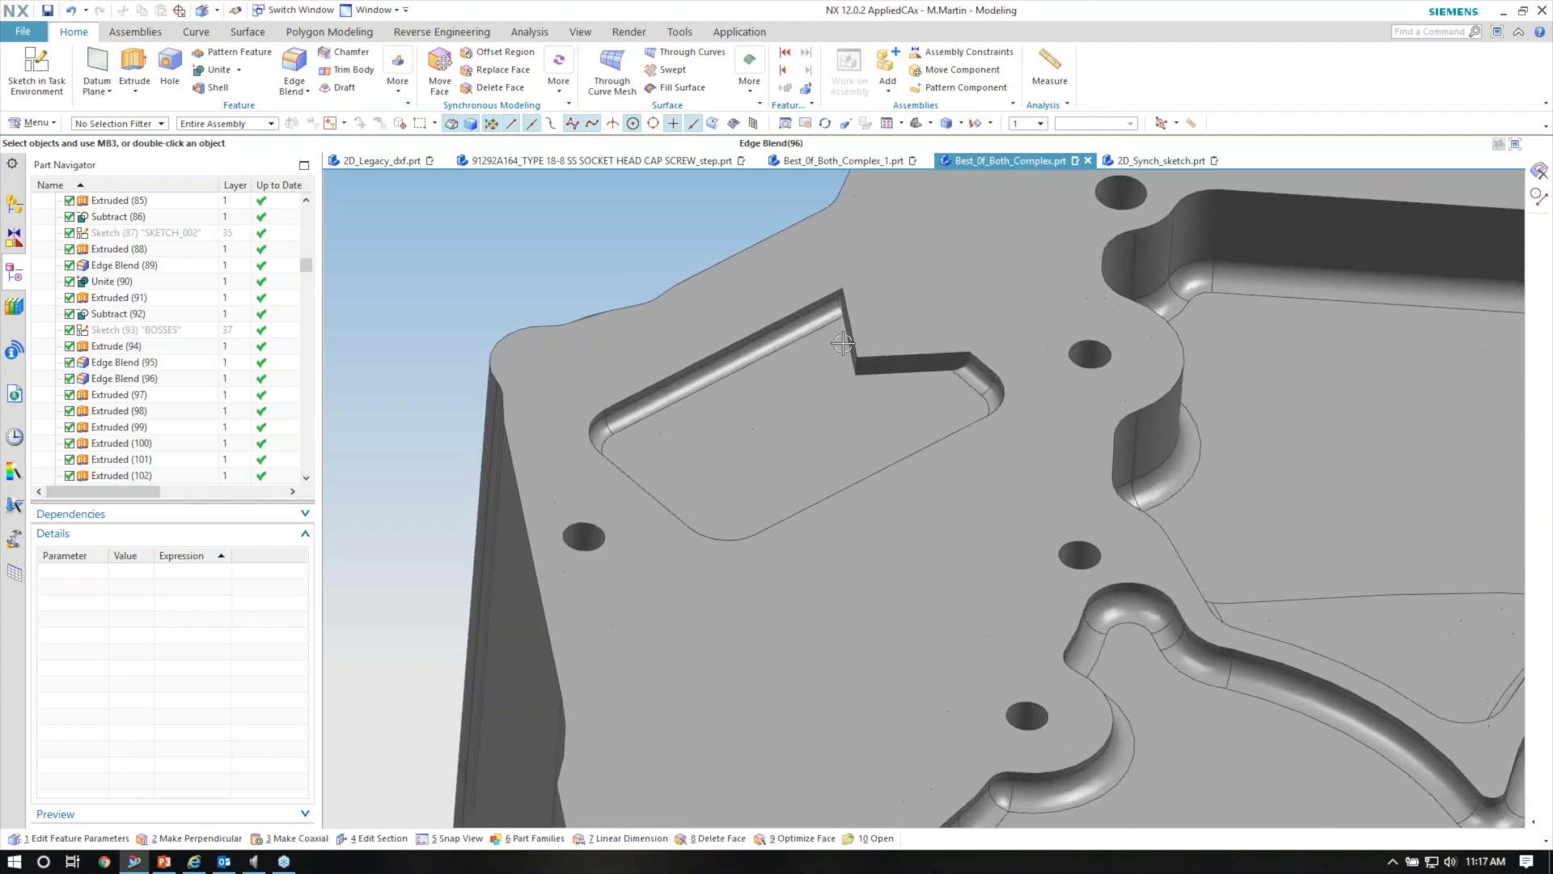
click(885, 361)
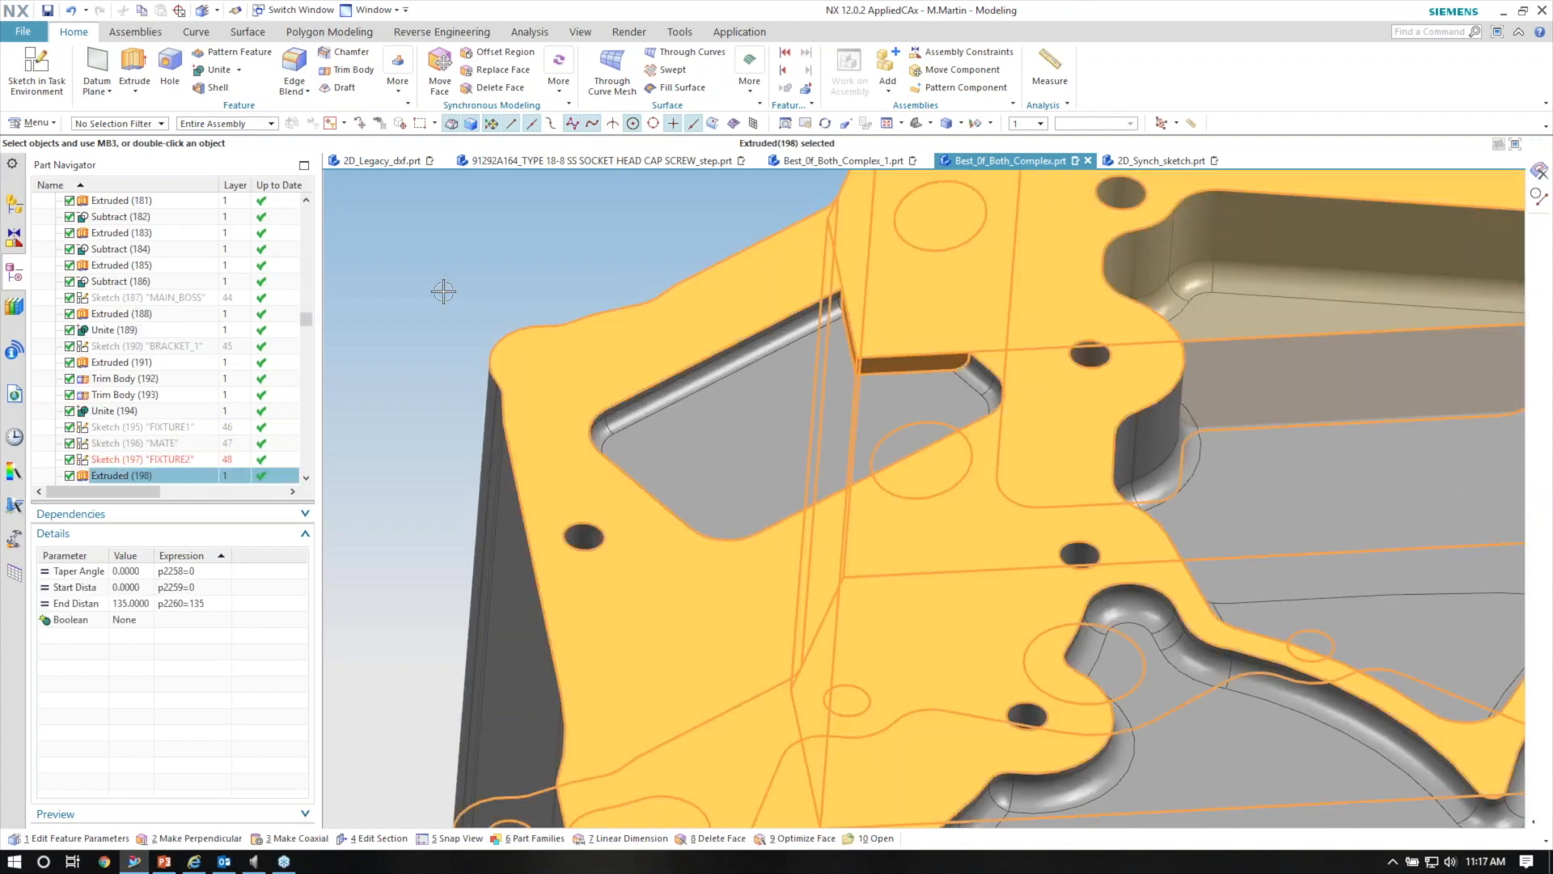
scroll(185, 414, down, 2)
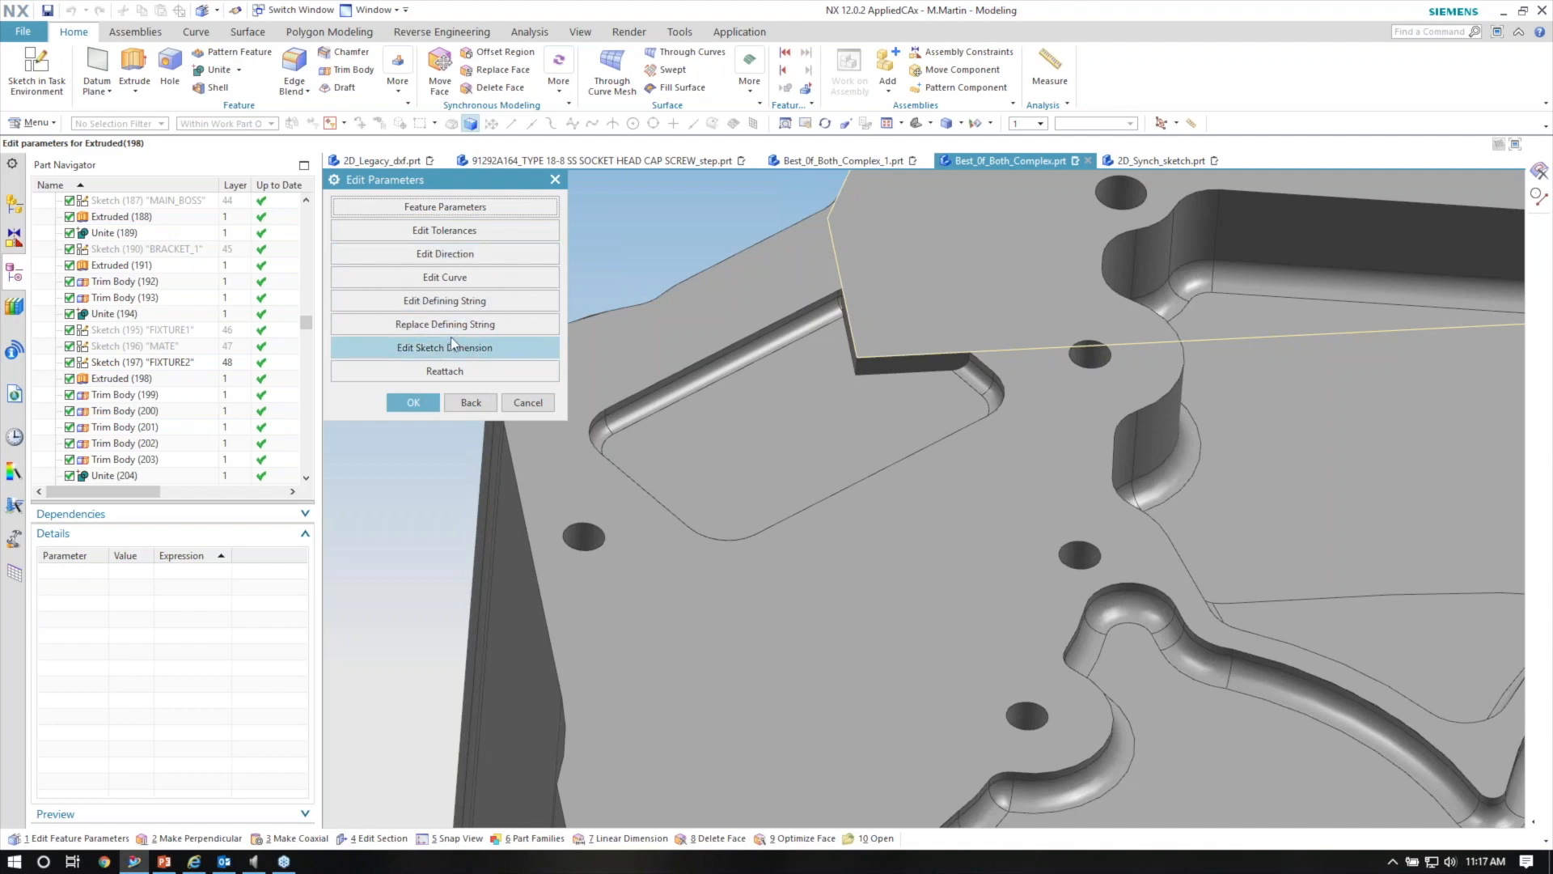
scroll(488, 315, down, 3)
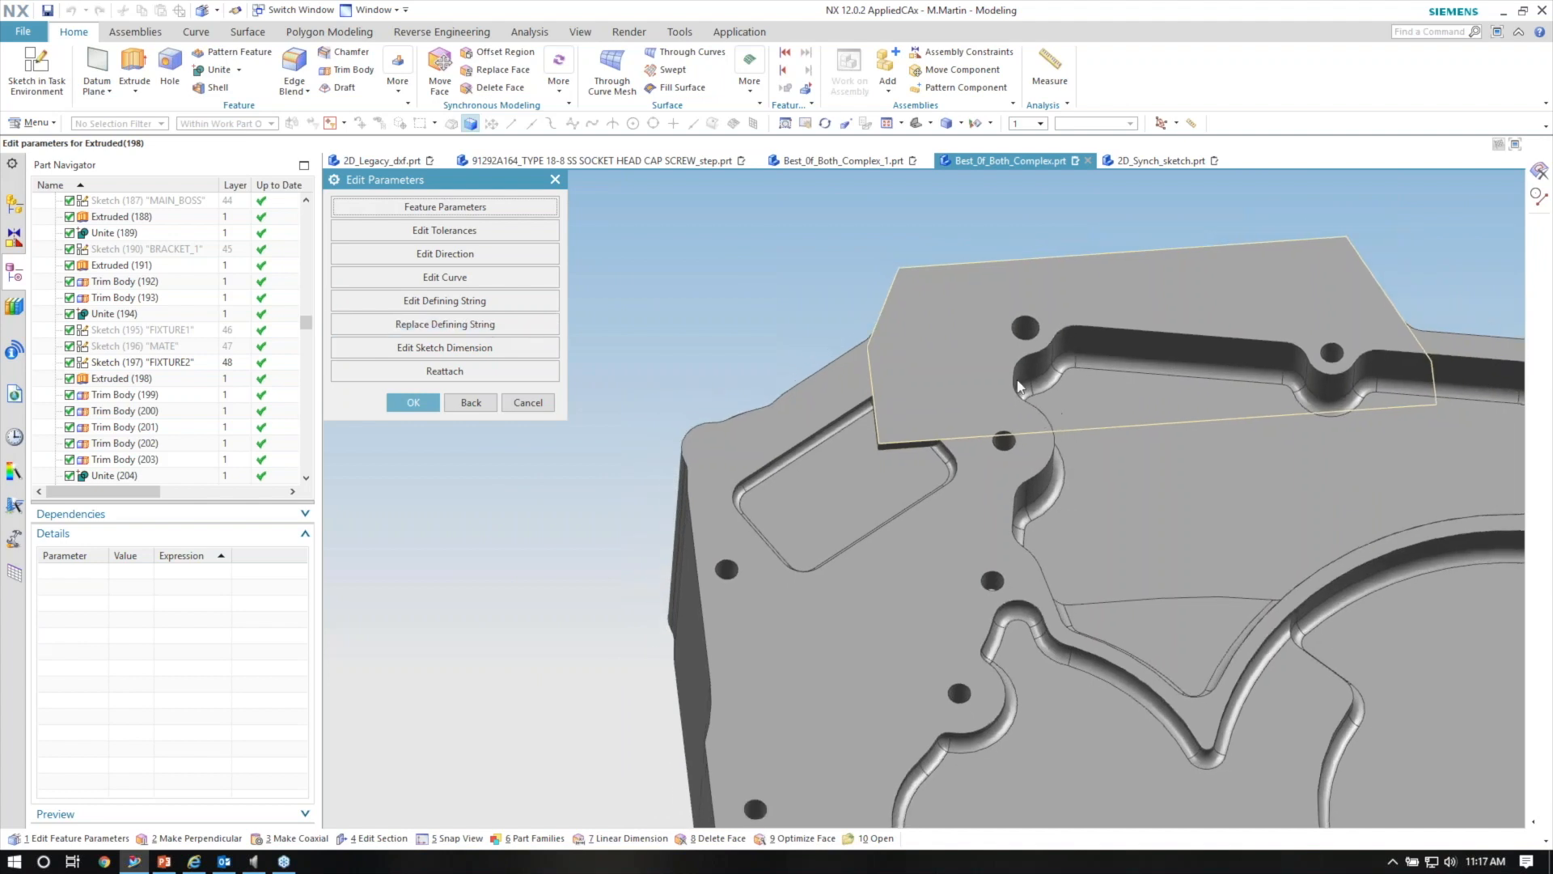
scroll(833, 412, up, 1)
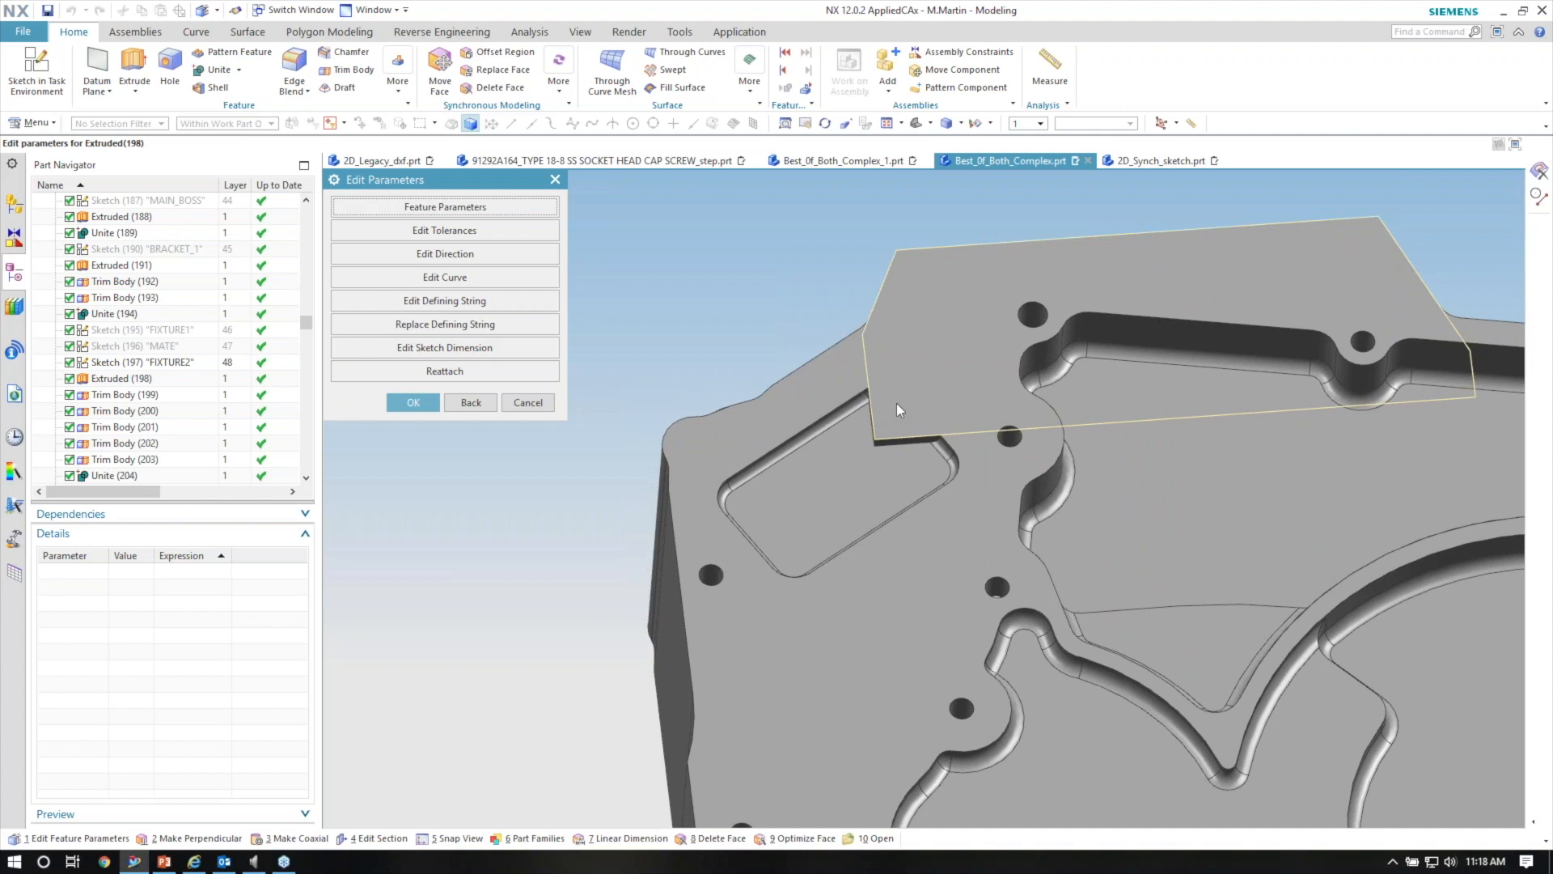
click(528, 401)
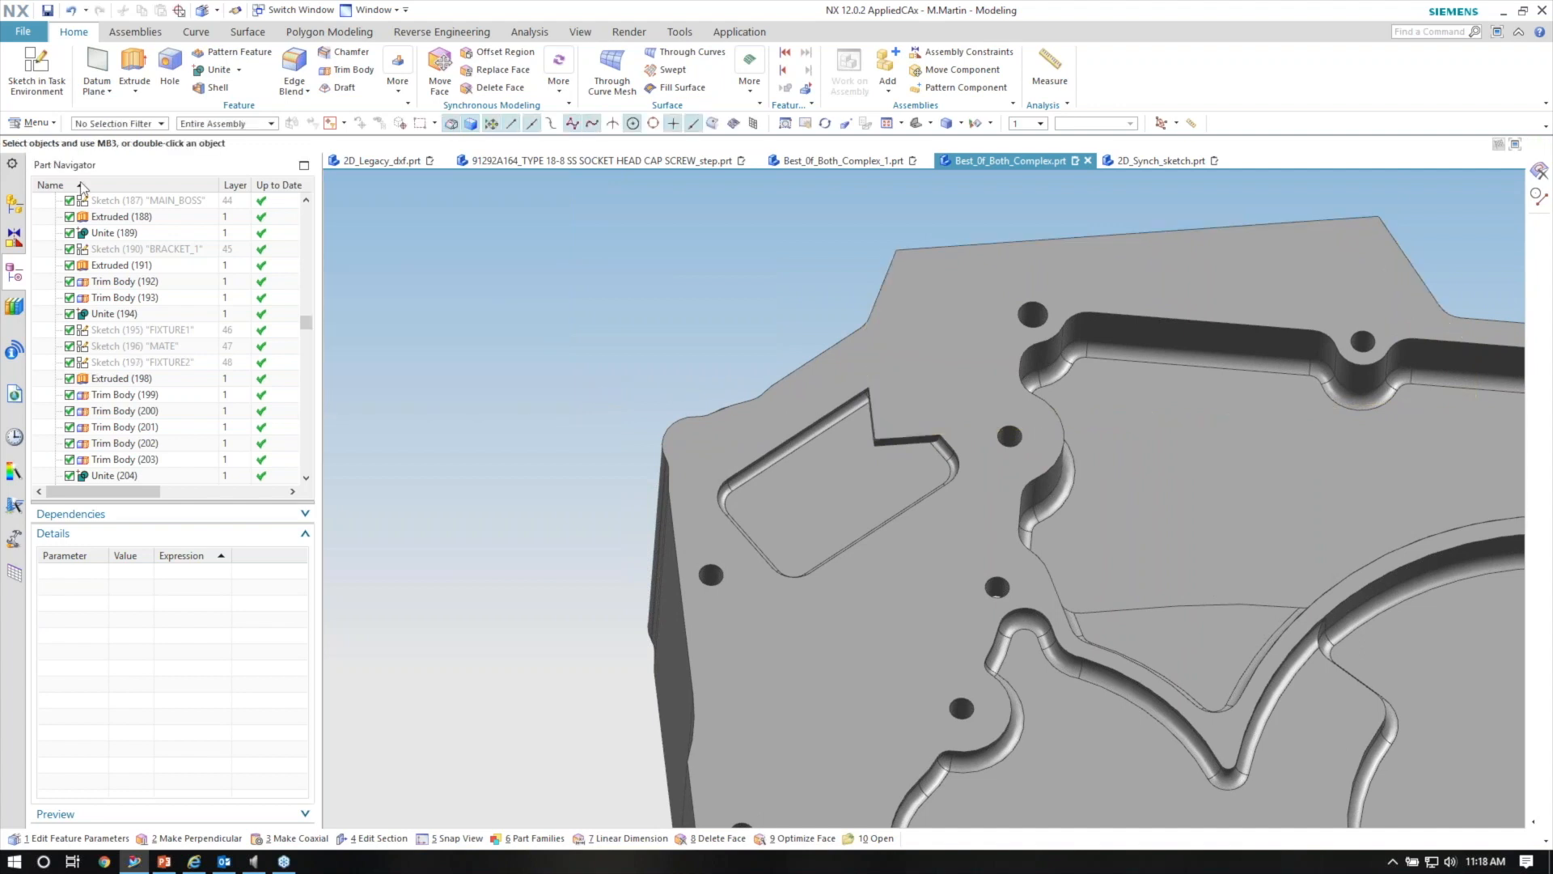
List the part history of Best_0f_Both_Complex and review its save versions, dates and NX releases from oldest to newest.
click(55, 123)
mouse_move(75, 301)
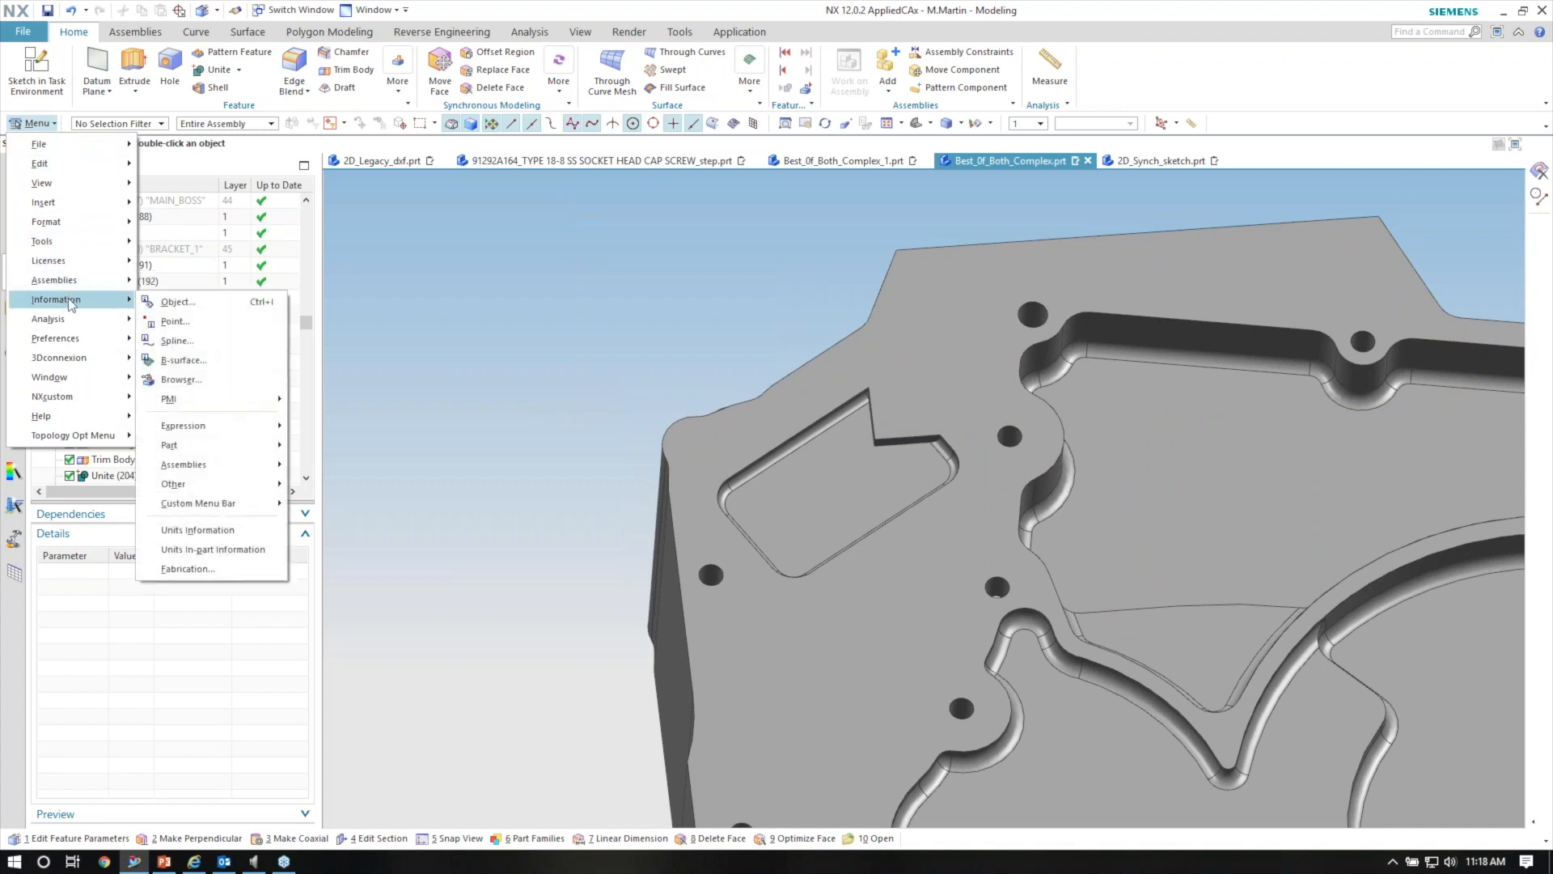
mouse_move(200, 444)
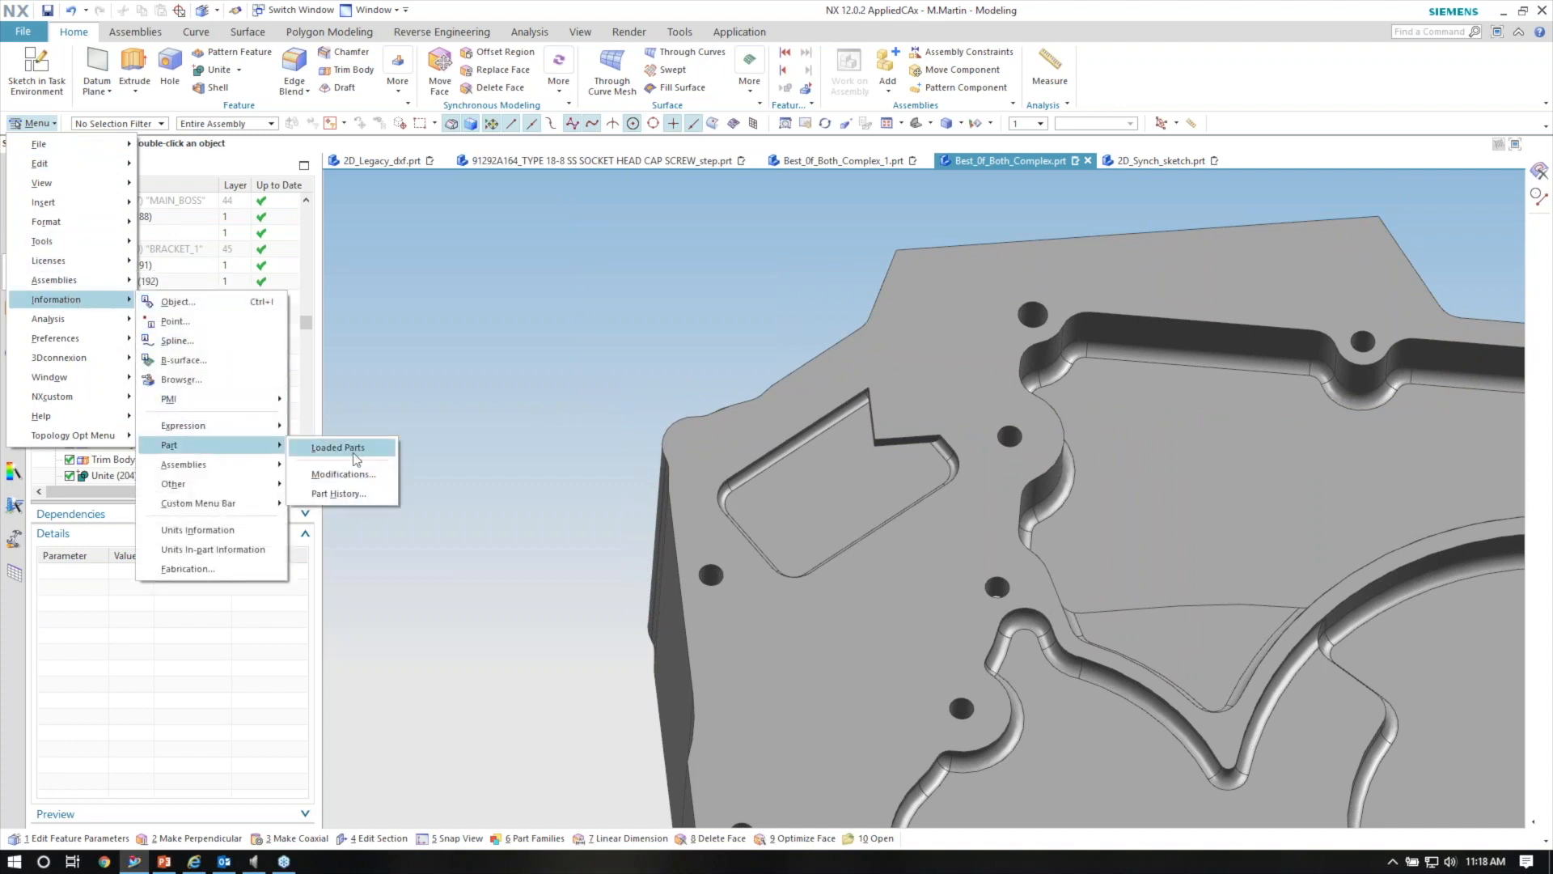
click(347, 492)
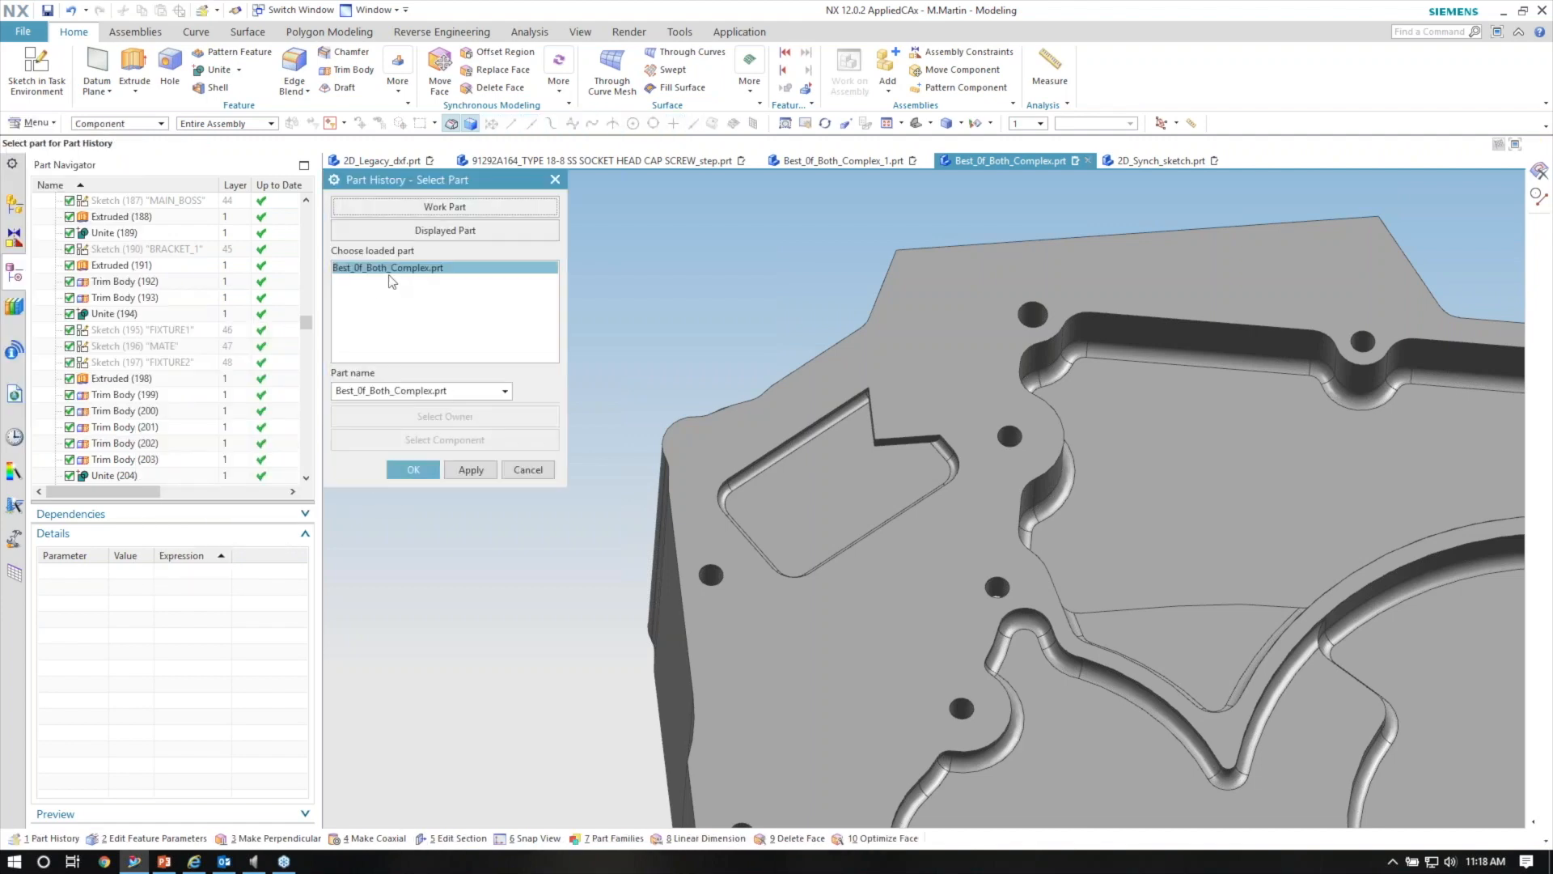
click(413, 469)
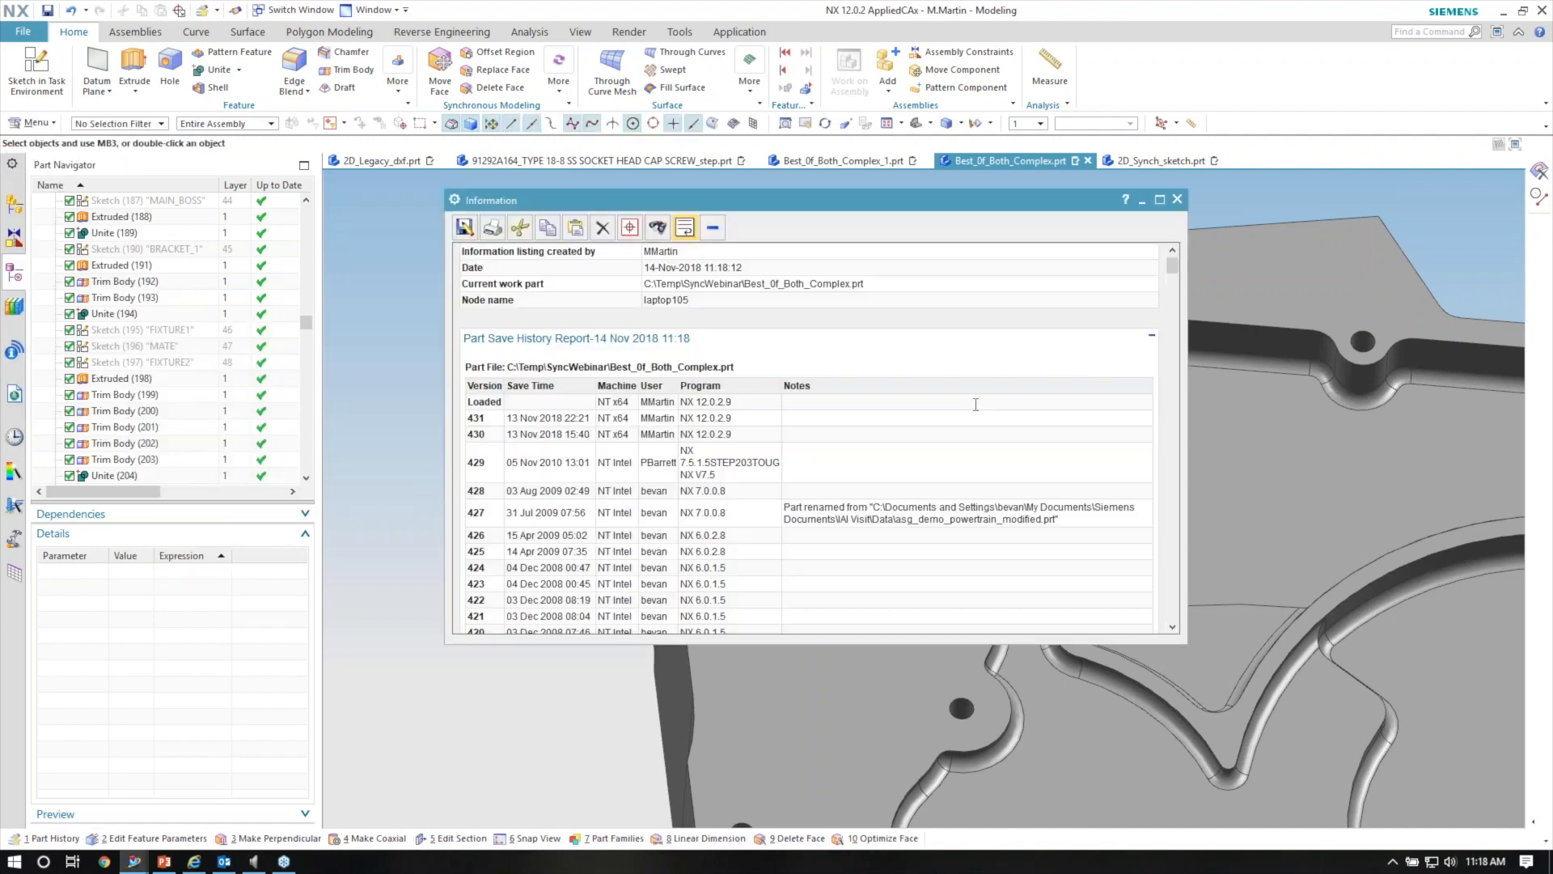
drag(1174, 279, 1163, 631)
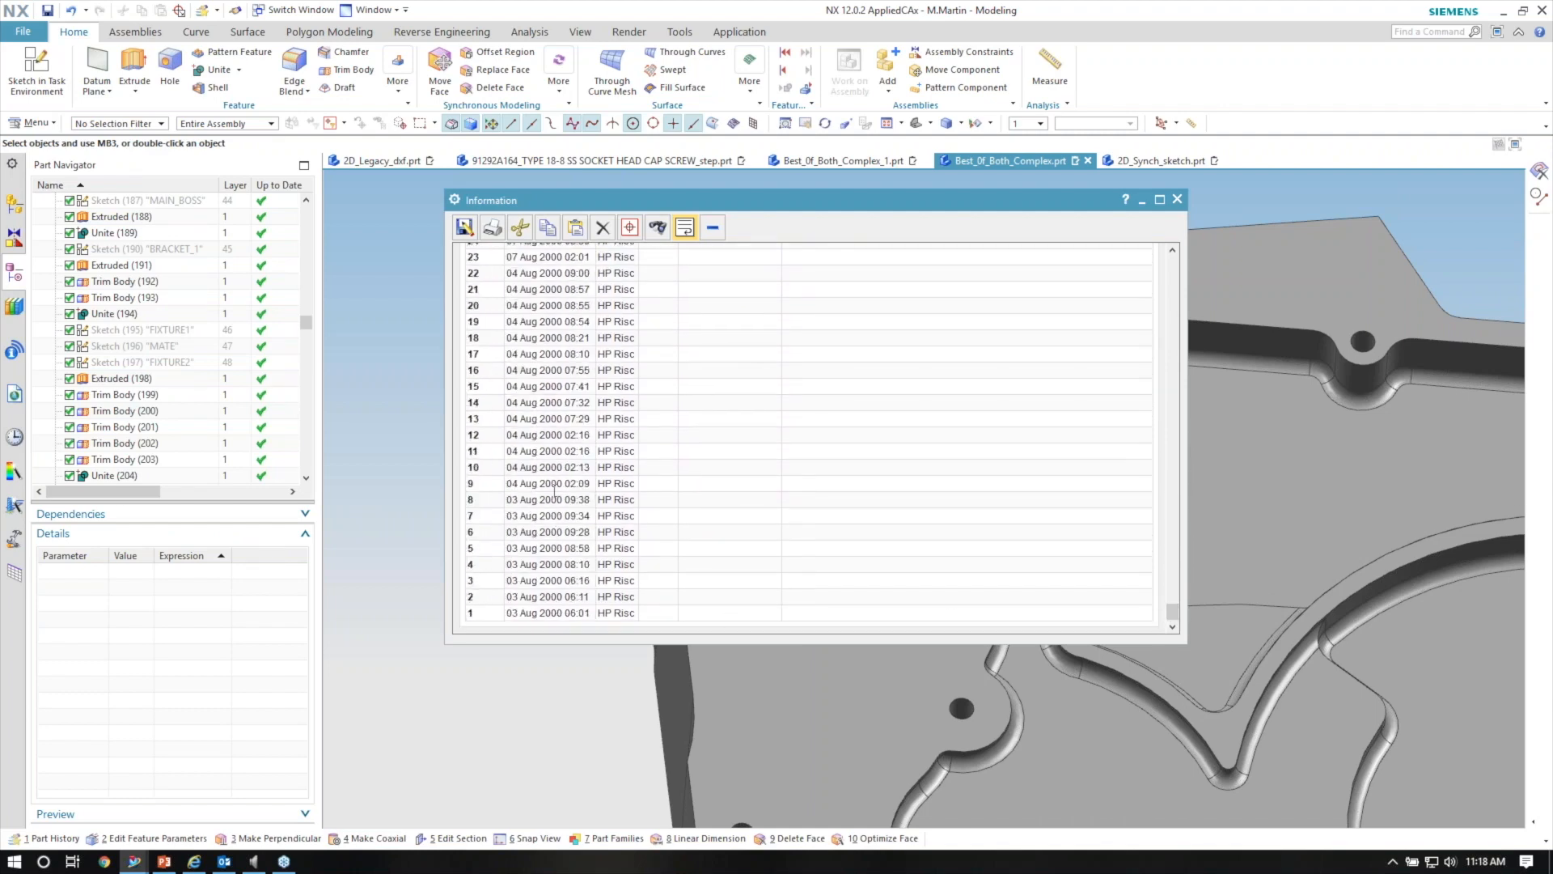
drag(570, 402, 532, 402)
drag(1172, 605, 1192, 251)
drag(740, 414, 682, 415)
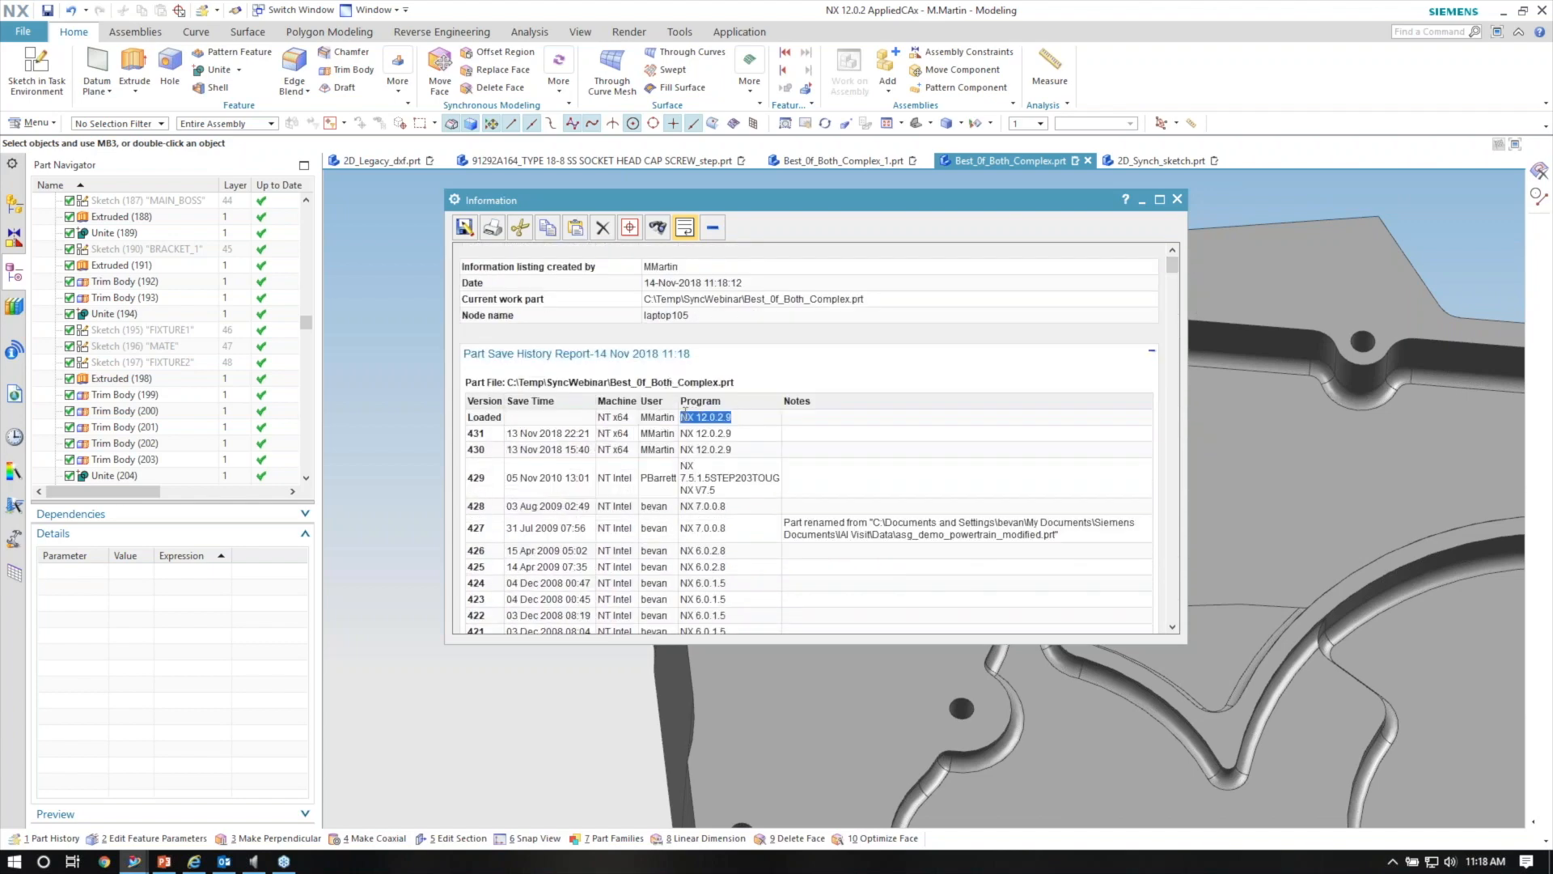
double_click(489, 433)
click(1177, 199)
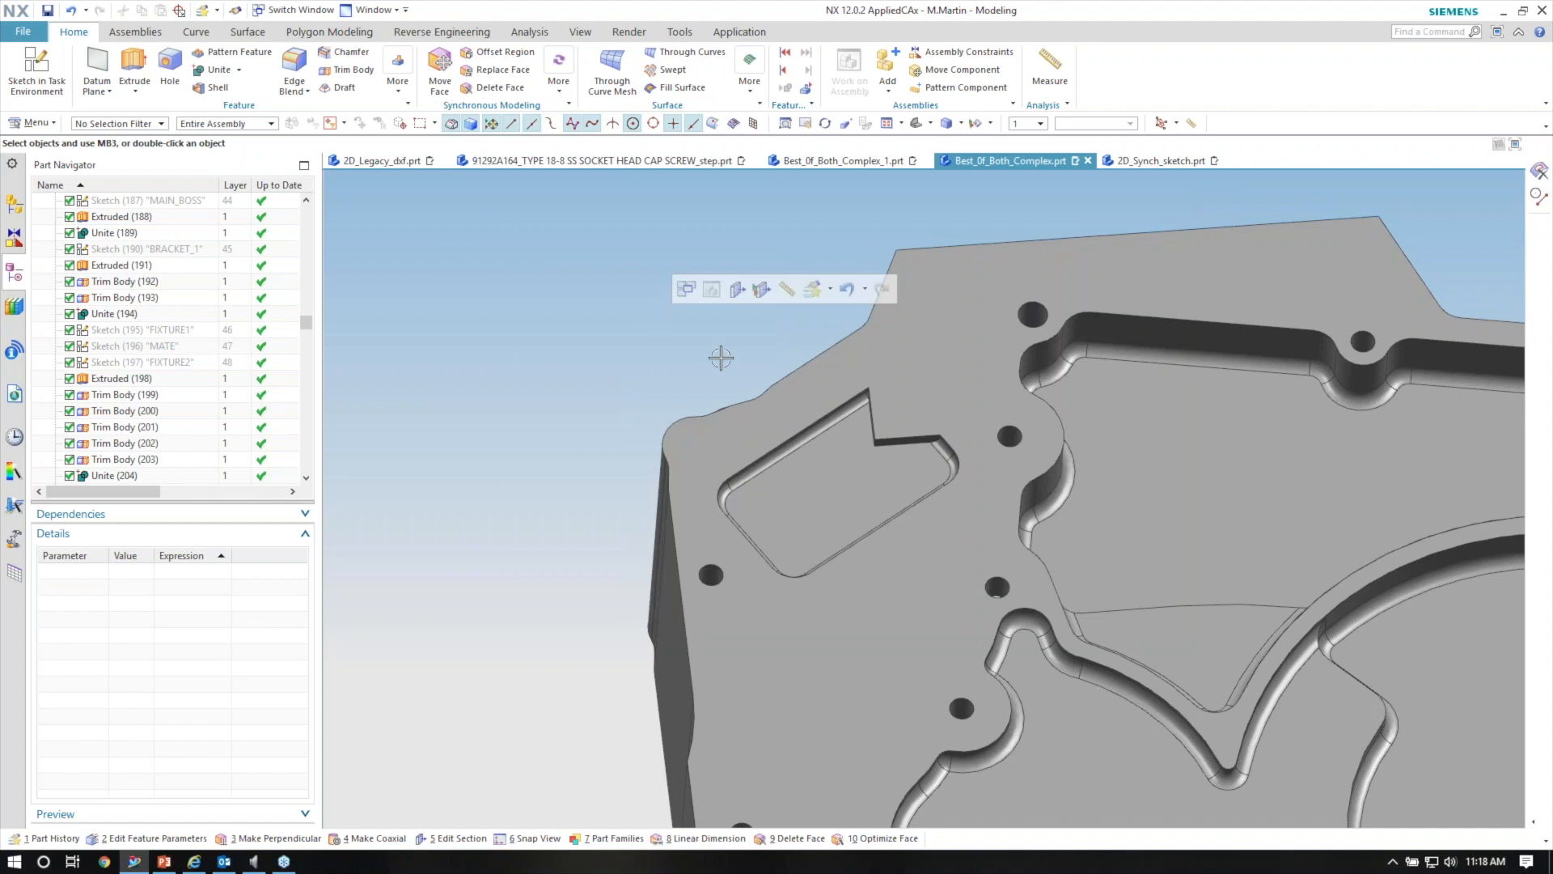
Set the parallel dimension of the corner pocket's extrude to 50.
click(842, 461)
double_click(178, 604)
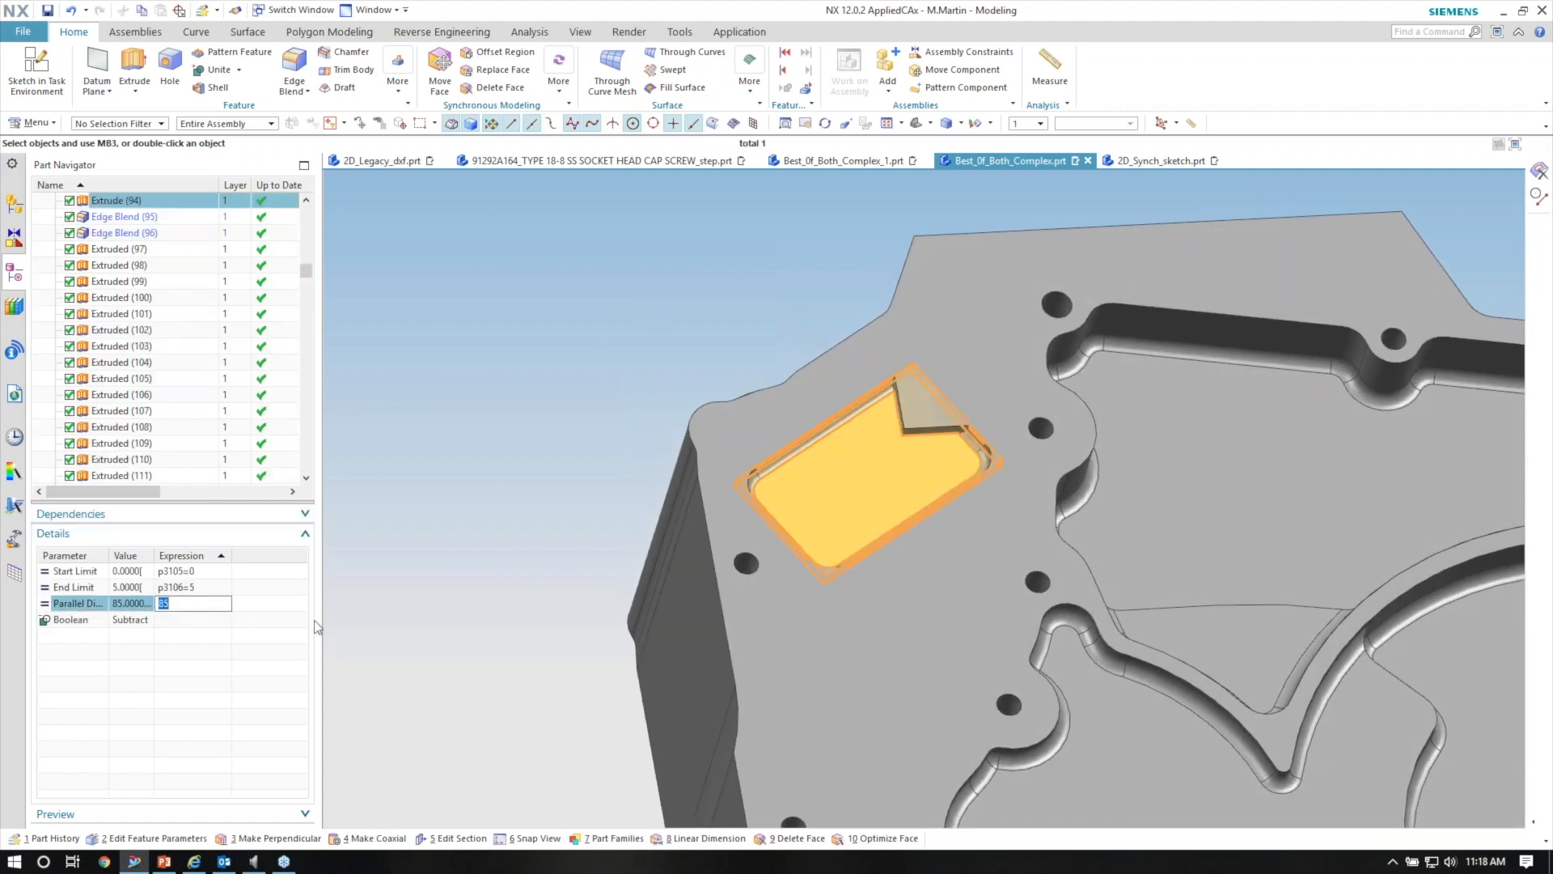
key(Return)
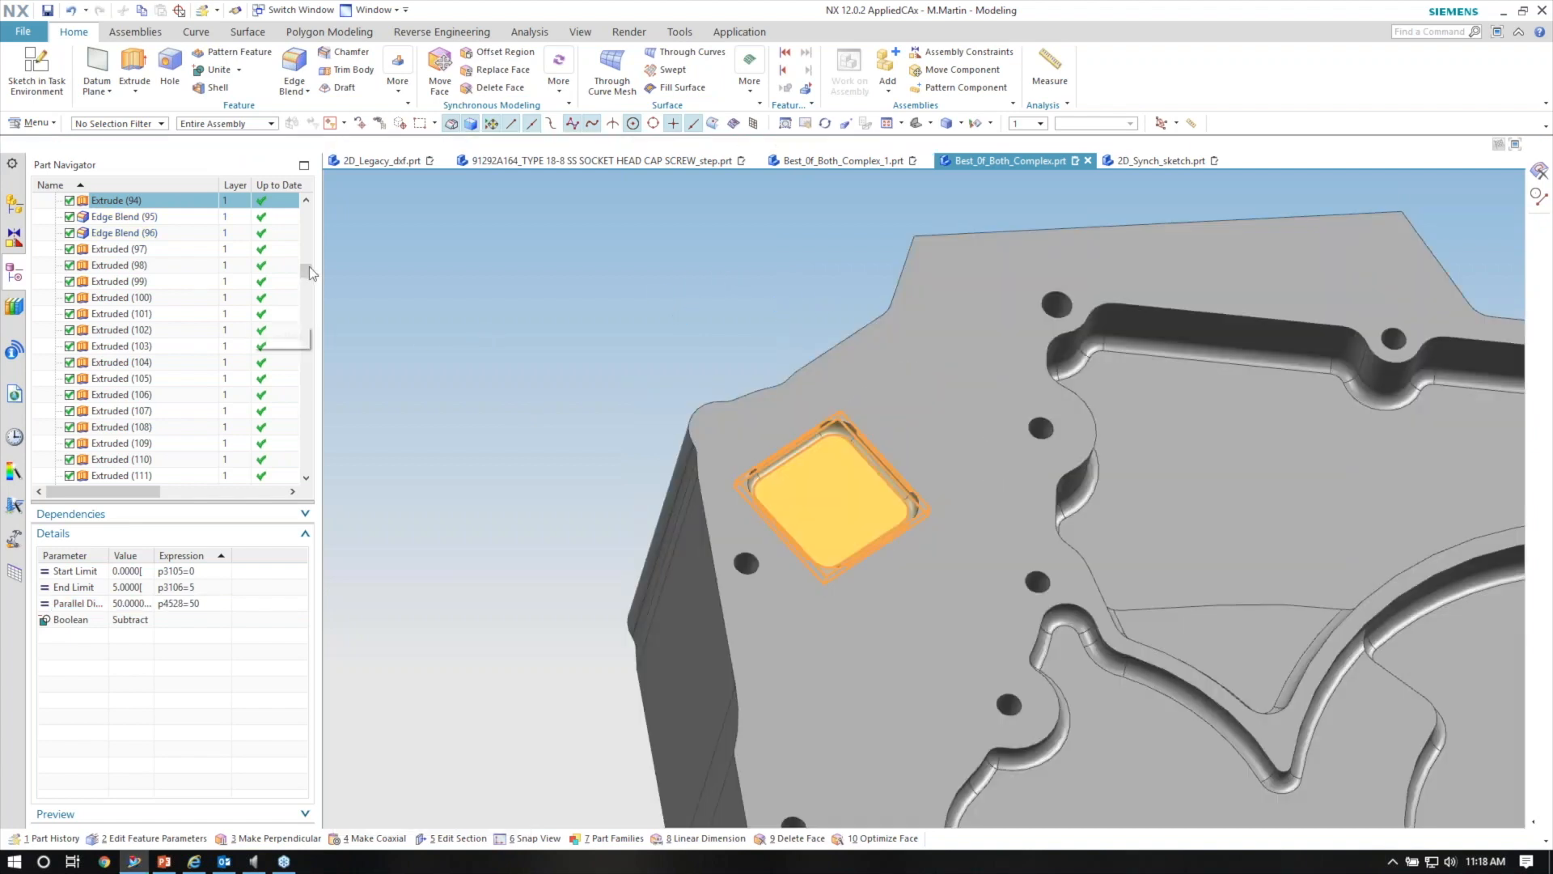
key(Escape)
Move the corner pocket's end wall nearest the housing interior outward by 35 mm with Move Face, letting the adjoining blends adapt.
drag(307, 275, 304, 491)
middle_drag(555, 304, 547, 267)
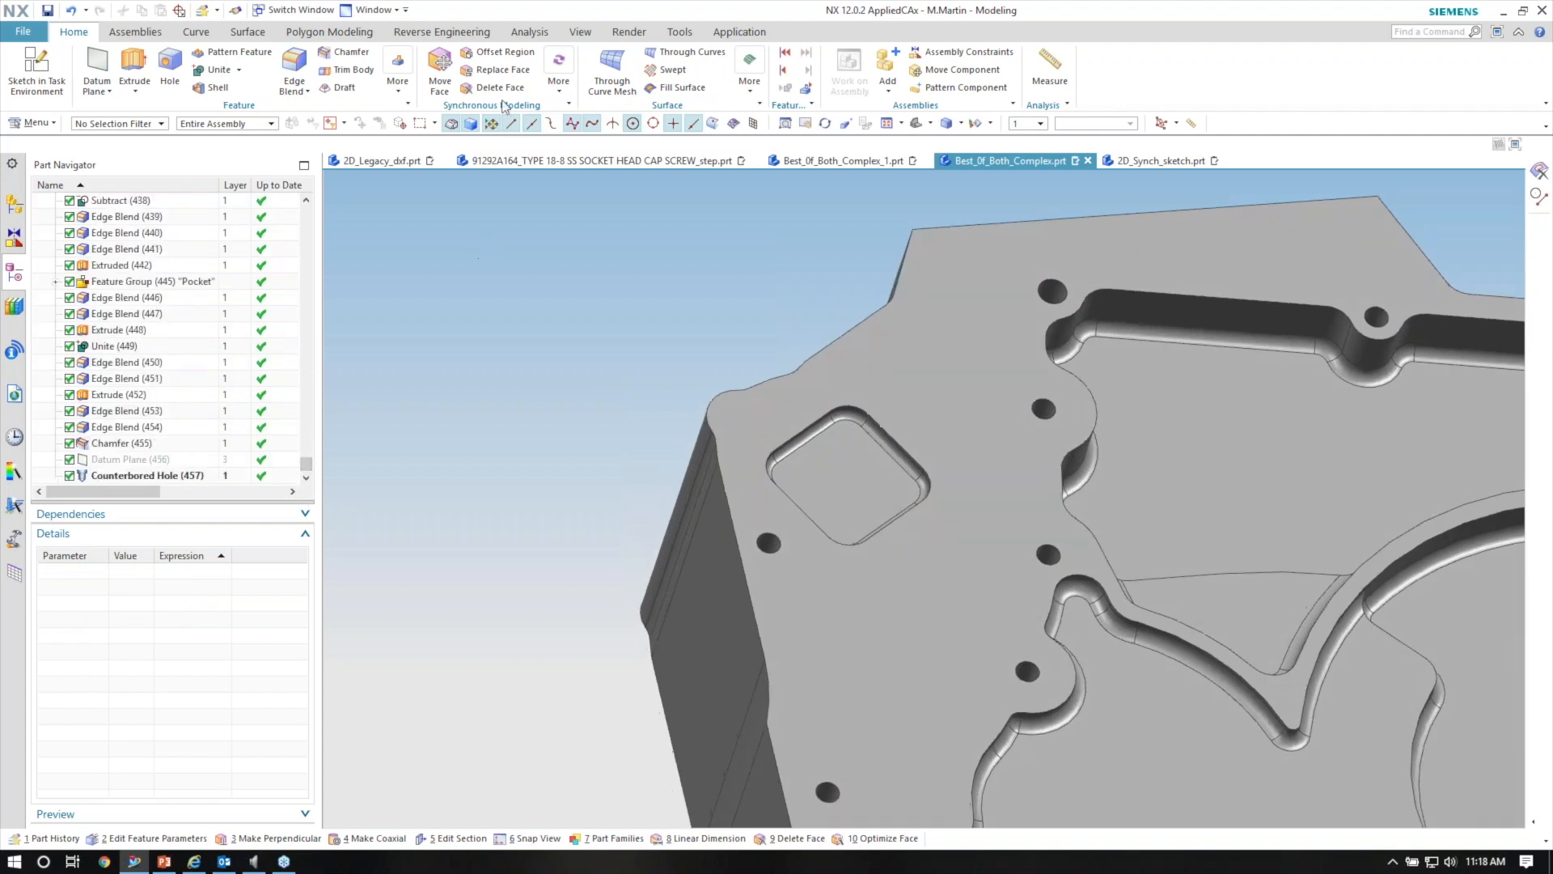
click(439, 72)
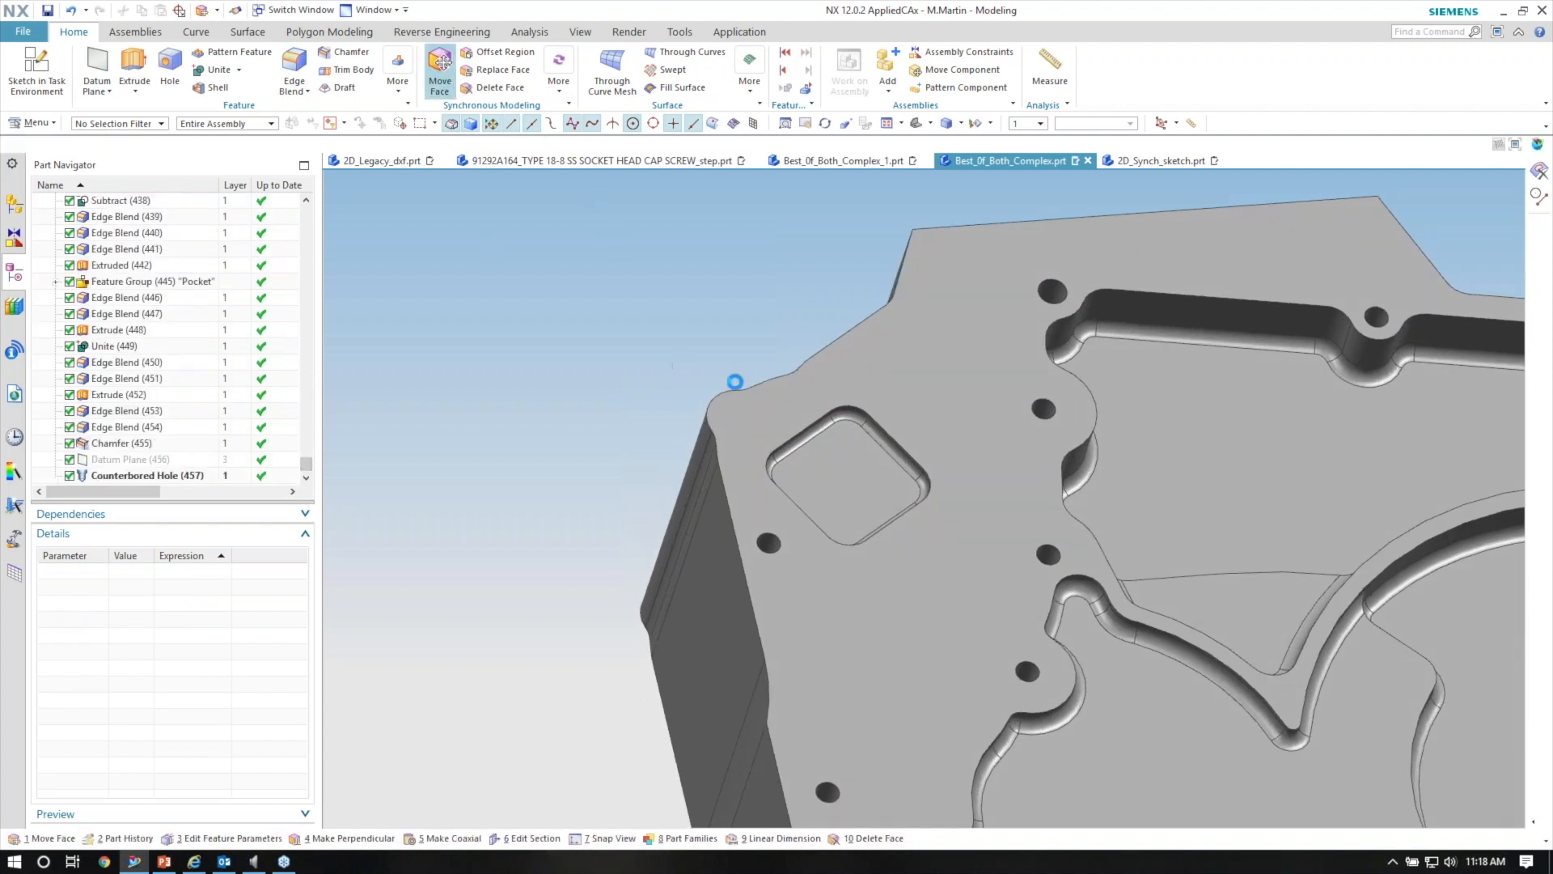
scroll(817, 441, up, 3)
scroll(943, 423, up, 5)
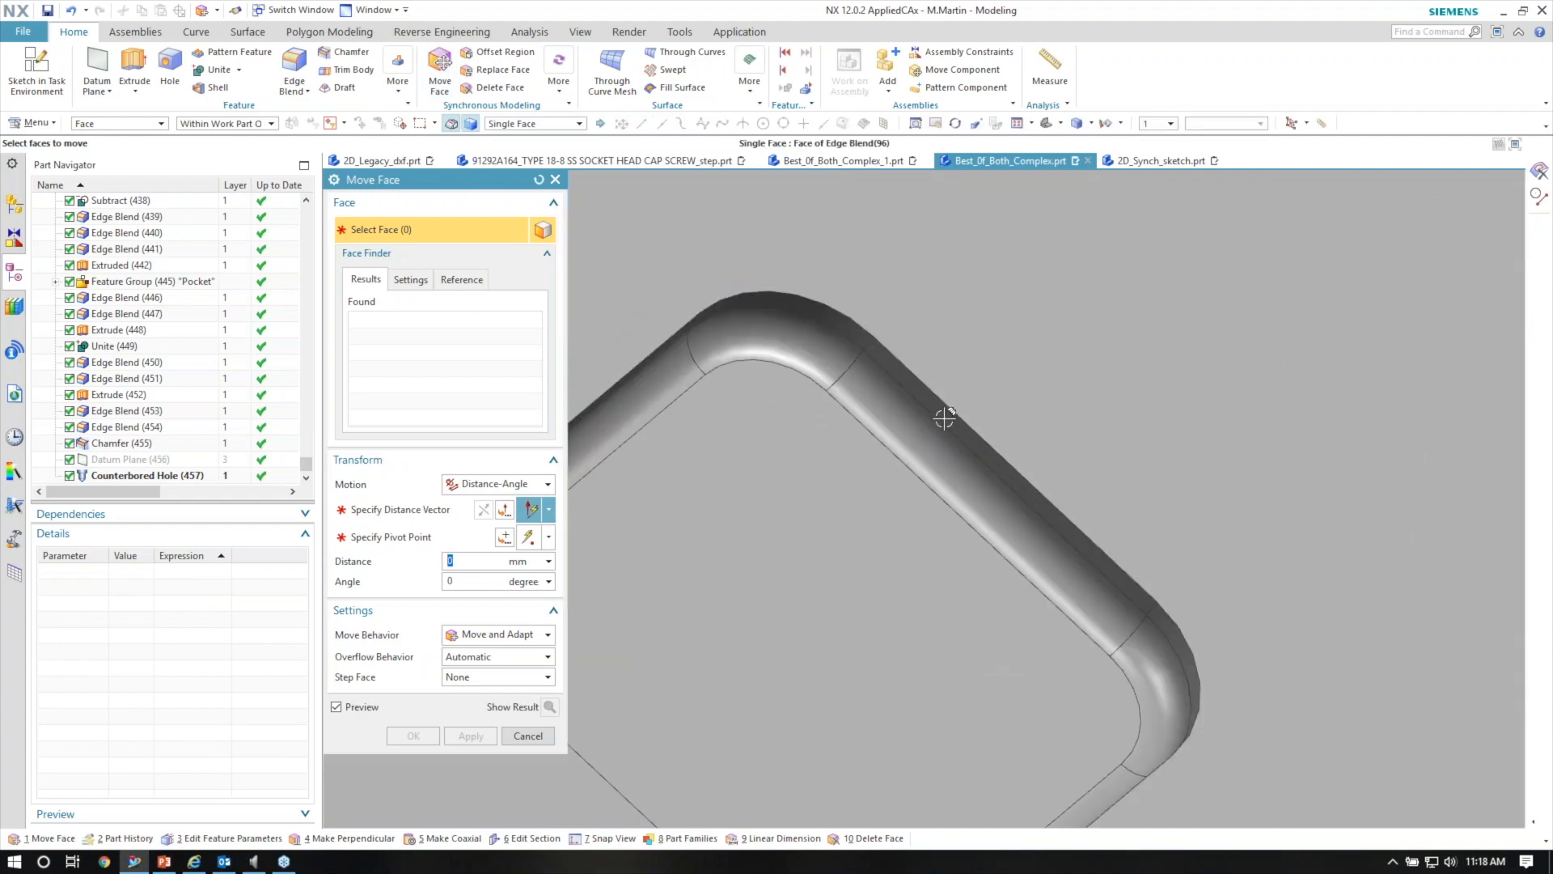
click(956, 413)
scroll(957, 413, down, 5)
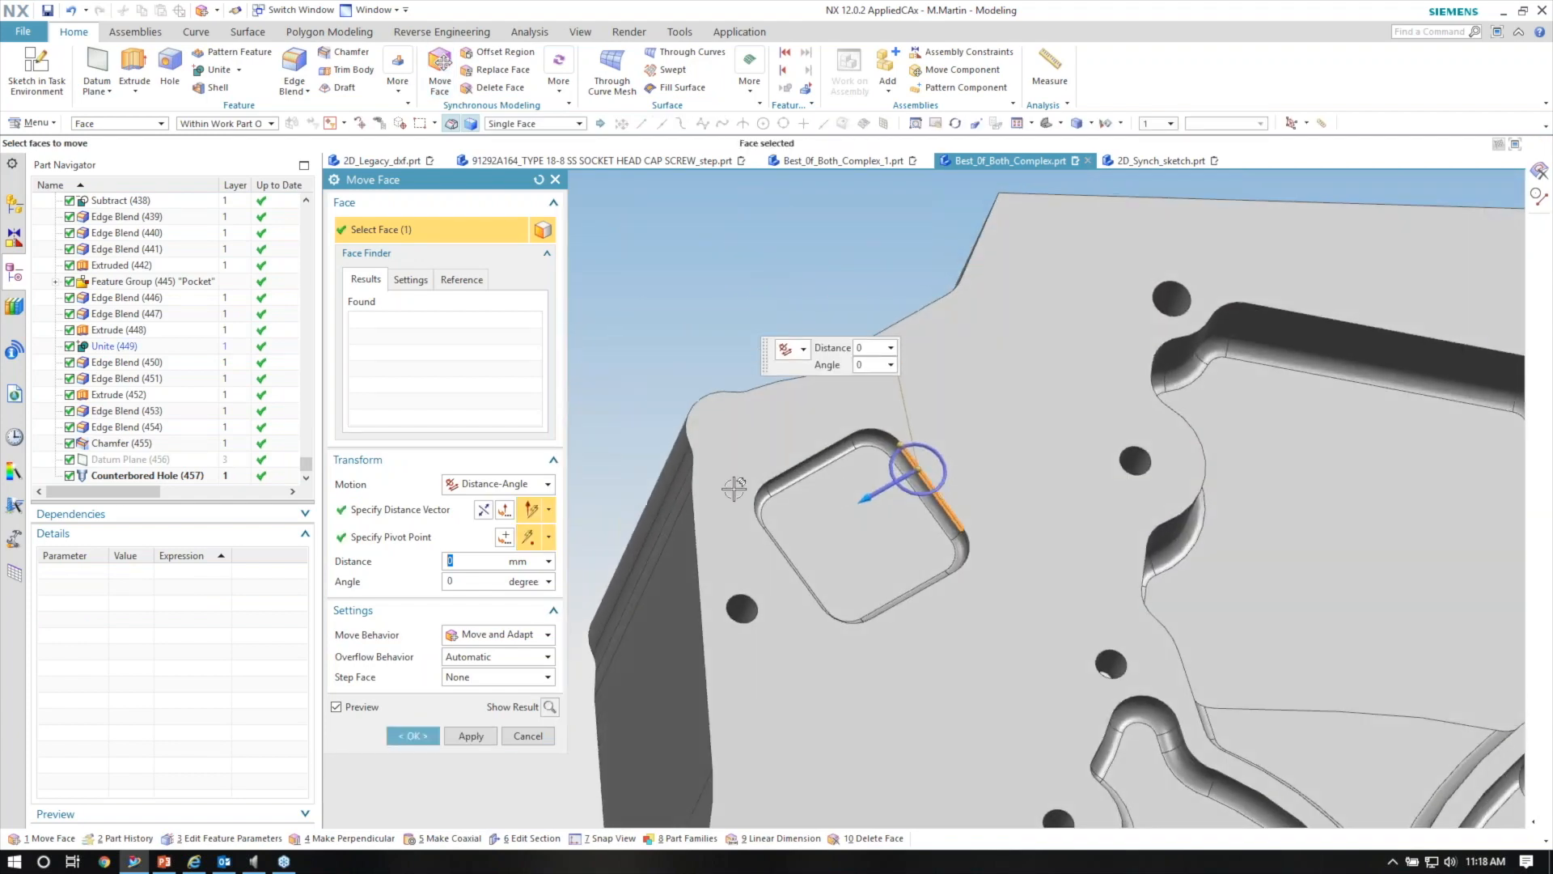
middle_drag(1005, 467, 977, 429)
drag(972, 418, 829, 420)
click(952, 318)
text(35)
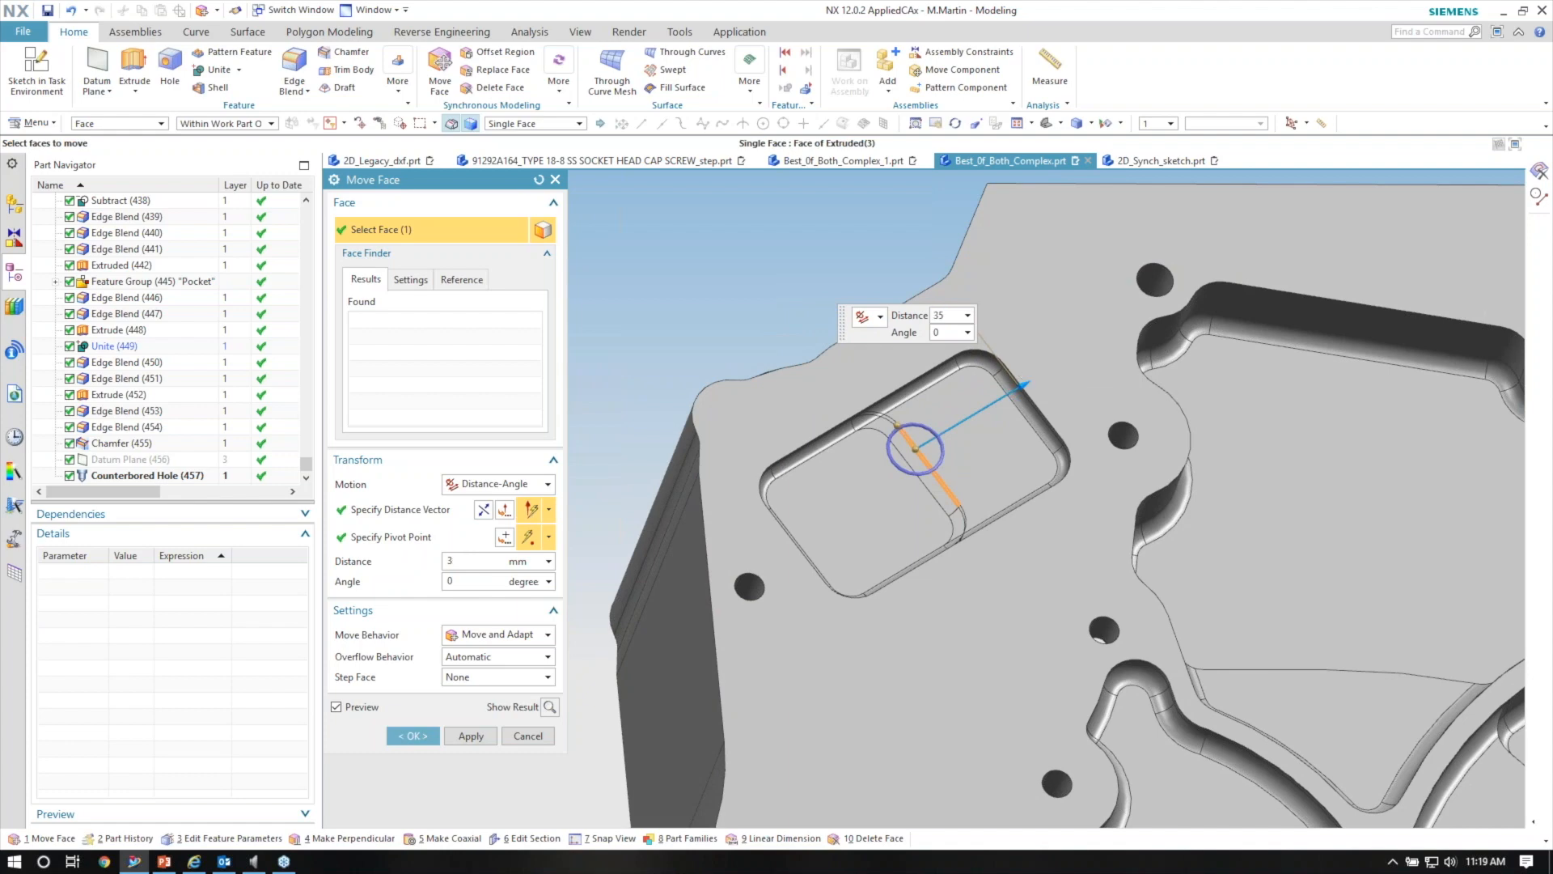
key(Return)
middle_drag(1026, 369, 925, 346)
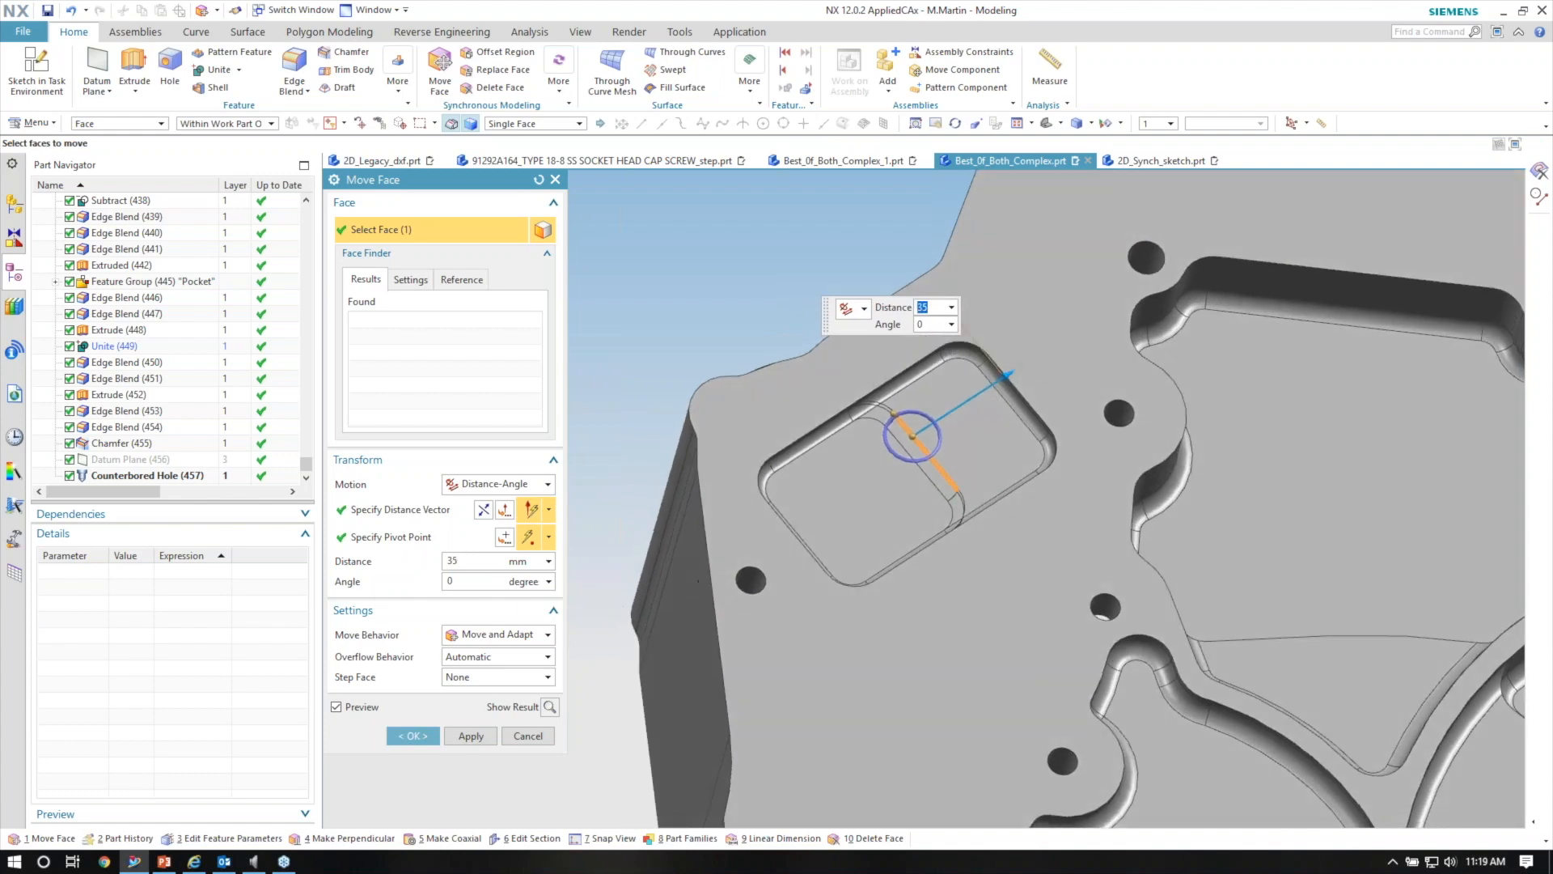
click(412, 735)
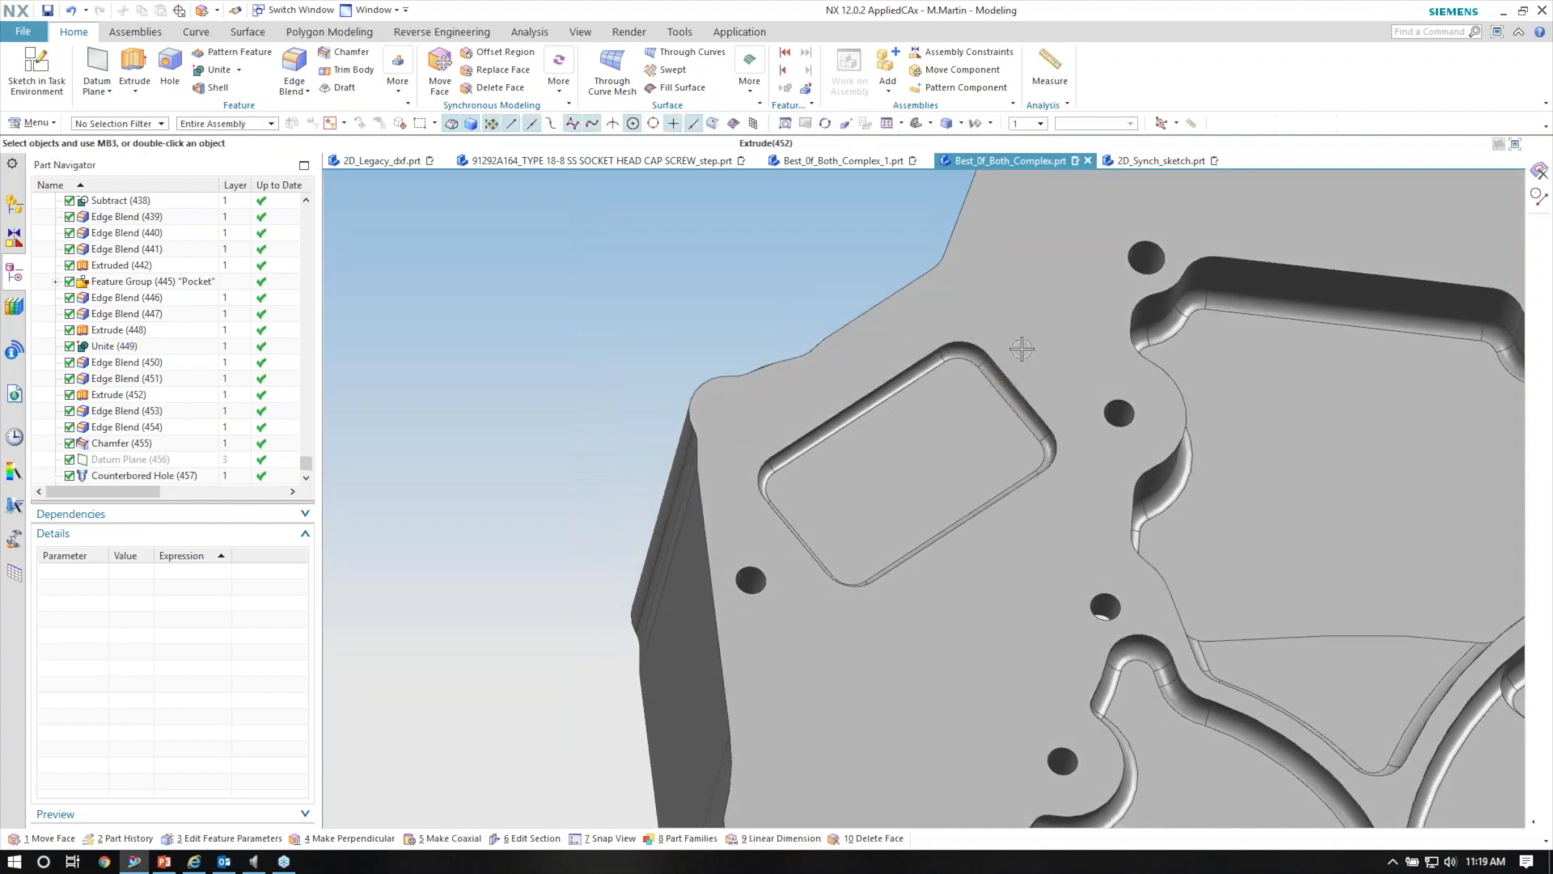
Examine the new Move Face feature at the end of the model history and the pocket wall and blends it affects.
drag(227, 502, 225, 591)
click(150, 477)
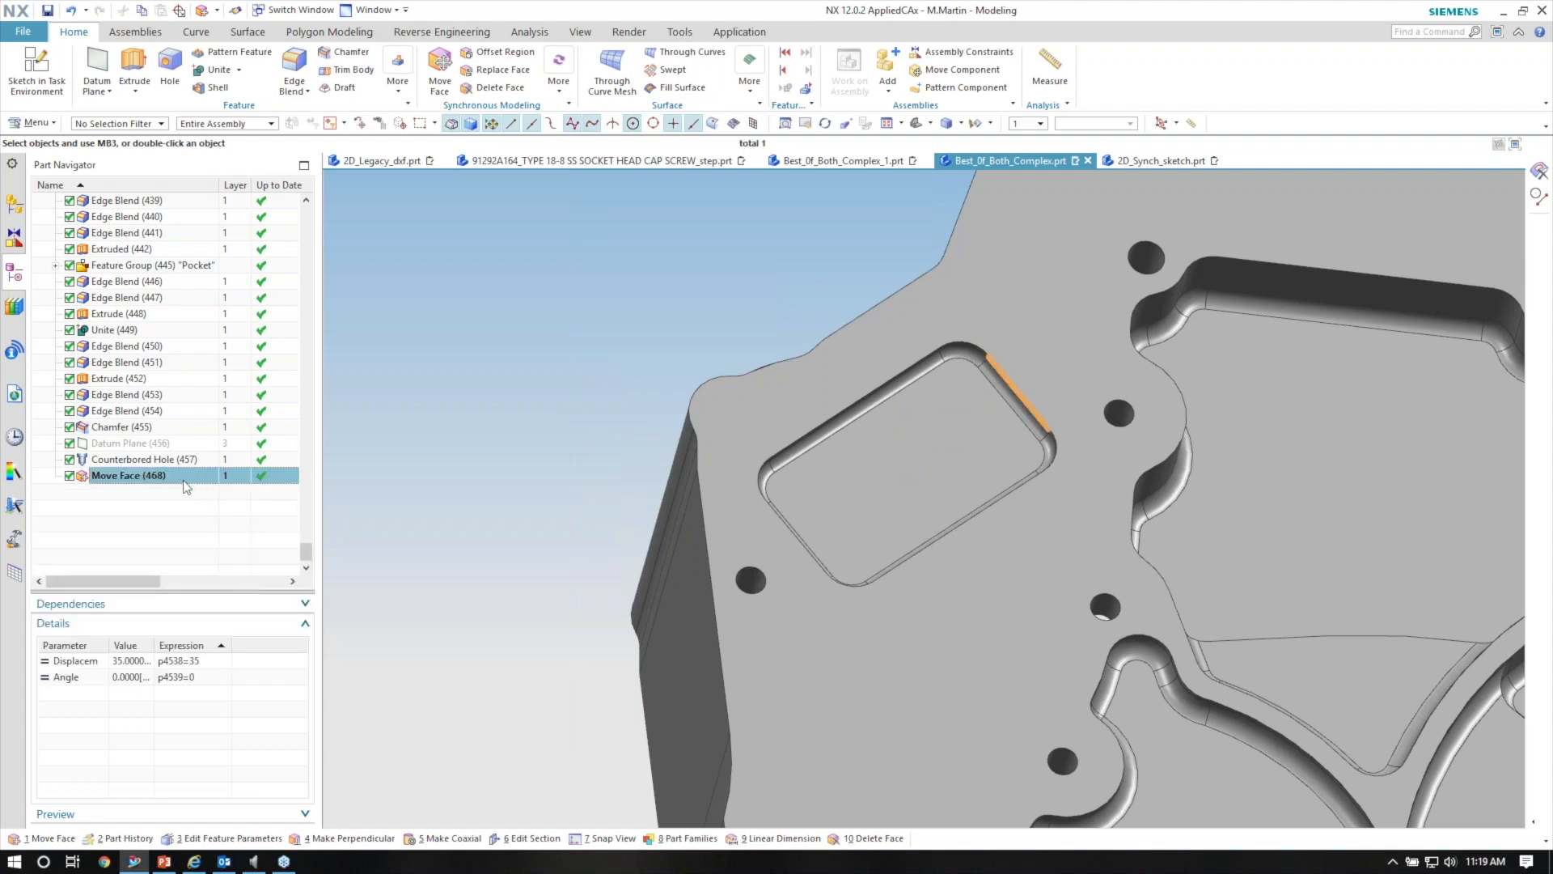
scroll(592, 442, down, 5)
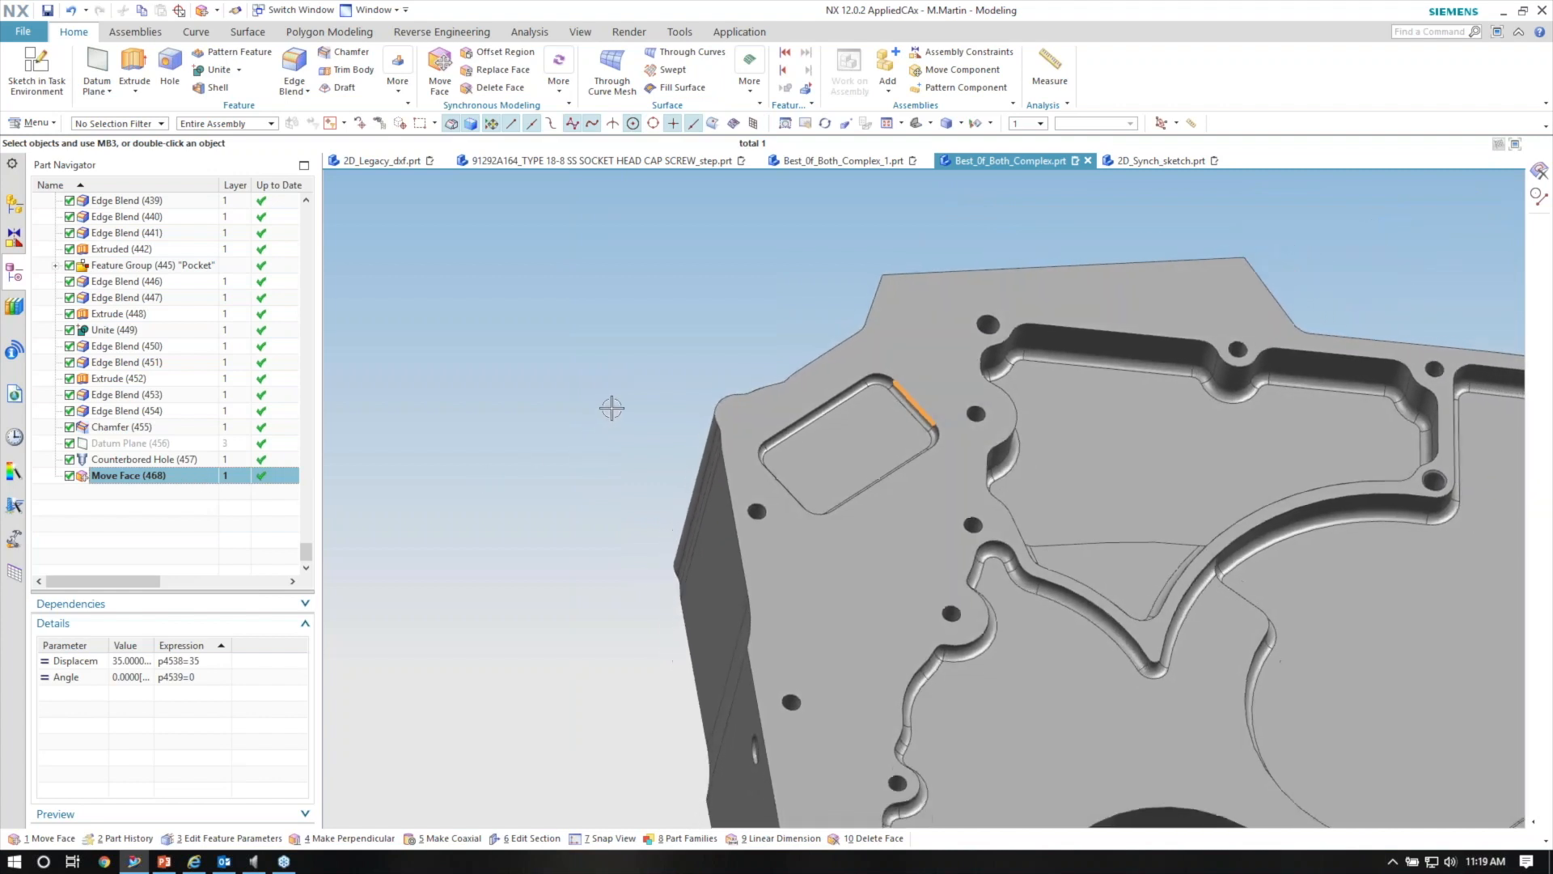
key(Escape)
click(130, 476)
scroll(170, 360, up, 4)
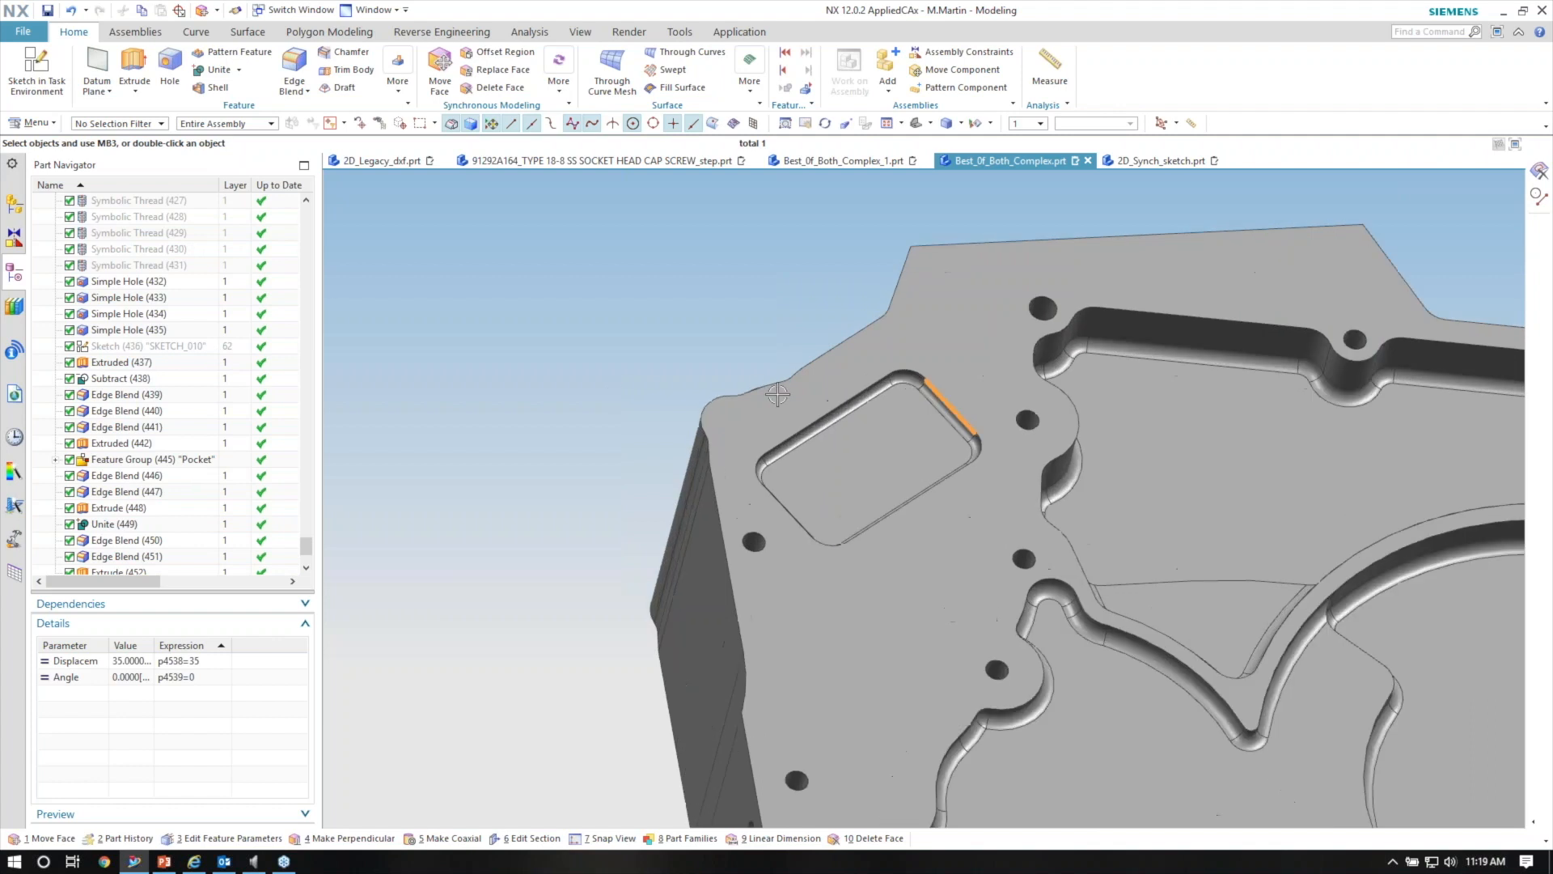
scroll(817, 404, up, 3)
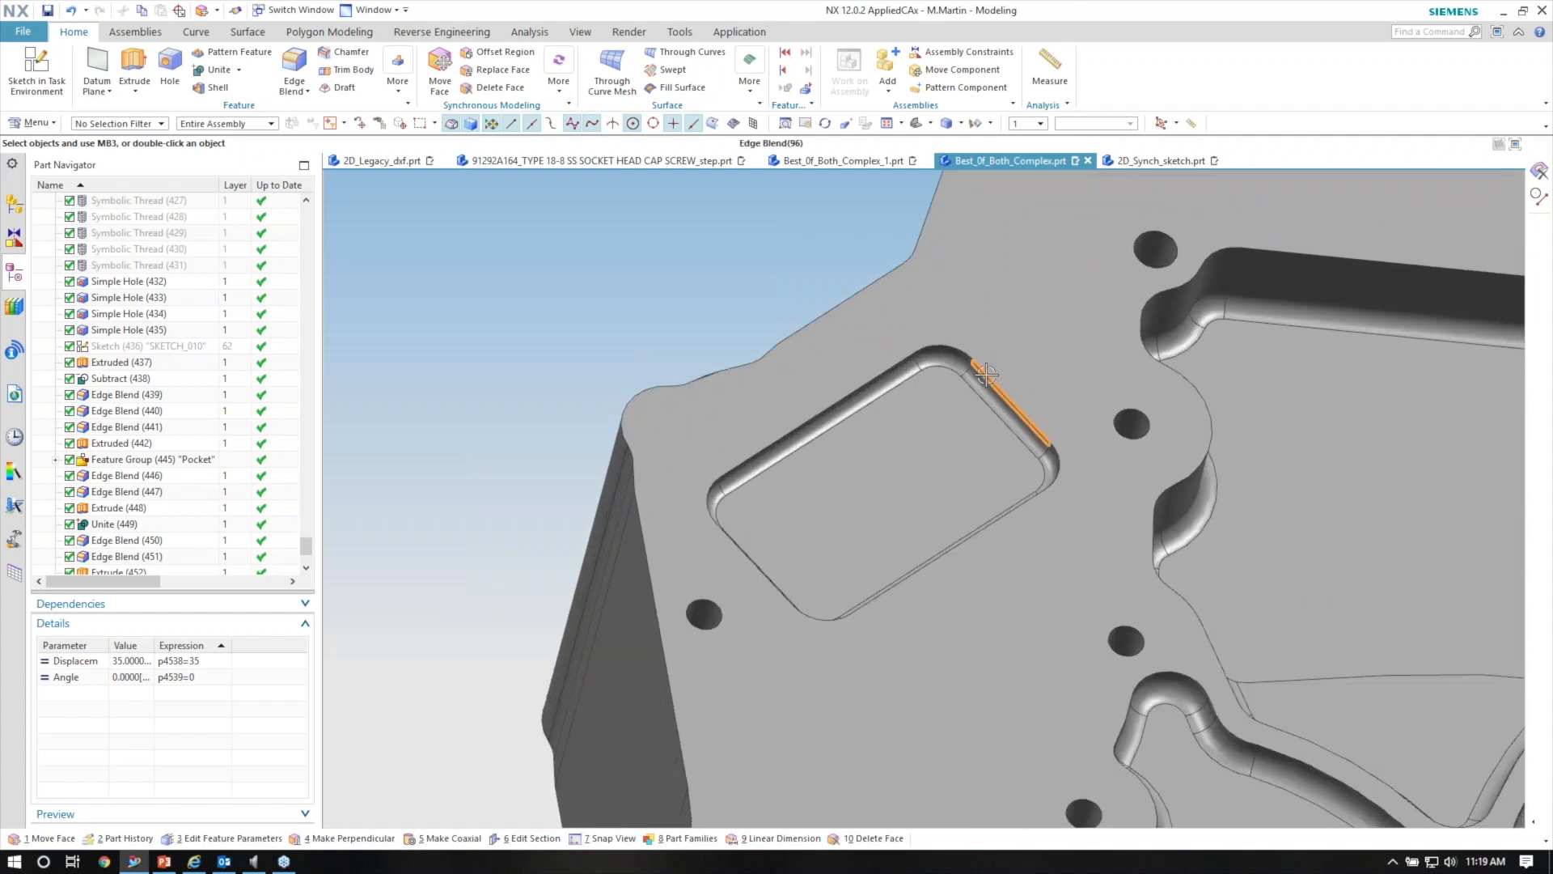
scroll(1019, 405, up, 1)
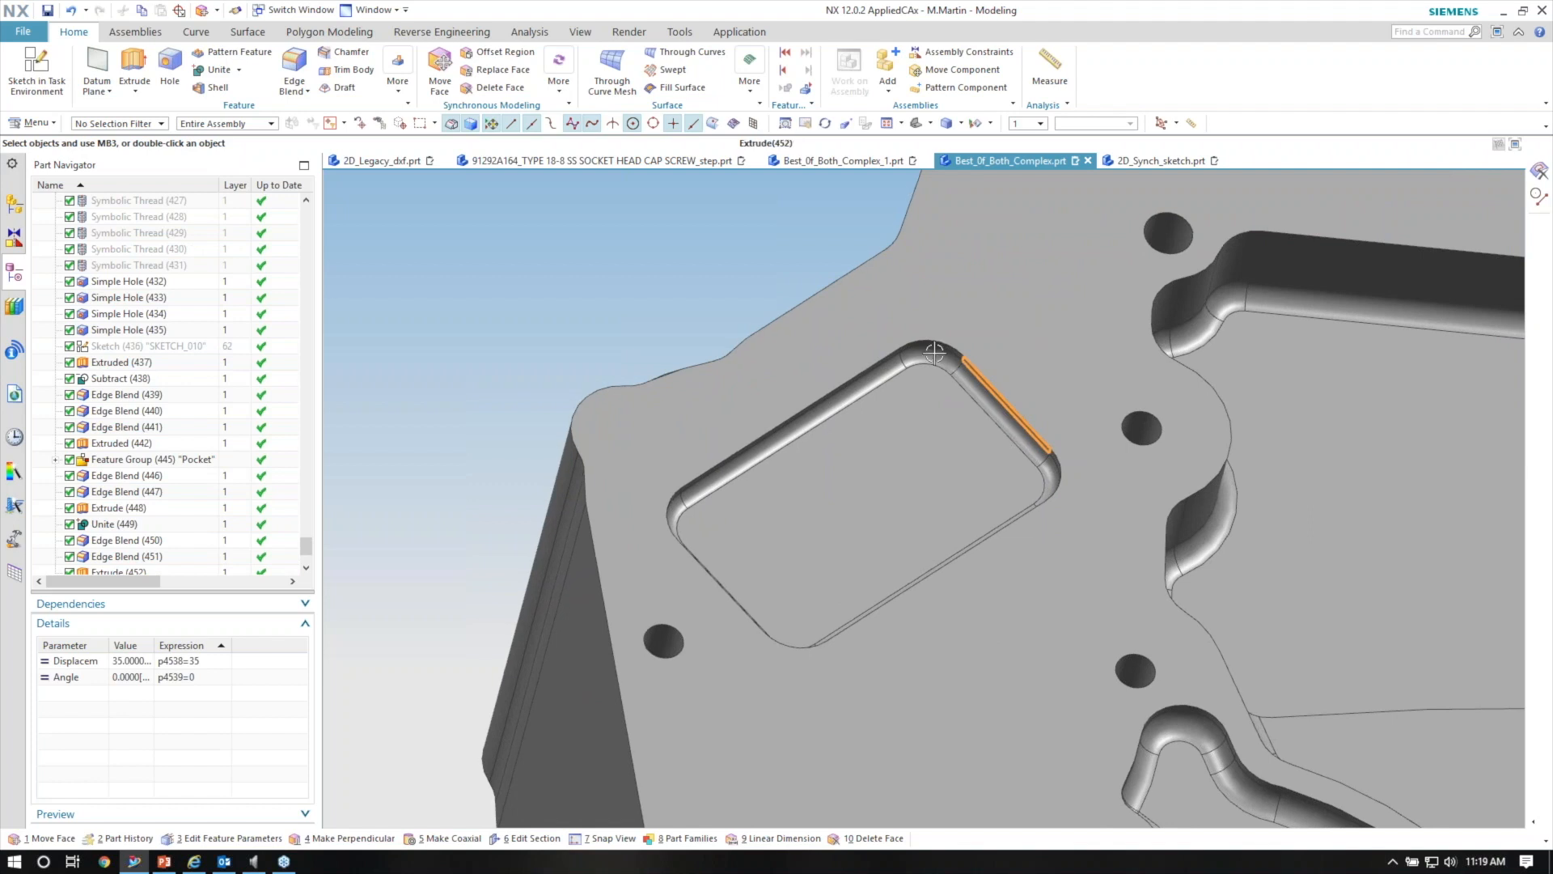
scroll(951, 340, down, 2)
scroll(950, 341, down, 2)
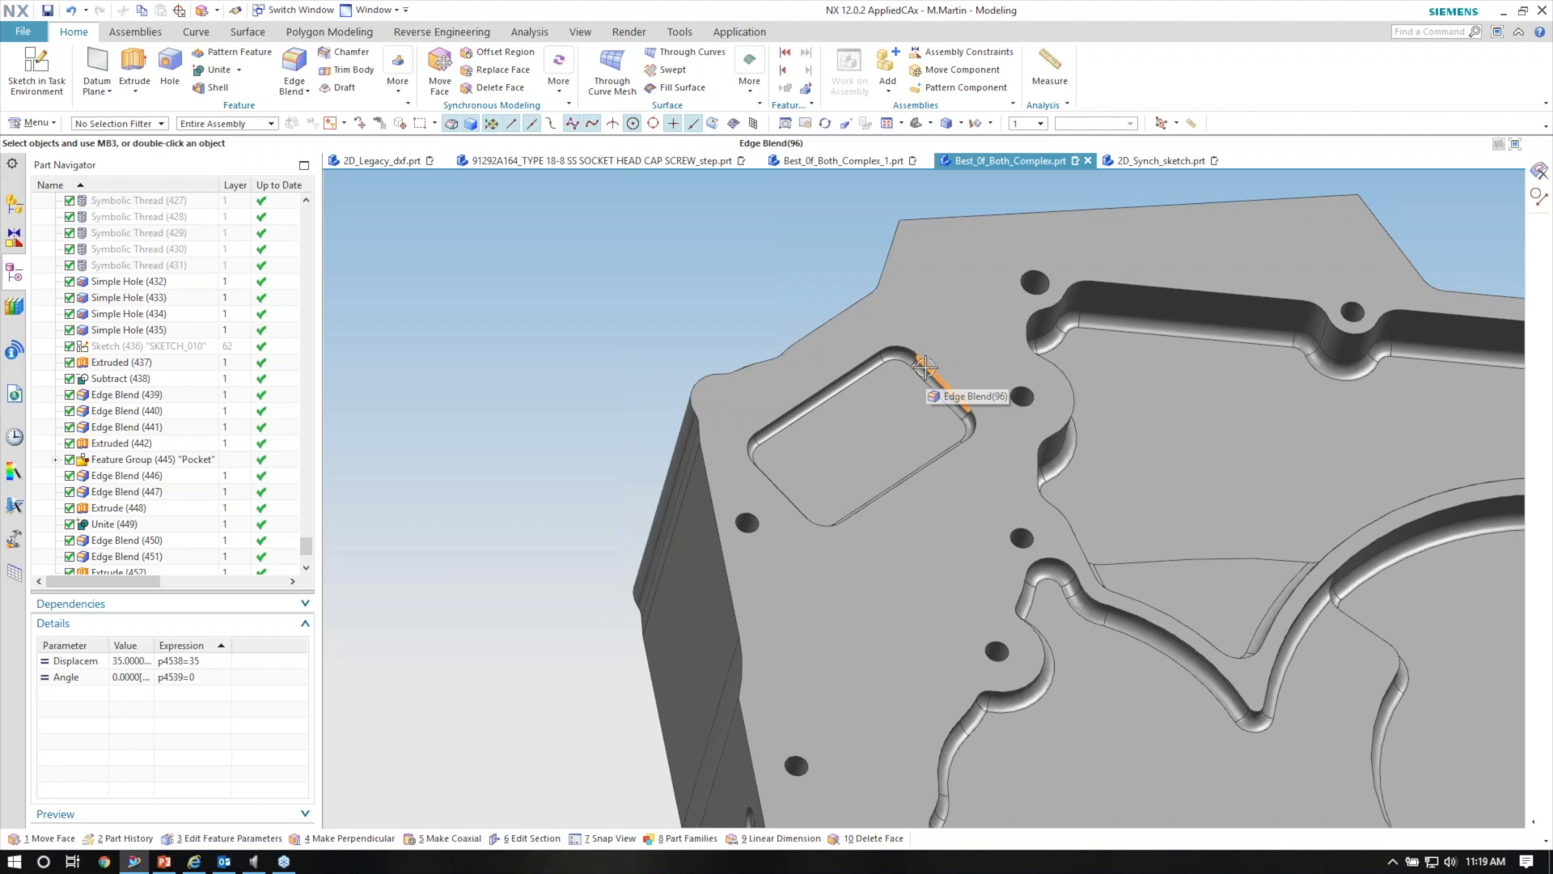
click(924, 368)
scroll(712, 324, down, 1)
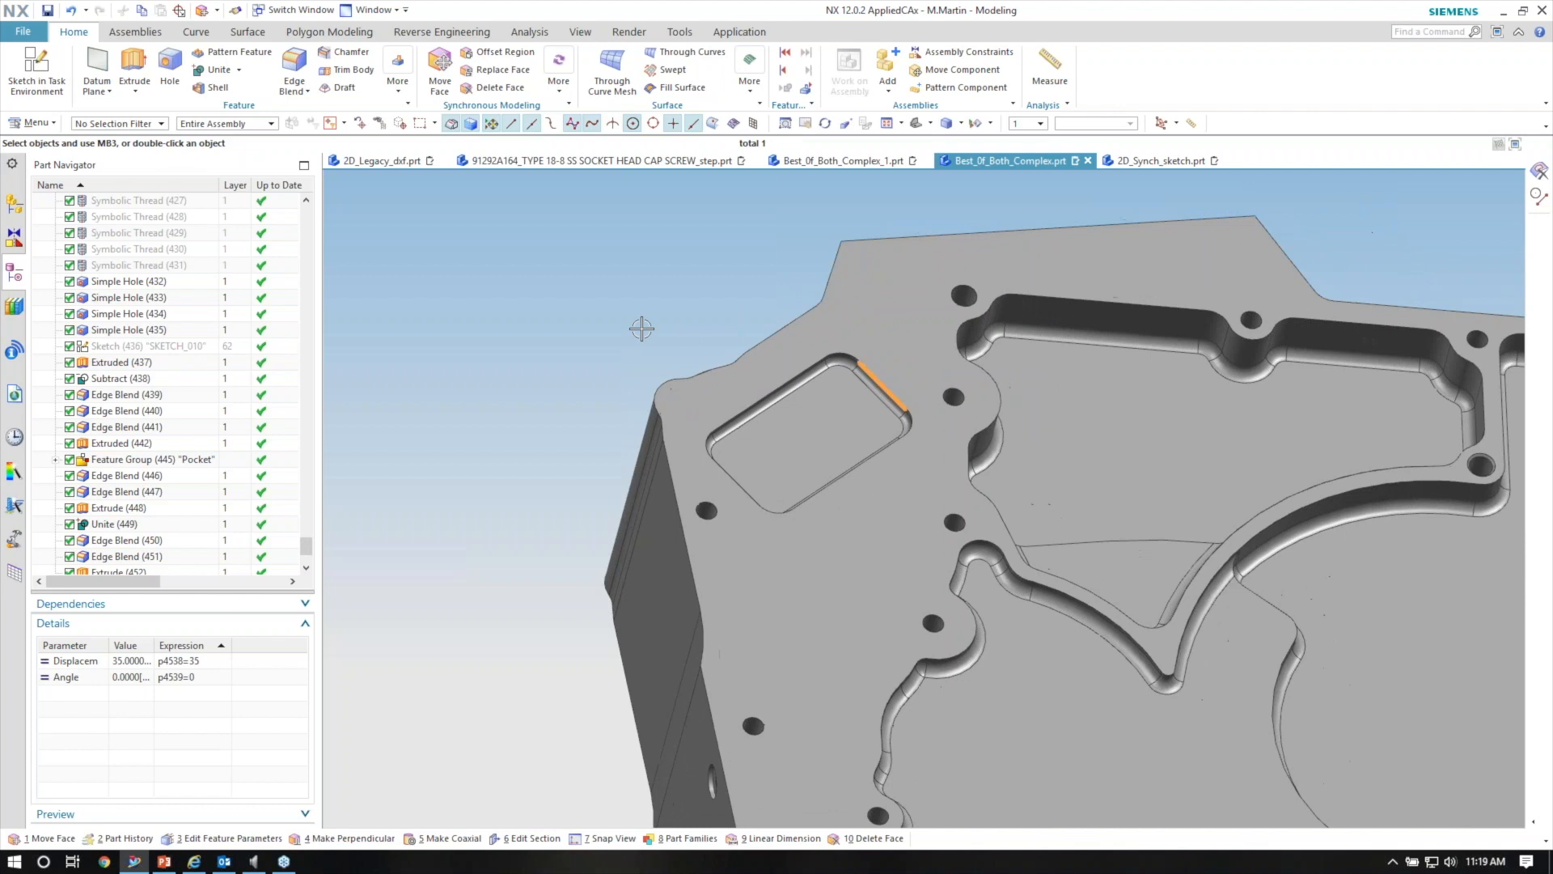
key(Escape)
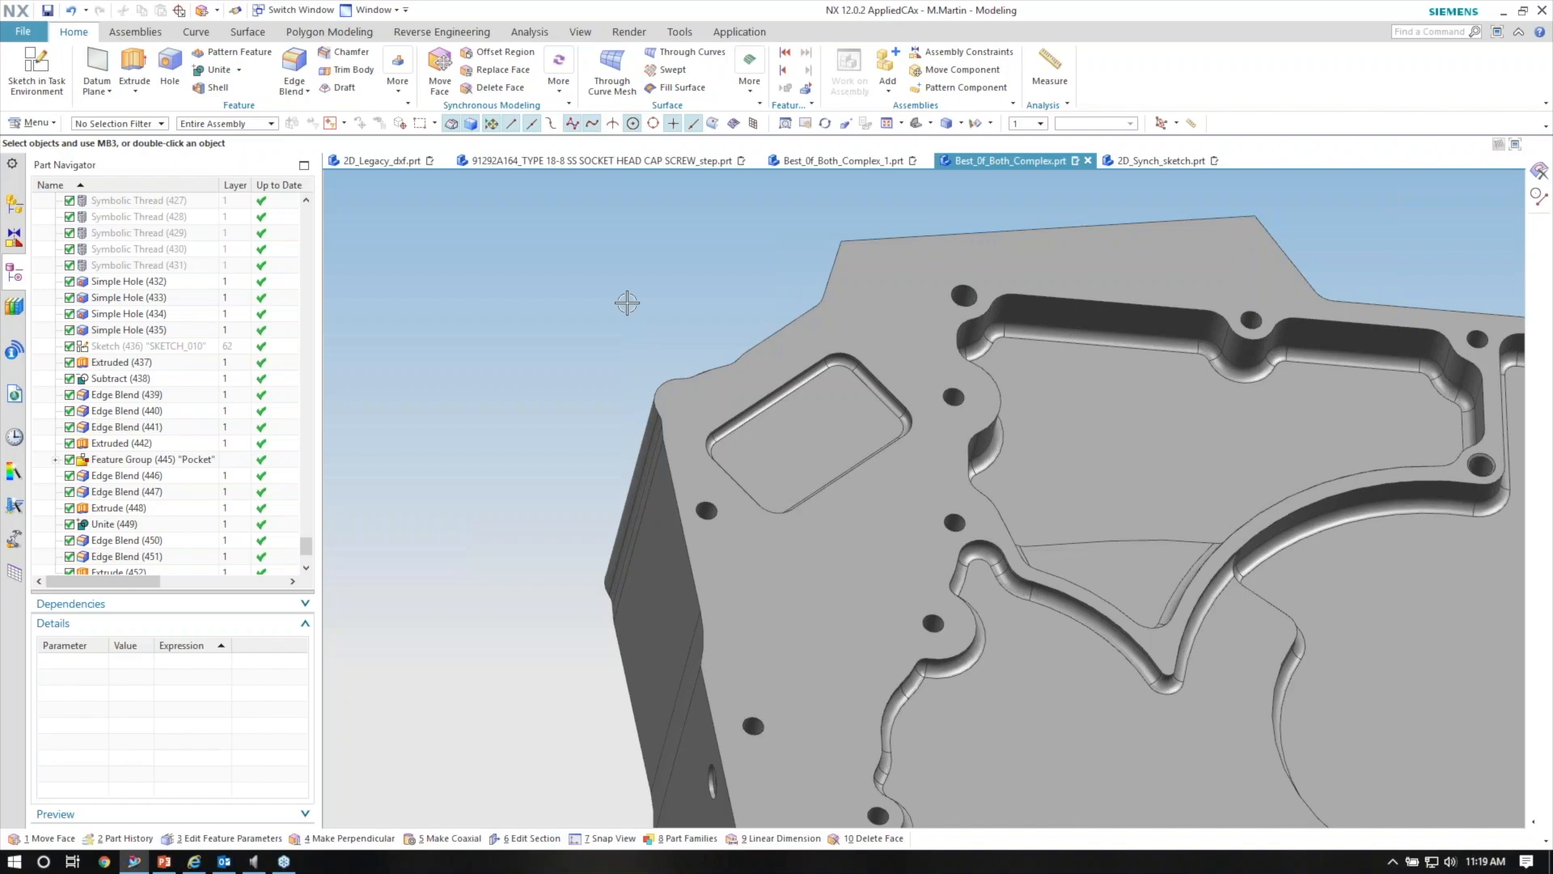
Show the SyncWebinar reuse library to choose another part.
click(13, 305)
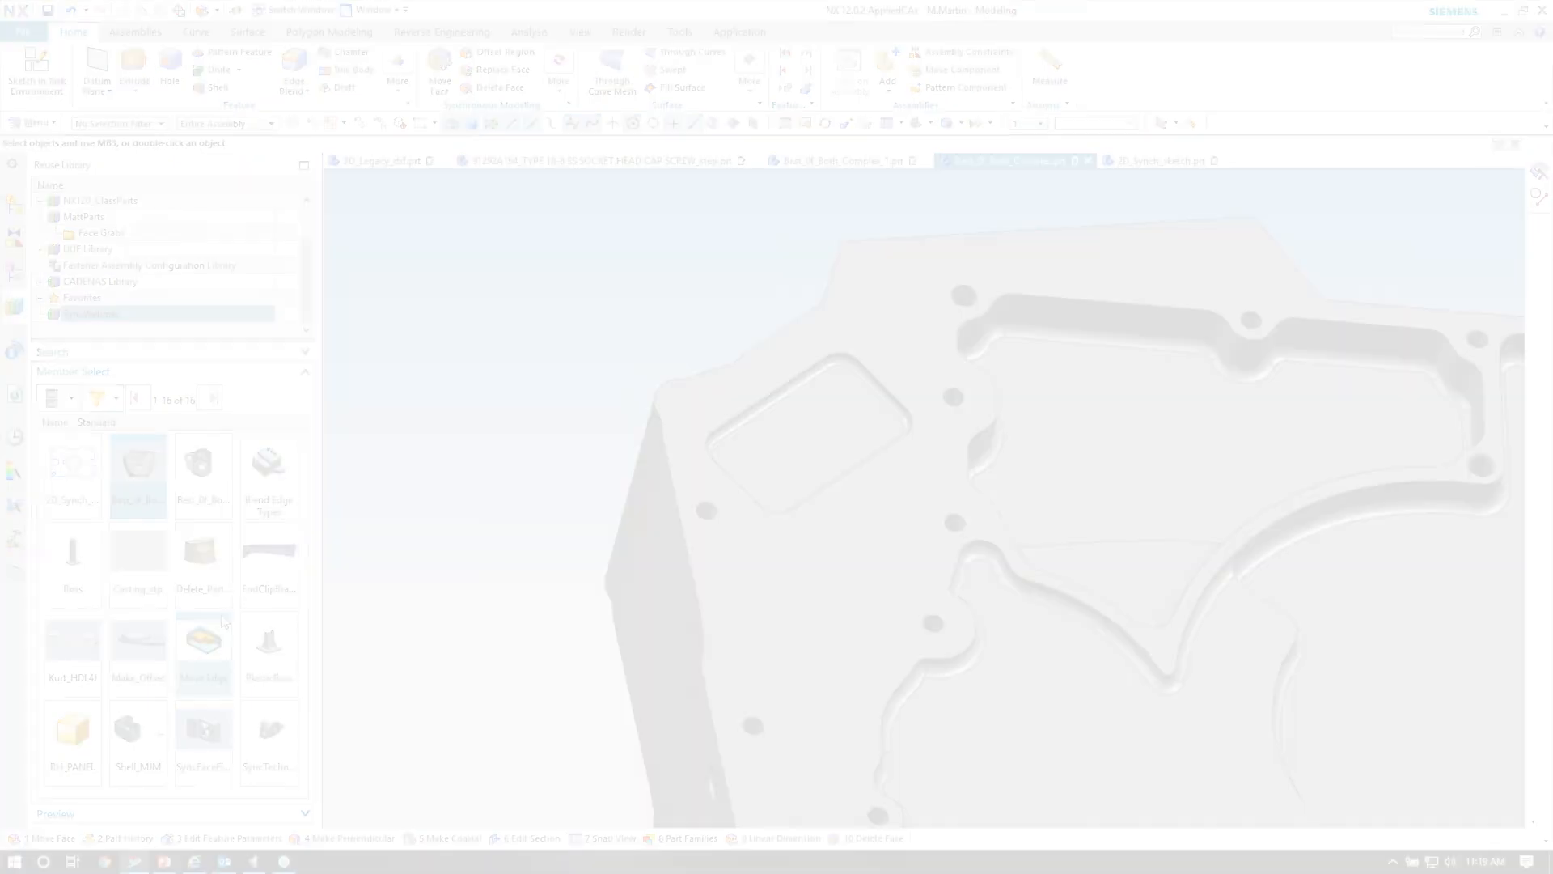